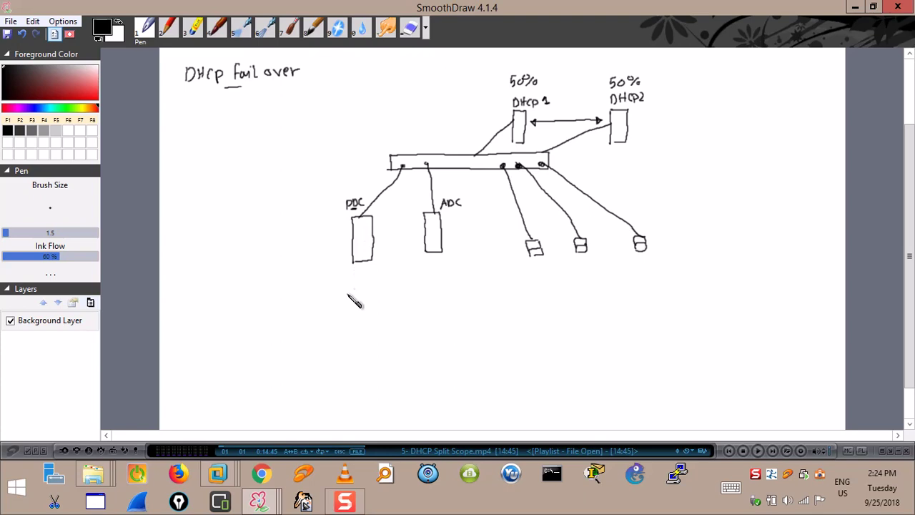
Handwrite DHCP1 under the PDC box and DHCP2 under the ADC box.
{"action": "mouse_move", "coordinate": [349, 277]}
{"action": "left_mouse_down"}
{"action": "mouse_move", "coordinate": [374, 286]}
{"action": "mouse_move", "coordinate": [345, 290]}
{"action": "left_mouse_up"}
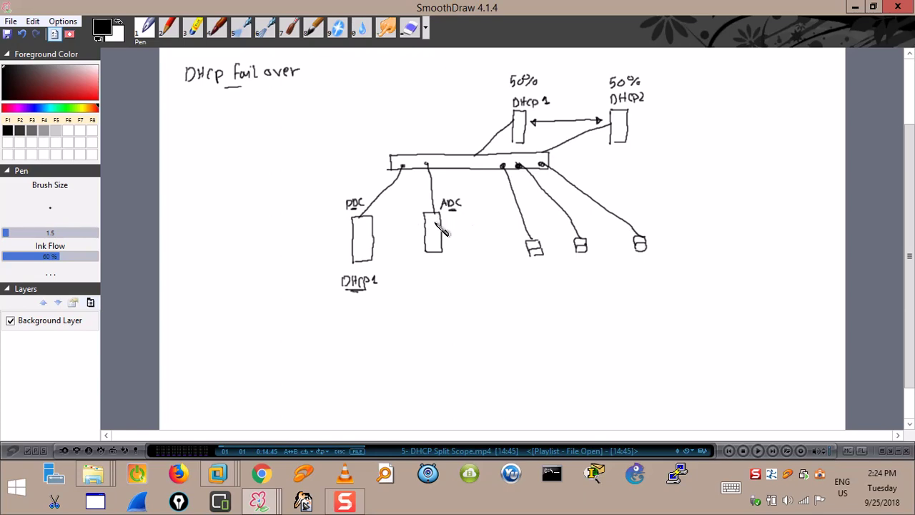
{"action": "left_click_drag", "start_coordinate": [423, 270], "coordinate": [440, 276]}
{"action": "mouse_move", "coordinate": [449, 271]}
{"action": "left_mouse_down"}
{"action": "mouse_move", "coordinate": [446, 280]}
{"action": "mouse_move", "coordinate": [466, 279]}
{"action": "mouse_move", "coordinate": [461, 289]}
{"action": "left_mouse_up"}
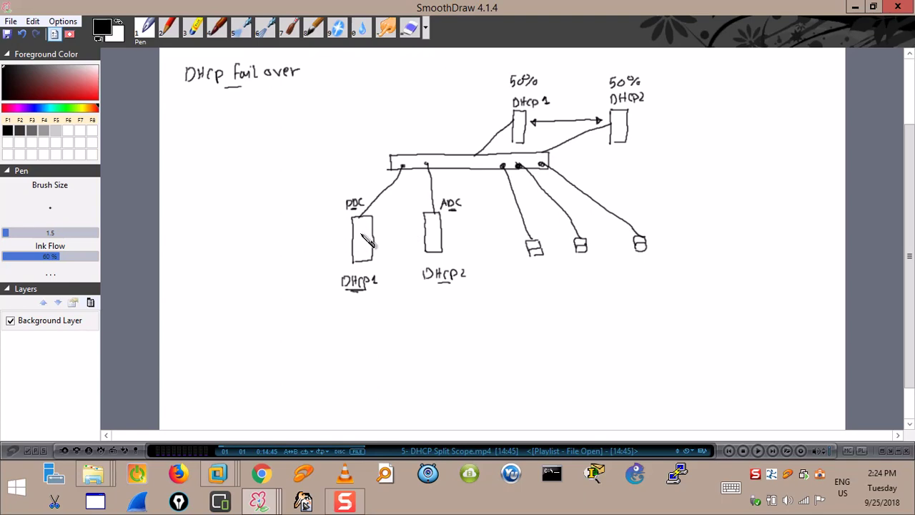
Write a bracketed AD + DNS + DHCP list to the left of the PDC box.
{"action": "mouse_move", "coordinate": [275, 235]}
{"action": "left_mouse_down"}
{"action": "mouse_move", "coordinate": [284, 228]}
{"action": "mouse_move", "coordinate": [281, 247]}
{"action": "left_mouse_up"}
{"action": "mouse_move", "coordinate": [278, 243]}
{"action": "left_mouse_down"}
{"action": "mouse_move", "coordinate": [278, 258]}
{"action": "mouse_move", "coordinate": [295, 249]}
{"action": "mouse_move", "coordinate": [296, 258]}
{"action": "mouse_move", "coordinate": [277, 284]}
{"action": "left_mouse_up"}
{"action": "left_click_drag", "start_coordinate": [278, 276], "coordinate": [286, 285]}
{"action": "left_click_drag", "start_coordinate": [292, 276], "coordinate": [301, 285]}
{"action": "left_click_drag", "start_coordinate": [301, 276], "coordinate": [306, 288]}
{"action": "left_click_drag", "start_coordinate": [269, 227], "coordinate": [270, 290]}
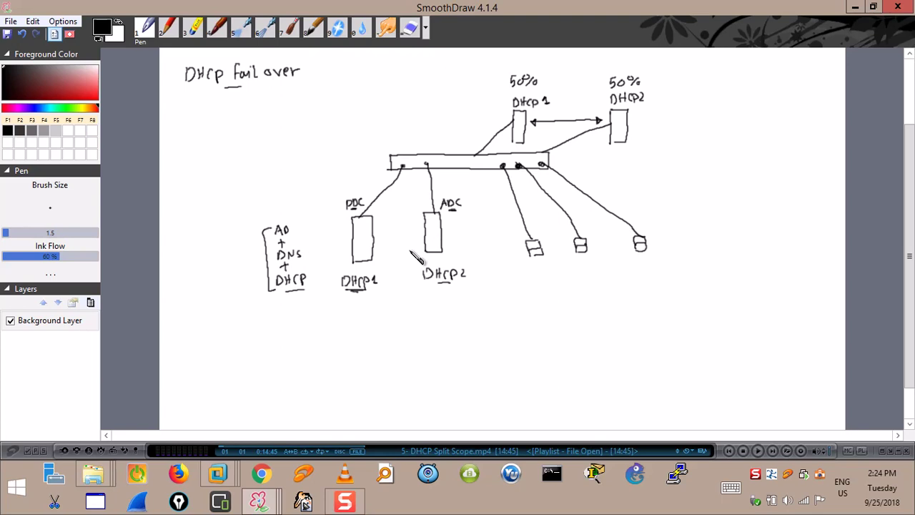
{"action": "left_click", "coordinate": [220, 481]}
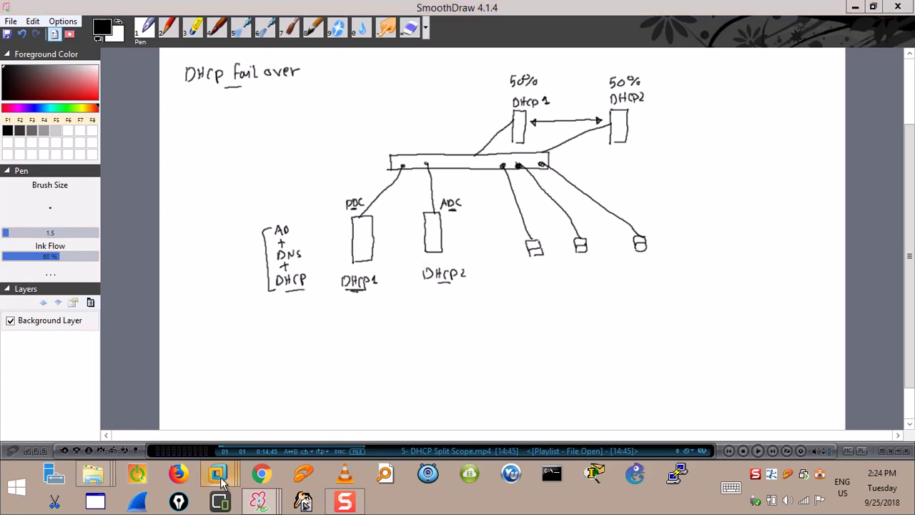
On PDC(200), view Scope1's 10.0.0.1–10.0.0.100 address pool and its empty Address Leases list.
{"action": "left_click", "coordinate": [178, 402]}
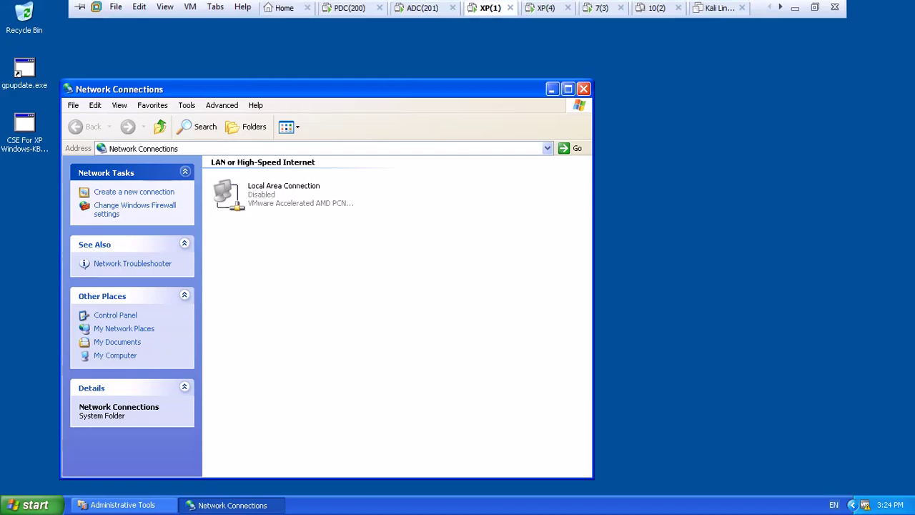
{"action": "left_click", "coordinate": [344, 13]}
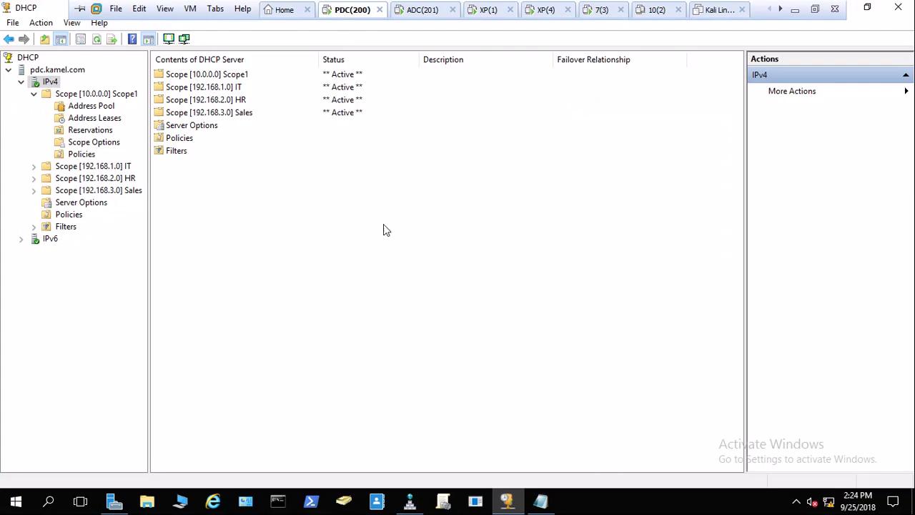
{"action": "left_click", "coordinate": [30, 61]}
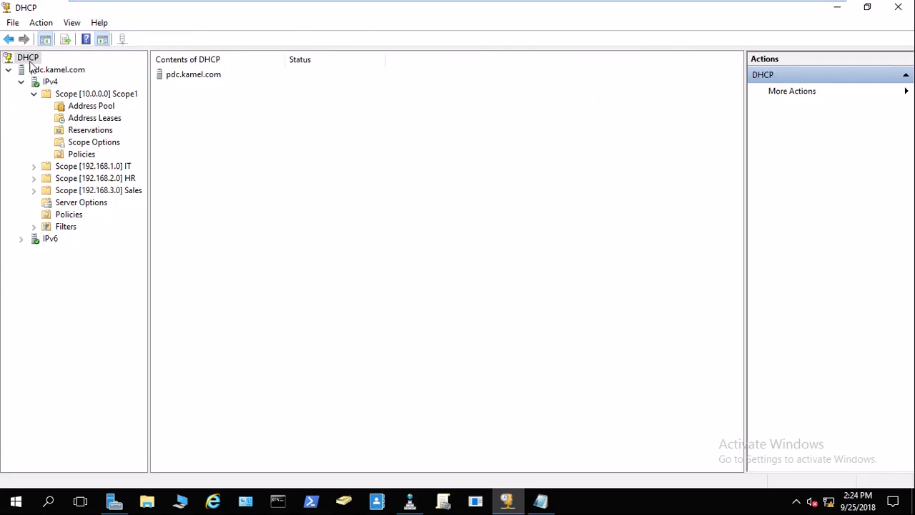
{"action": "left_click", "coordinate": [58, 97]}
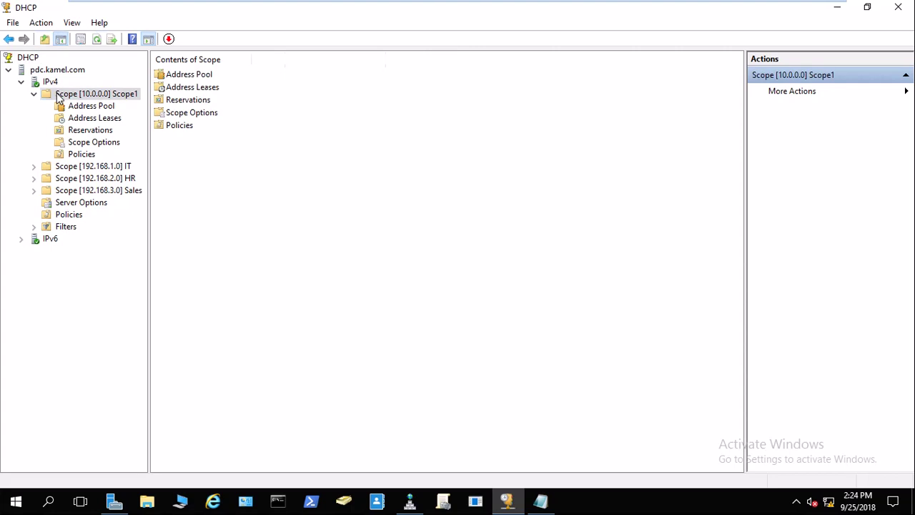
{"action": "left_click", "coordinate": [72, 106]}
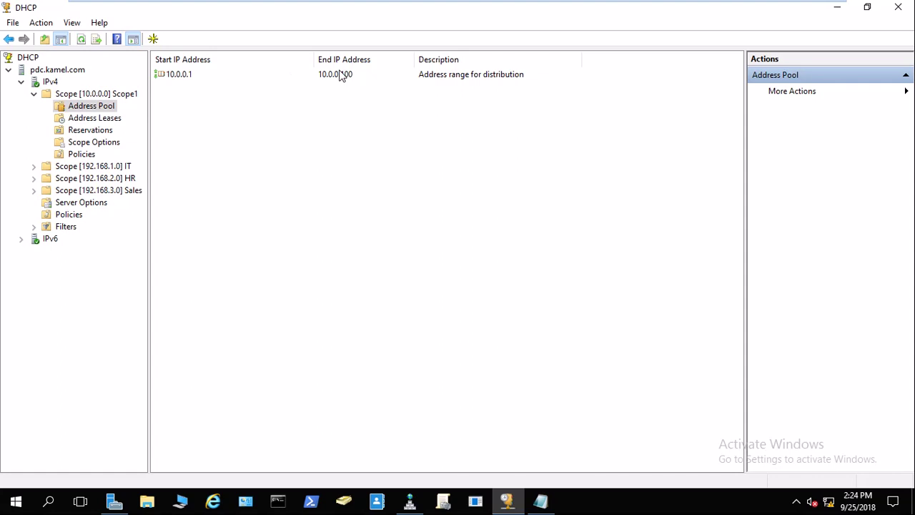
{"action": "left_click", "coordinate": [96, 120]}
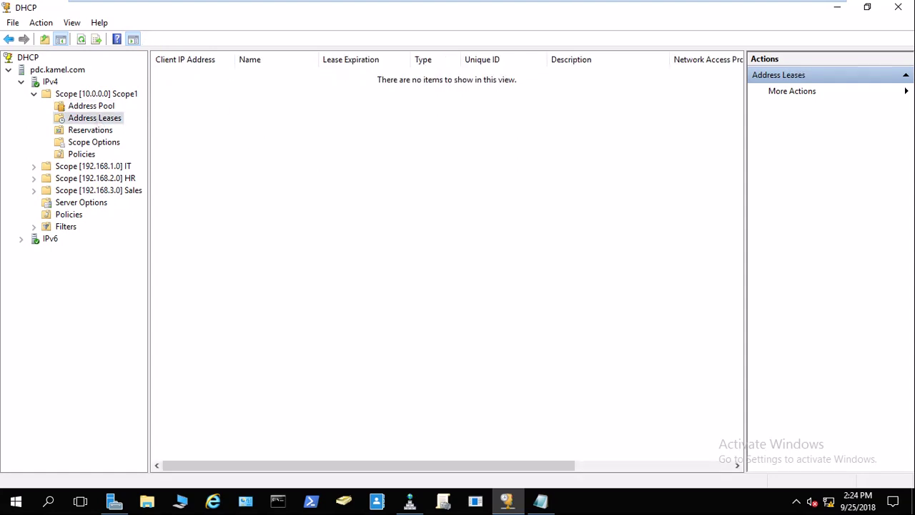
{"action": "mouse_move", "coordinate": [429, 2]}
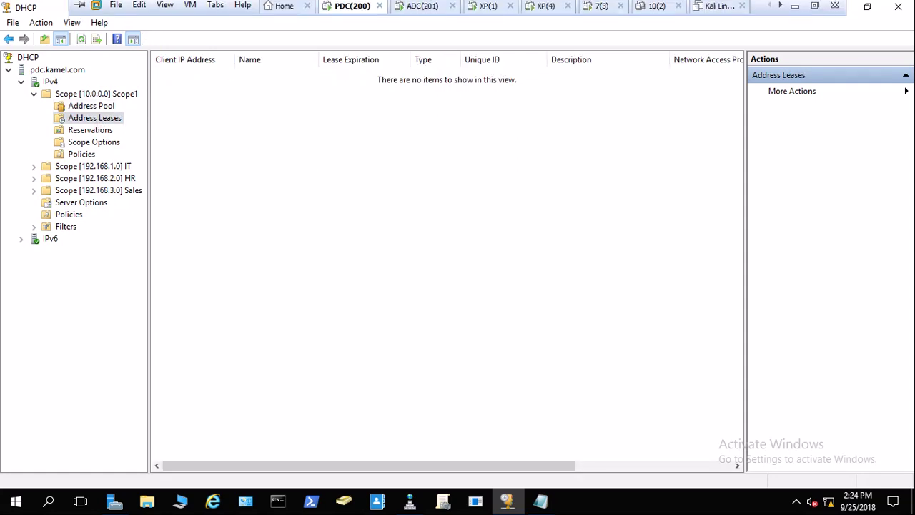
On ADC(201), launch Server Manager from Start, choose Add roles and features, and dismiss the inventory message.
{"action": "left_click", "coordinate": [415, 11]}
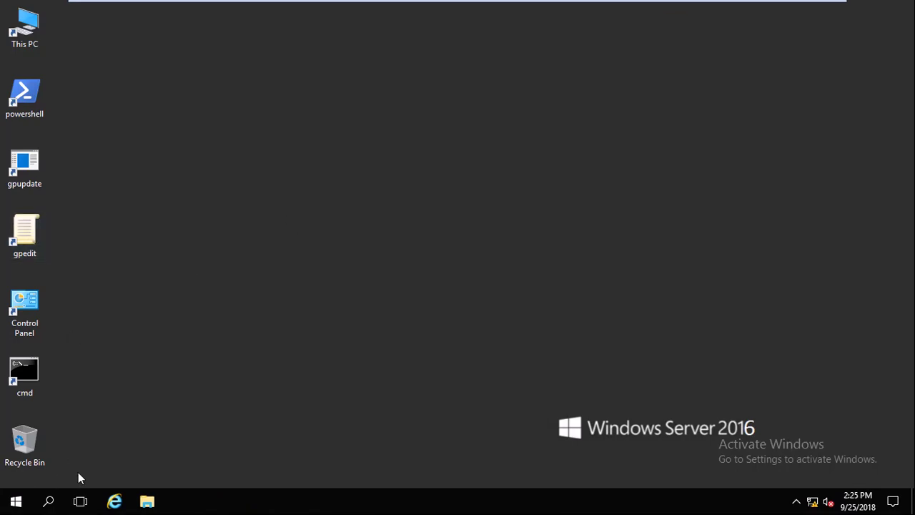
{"action": "left_click", "coordinate": [16, 501]}
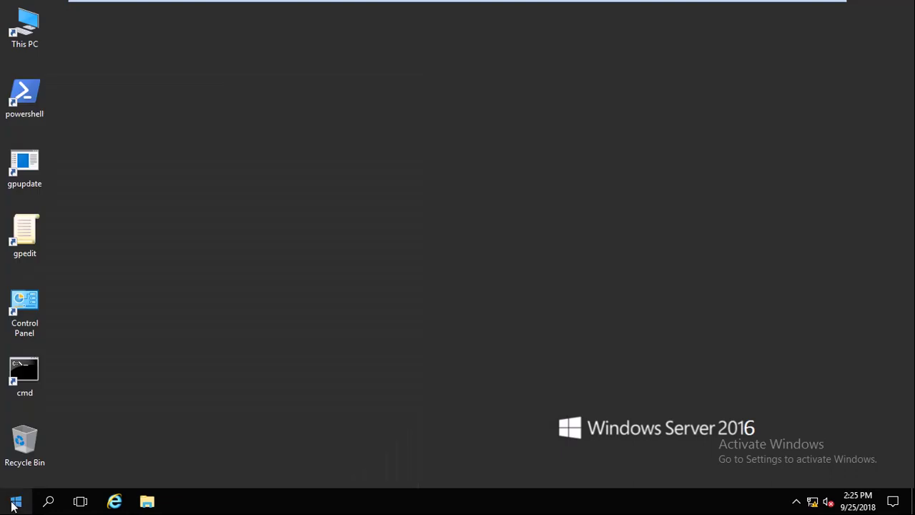
{"action": "left_click", "coordinate": [13, 503]}
{"action": "left_click", "coordinate": [237, 146]}
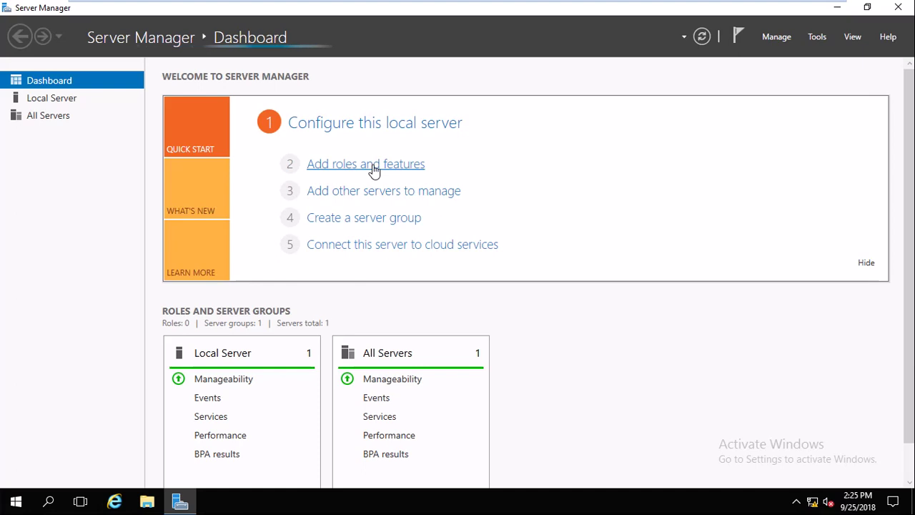
{"action": "left_click", "coordinate": [374, 167]}
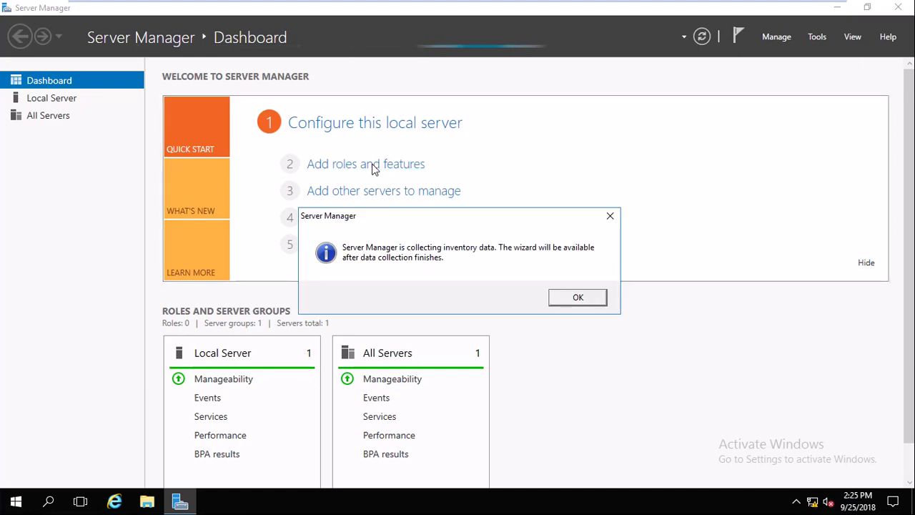
{"action": "left_click", "coordinate": [578, 299]}
{"action": "mouse_move", "coordinate": [492, 5]}
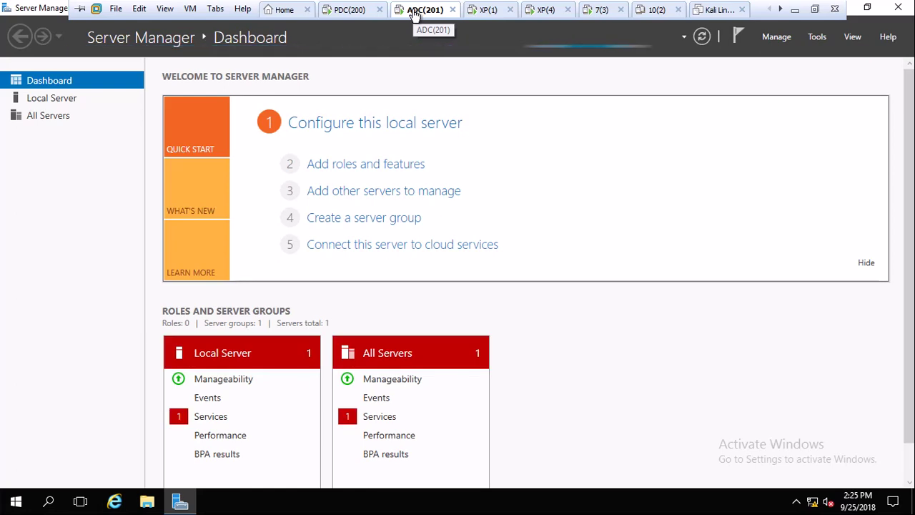
Start the wizard with role-based installation and ADC.Kamel.com as the destination server.
{"action": "left_click", "coordinate": [368, 165]}
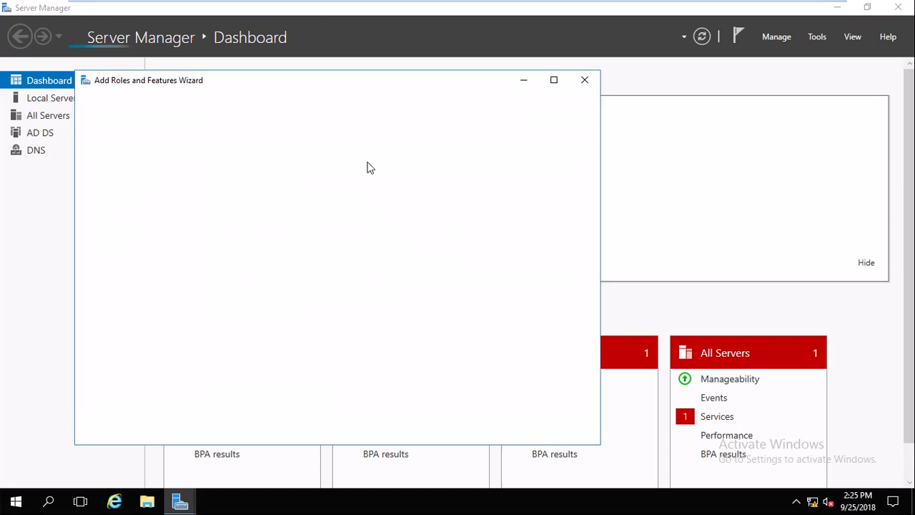
{"action": "left_click", "coordinate": [427, 433]}
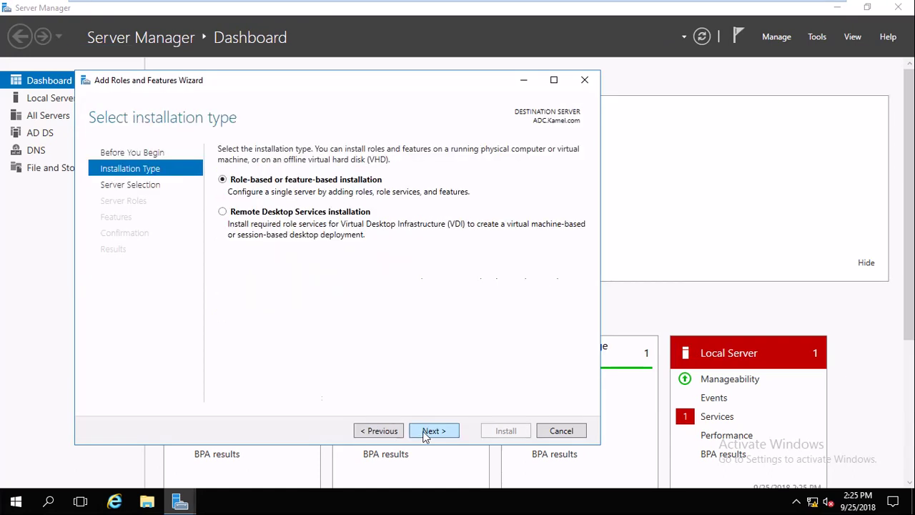
{"action": "left_click", "coordinate": [426, 432]}
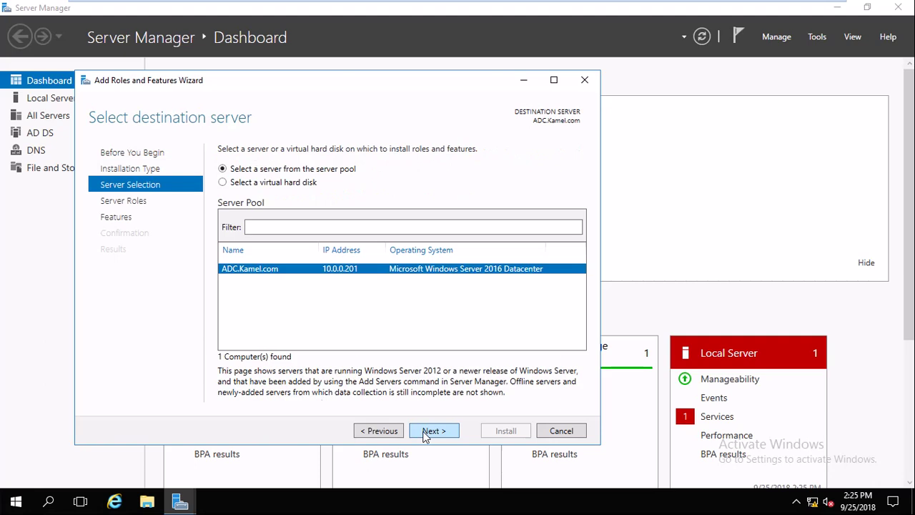
{"action": "left_click", "coordinate": [426, 432]}
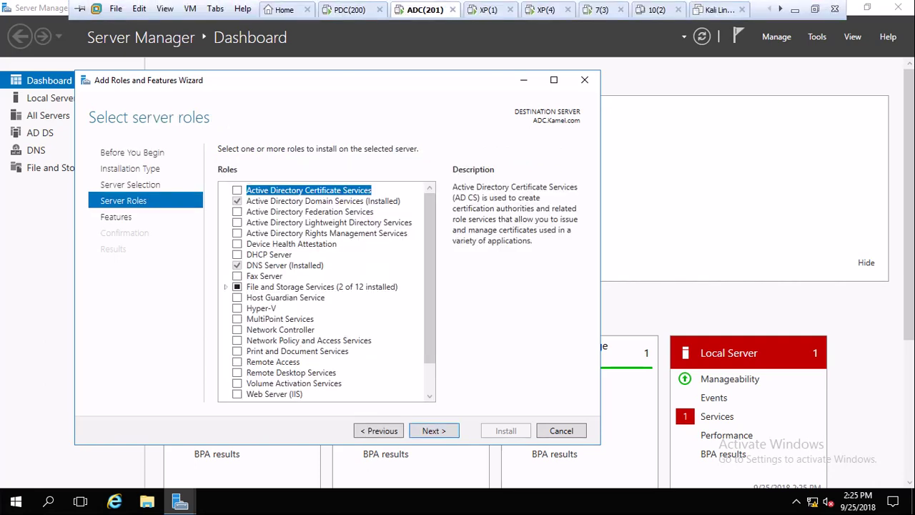
{"action": "key", "text": "alt+Tab"}
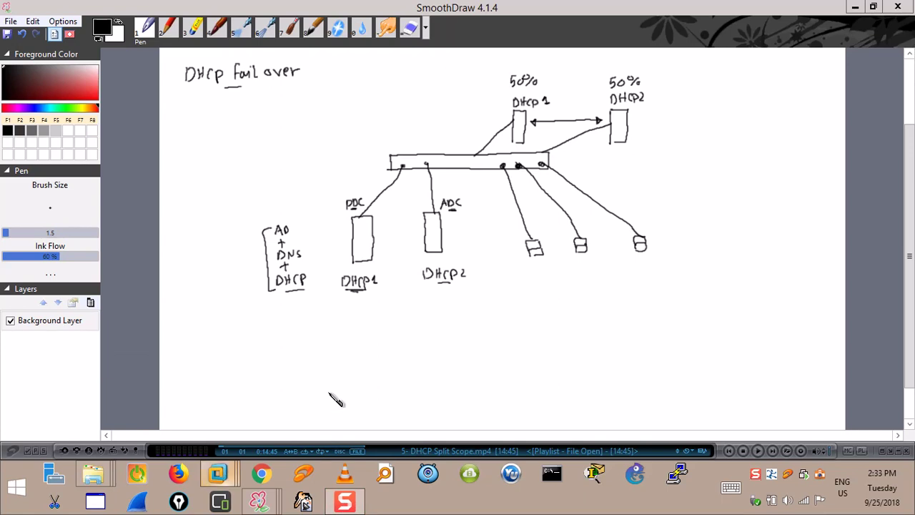
{"action": "mouse_move", "coordinate": [336, 400]}
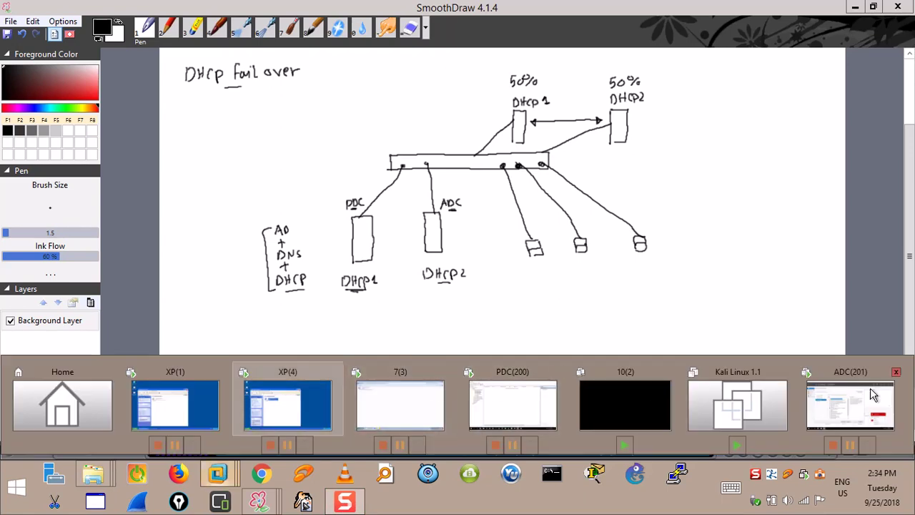
{"action": "left_click", "coordinate": [851, 406]}
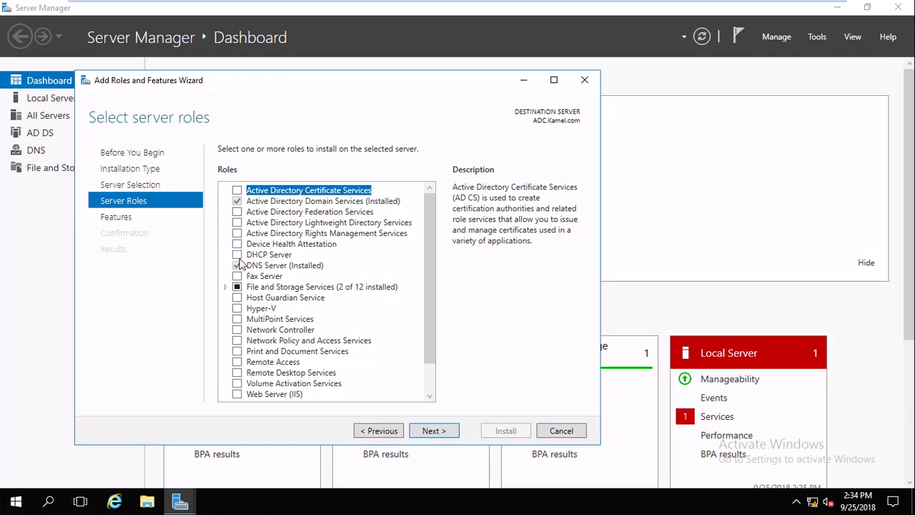
Select the DHCP Server role with its management tools and install it.
{"action": "left_click", "coordinate": [237, 256]}
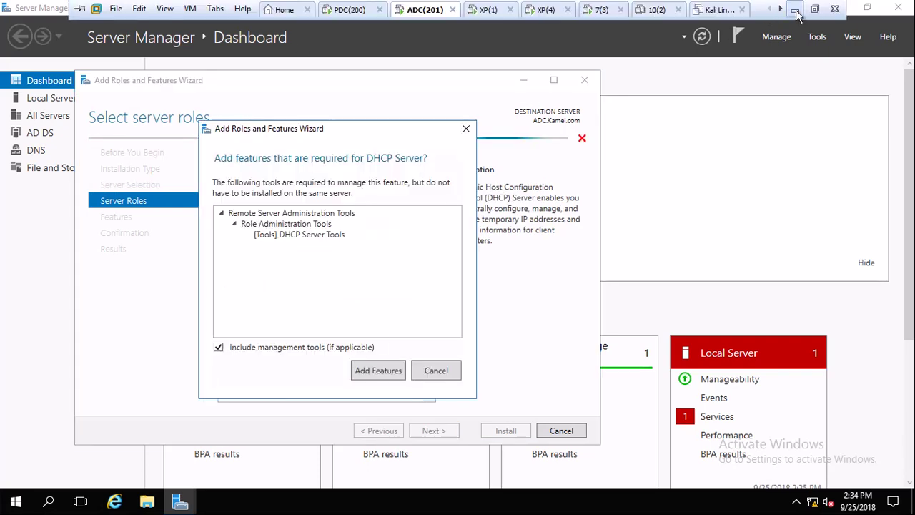
{"action": "key", "text": "alt+Tab"}
{"action": "mouse_move", "coordinate": [218, 473]}
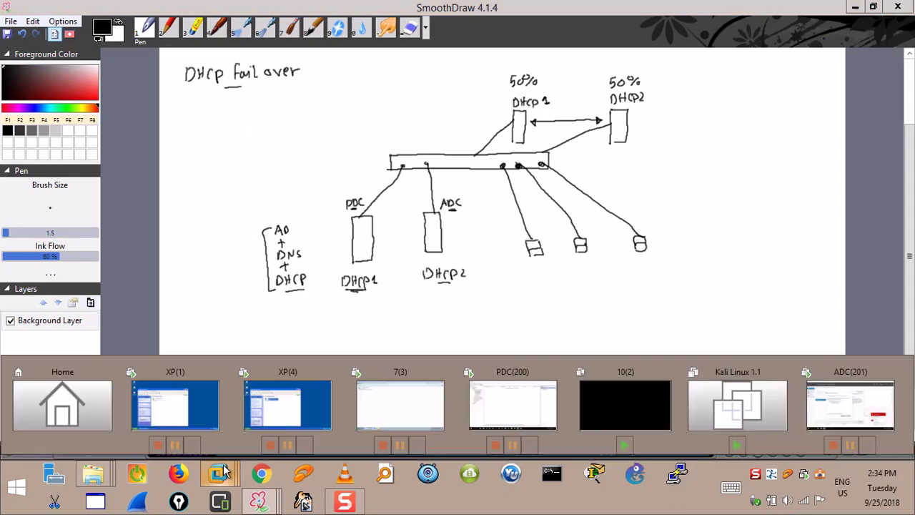
{"action": "left_click", "coordinate": [812, 402]}
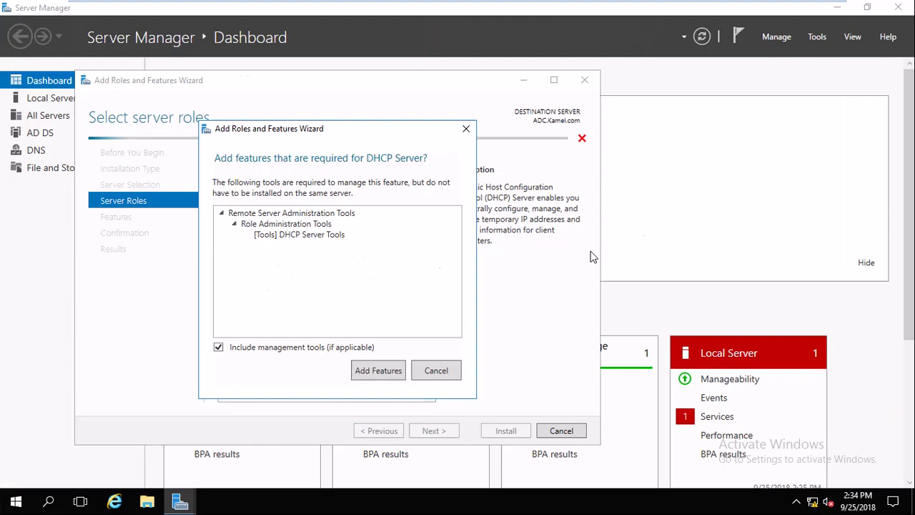
{"action": "left_click", "coordinate": [378, 371]}
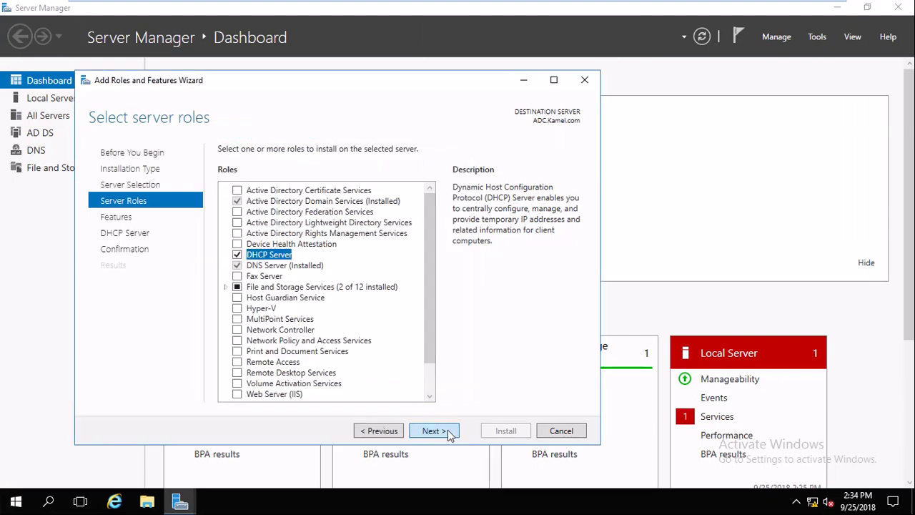
{"action": "left_click", "coordinate": [450, 435]}
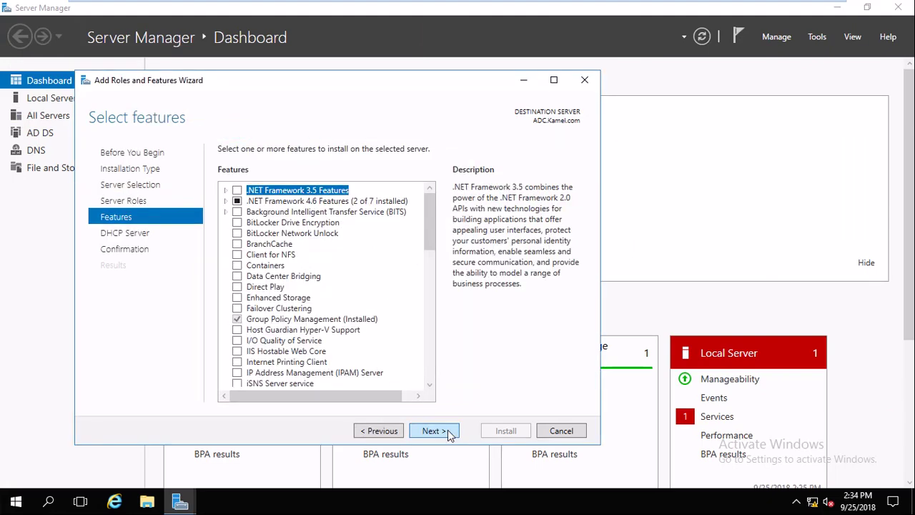
{"action": "left_click", "coordinate": [434, 431]}
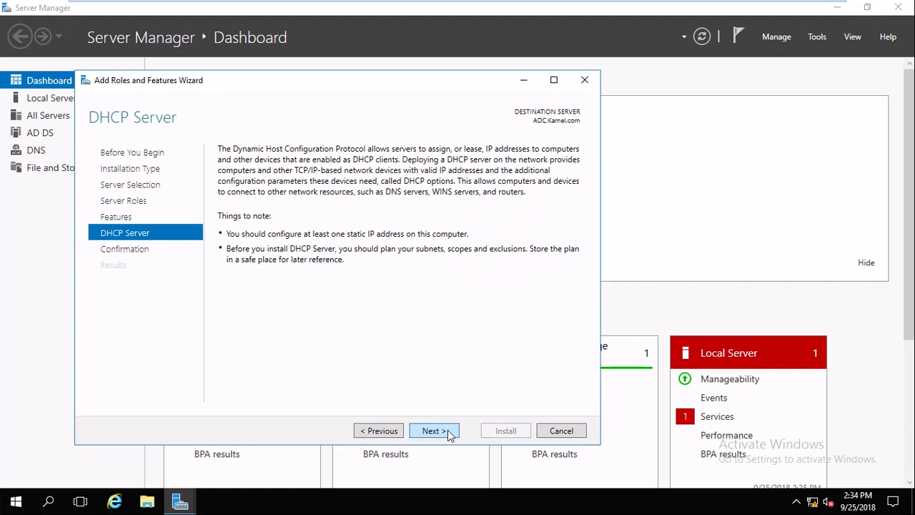
{"action": "left_click", "coordinate": [449, 435]}
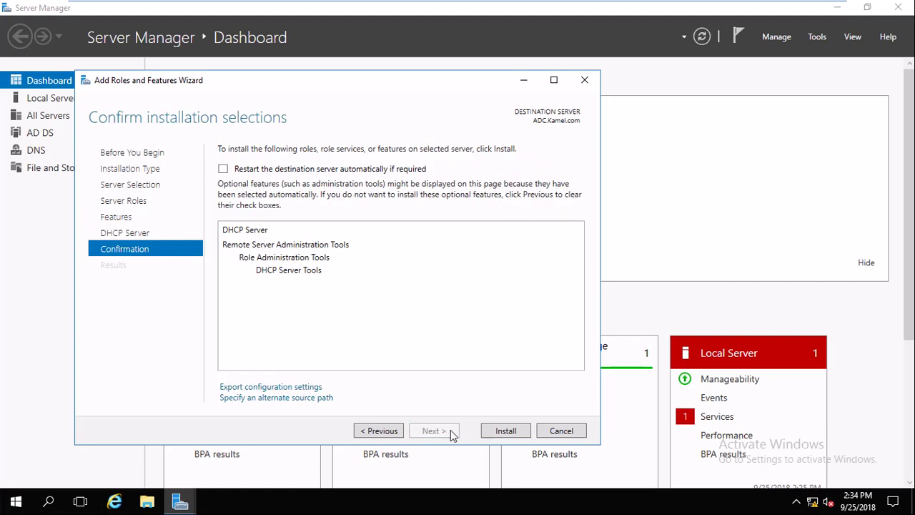
{"action": "left_click", "coordinate": [506, 431]}
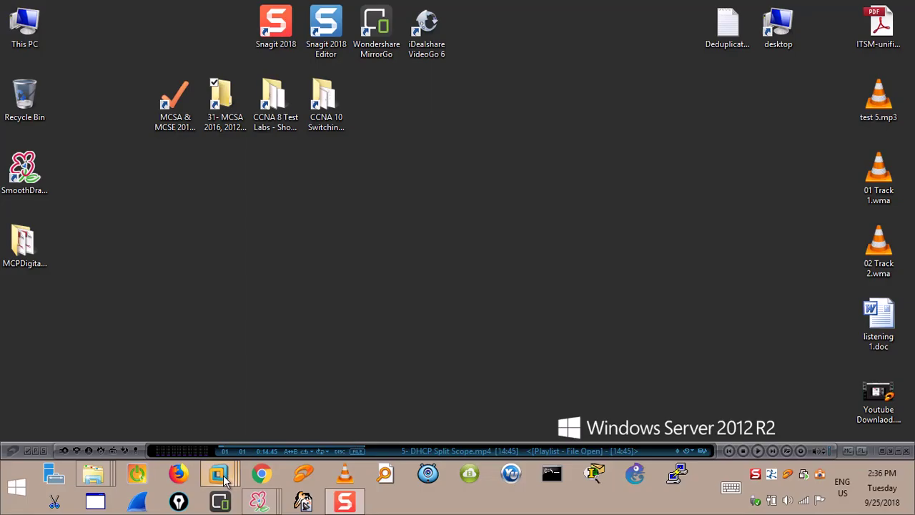
On ADC, start the DHCP post-install configuration and advance to the authorization page.
{"action": "mouse_move", "coordinate": [224, 481]}
{"action": "left_click", "coordinate": [834, 390]}
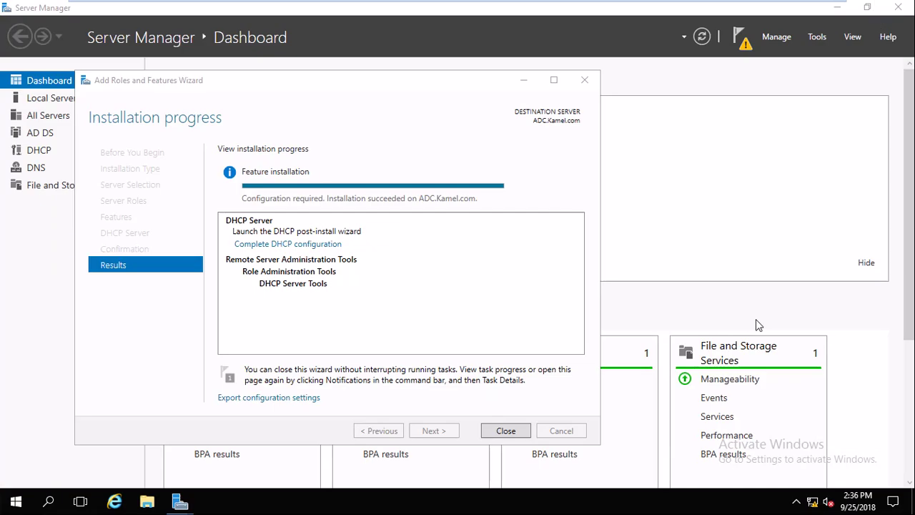
{"action": "left_click", "coordinate": [298, 245]}
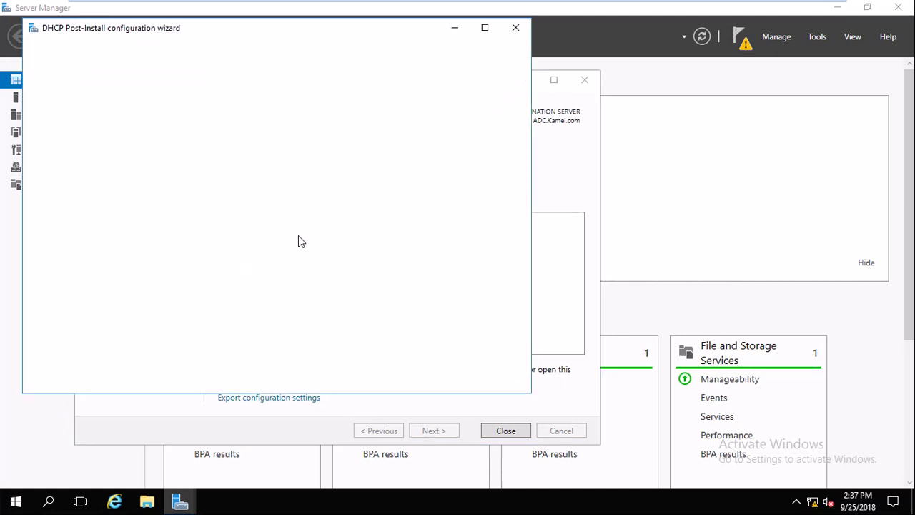
{"action": "left_click", "coordinate": [365, 378]}
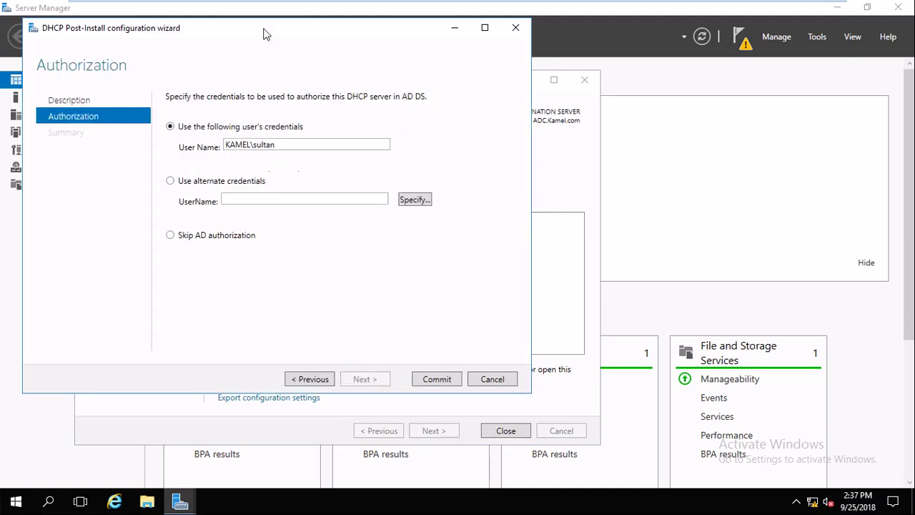
Authorize DHCP with the current user's credentials, commit, and close both wizards.
{"action": "mouse_move", "coordinate": [268, 2]}
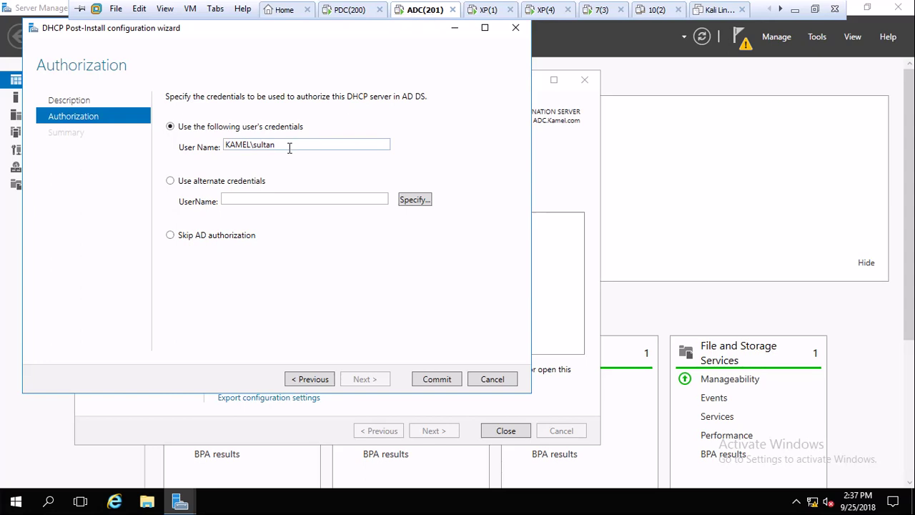
{"action": "left_click_drag", "start_coordinate": [290, 148], "coordinate": [184, 155]}
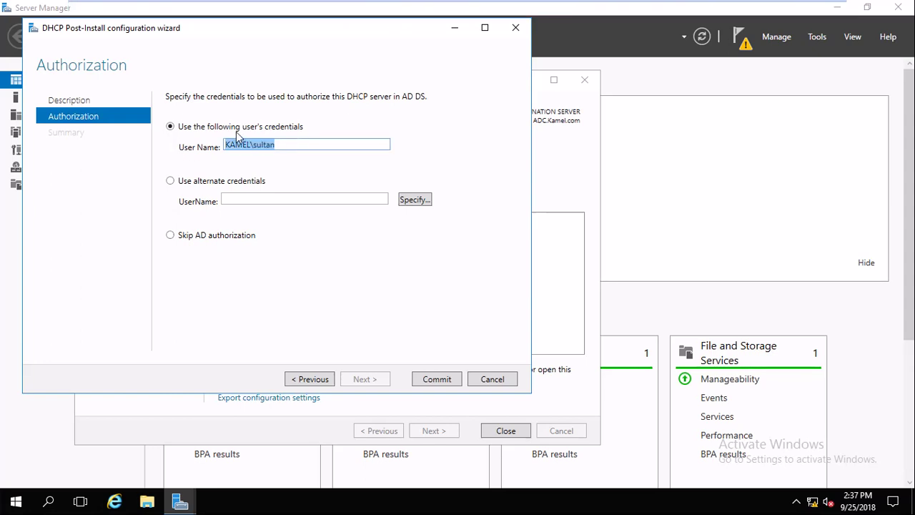
{"action": "left_click", "coordinate": [449, 379]}
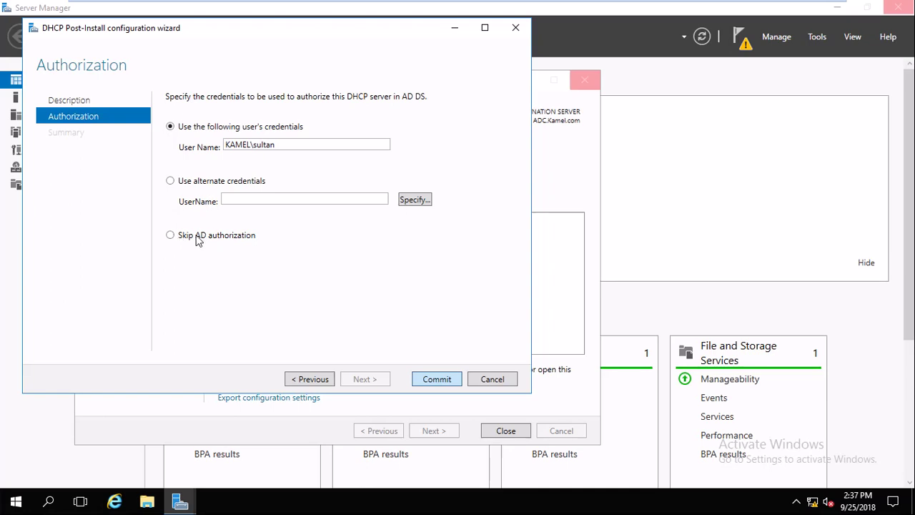
{"action": "key", "text": "Return"}
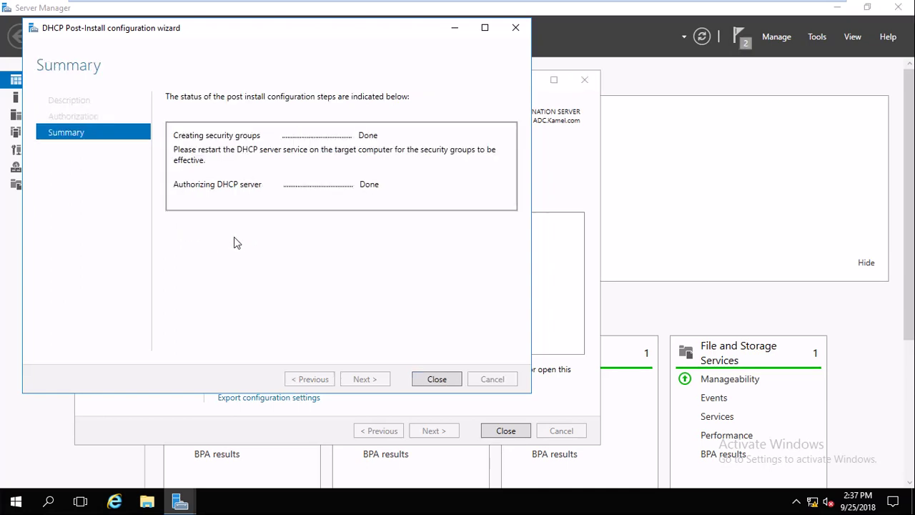
{"action": "left_click", "coordinate": [437, 379]}
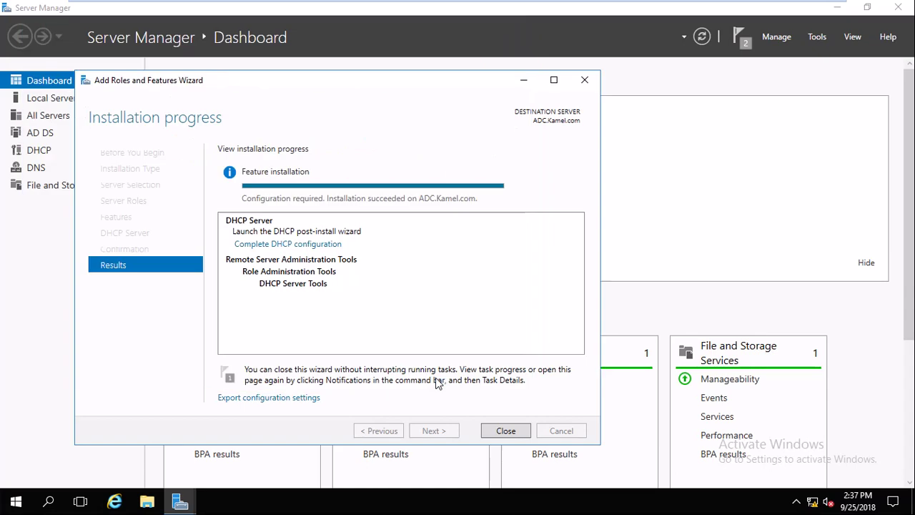
{"action": "left_click", "coordinate": [505, 430]}
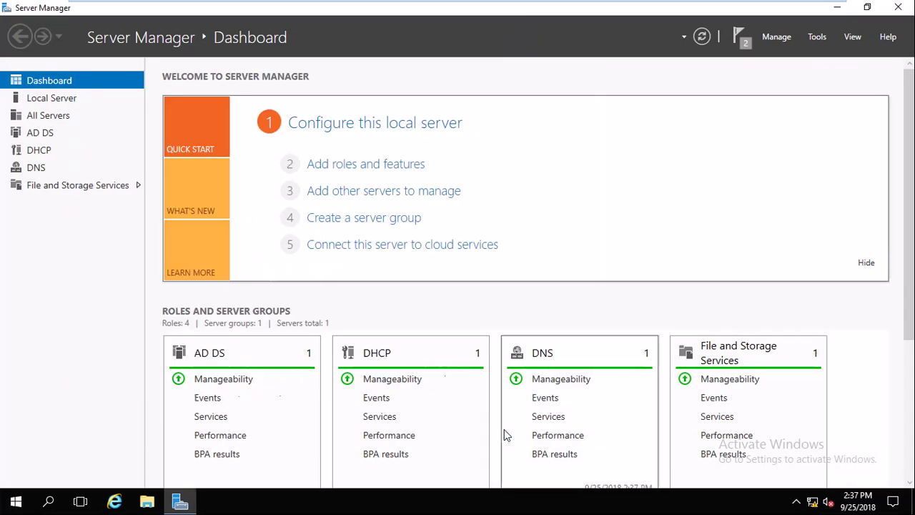
Open the DHCP console from Tools, maximize it, and expand adc.kamel.com > IPv4.
{"action": "left_click", "coordinate": [819, 42]}
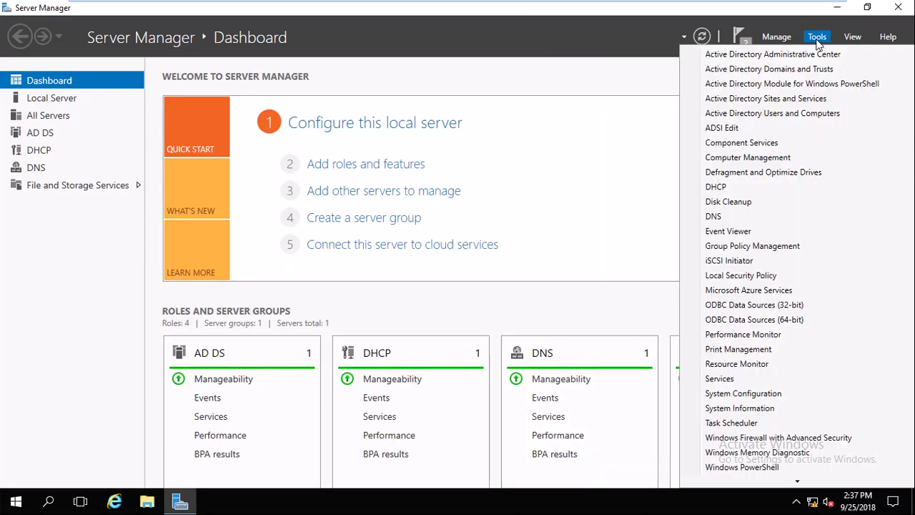
{"action": "left_click", "coordinate": [736, 188]}
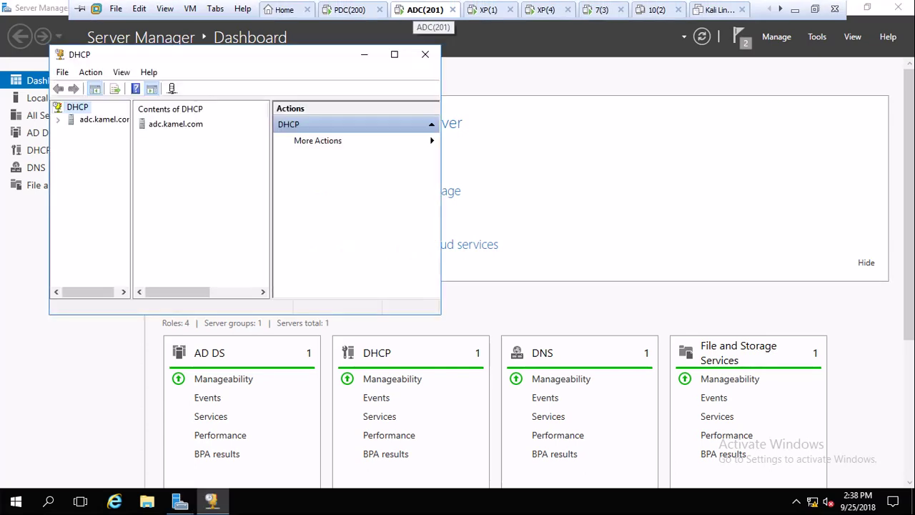
{"action": "left_click", "coordinate": [394, 54]}
{"action": "left_click", "coordinate": [8, 70]}
{"action": "left_click", "coordinate": [22, 83]}
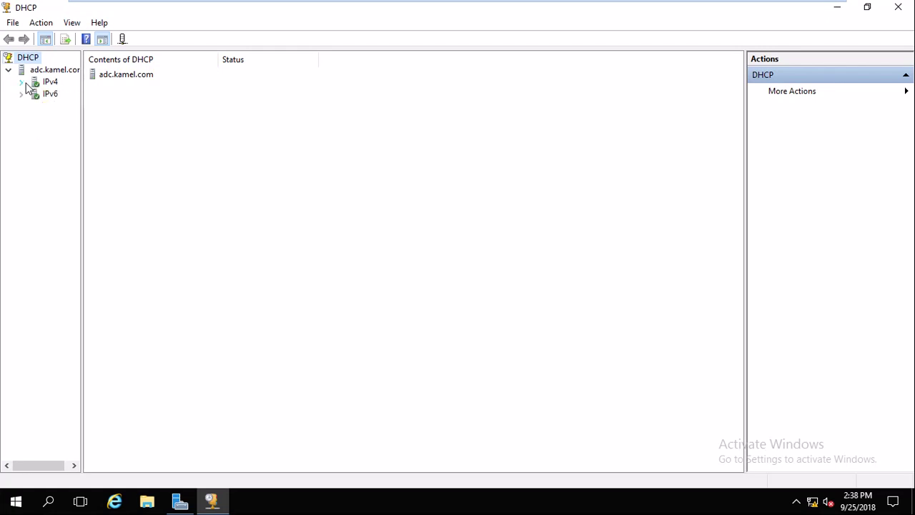
{"action": "left_click_drag", "start_coordinate": [81, 115], "coordinate": [174, 114]}
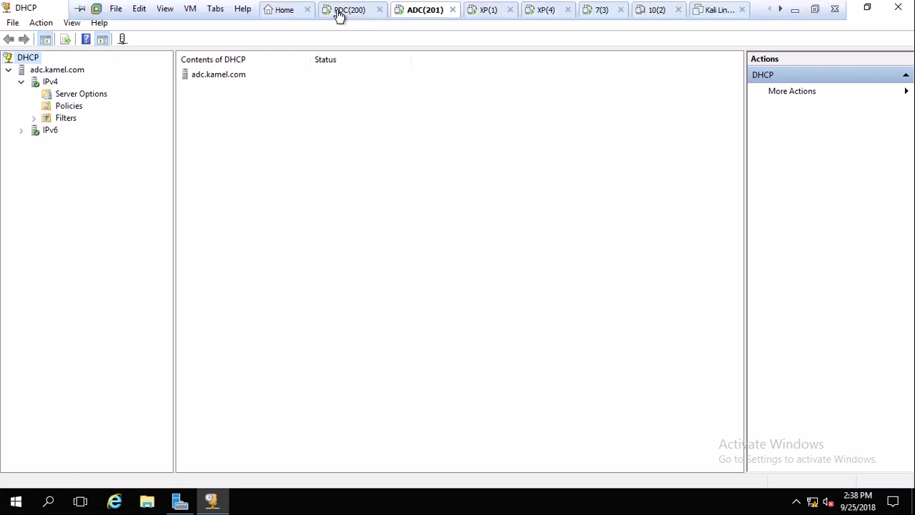
Compare PDC's Scope [10.0.0.0] Scope1 with ADC's scope-less IPv4 node.
{"action": "left_click", "coordinate": [341, 13]}
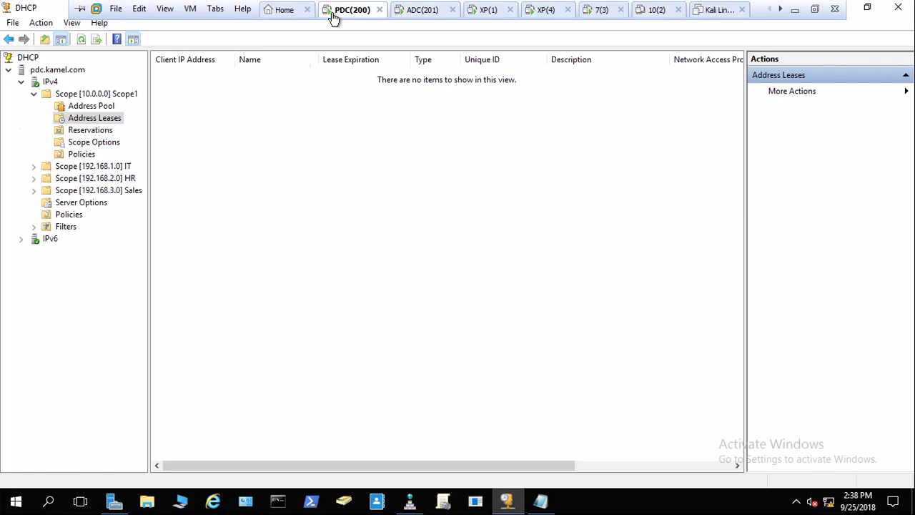
{"action": "left_click", "coordinate": [33, 94]}
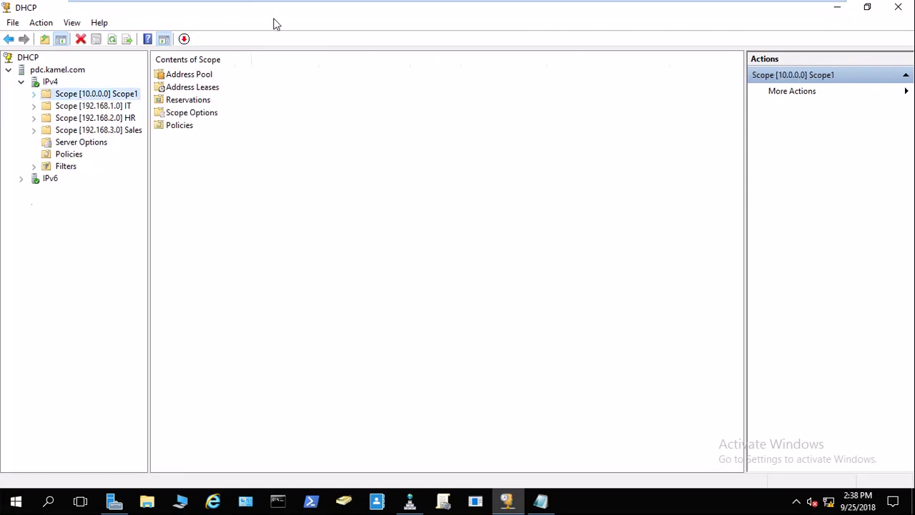
{"action": "mouse_move", "coordinate": [280, 23]}
{"action": "left_click", "coordinate": [422, 8]}
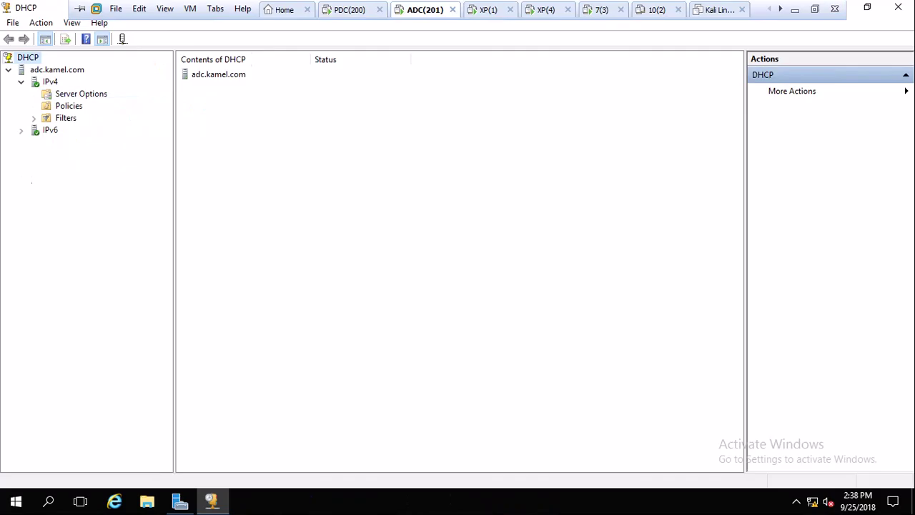
{"action": "left_click", "coordinate": [350, 10]}
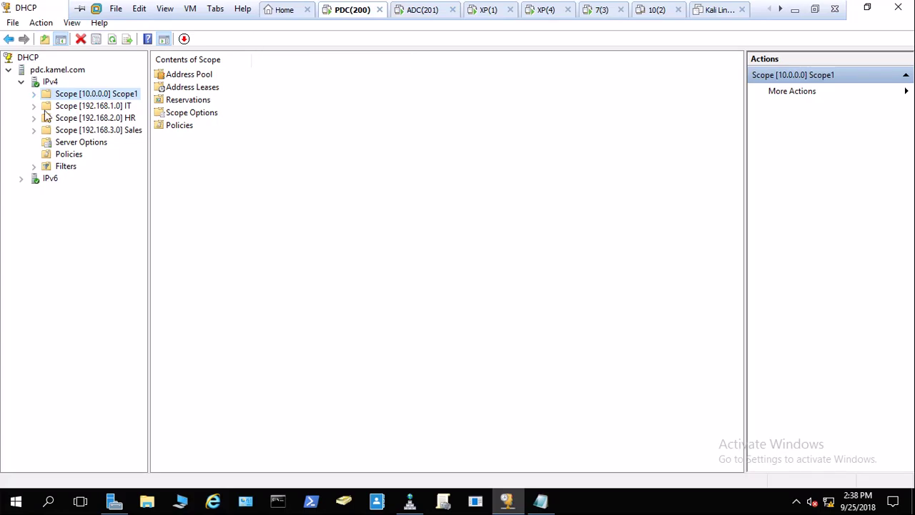
{"action": "mouse_move", "coordinate": [426, 7]}
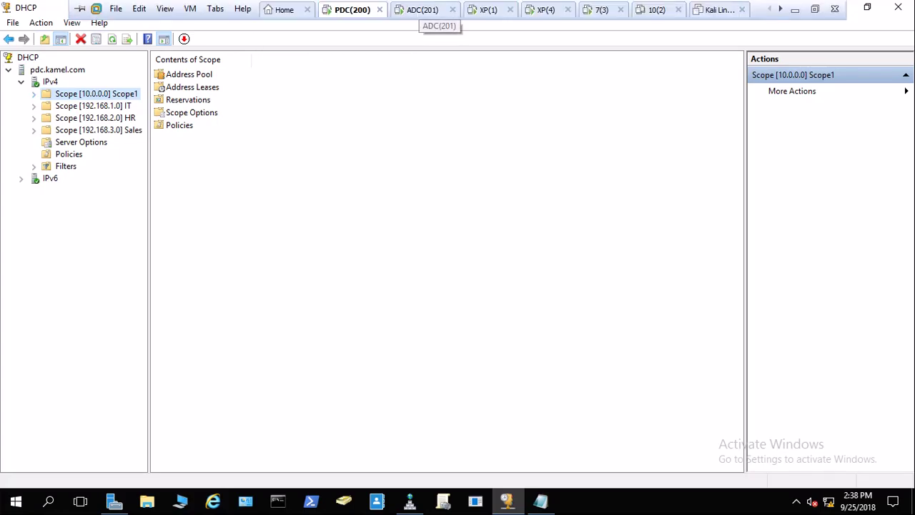
{"action": "left_click", "coordinate": [426, 9]}
{"action": "left_click", "coordinate": [350, 9]}
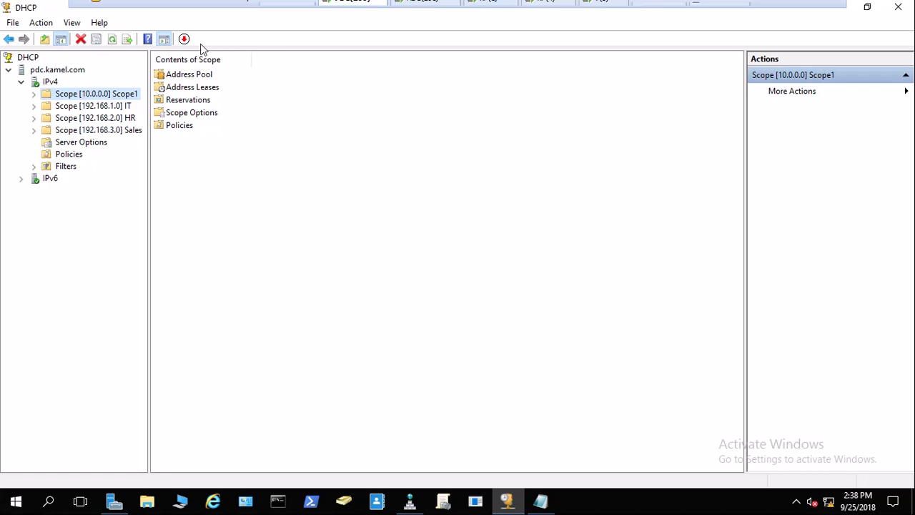
Inspect PDC's Scope [192.168.1.0] IT, then reselect Scope1 and recheck ADC.
{"action": "right_click", "coordinate": [62, 96]}
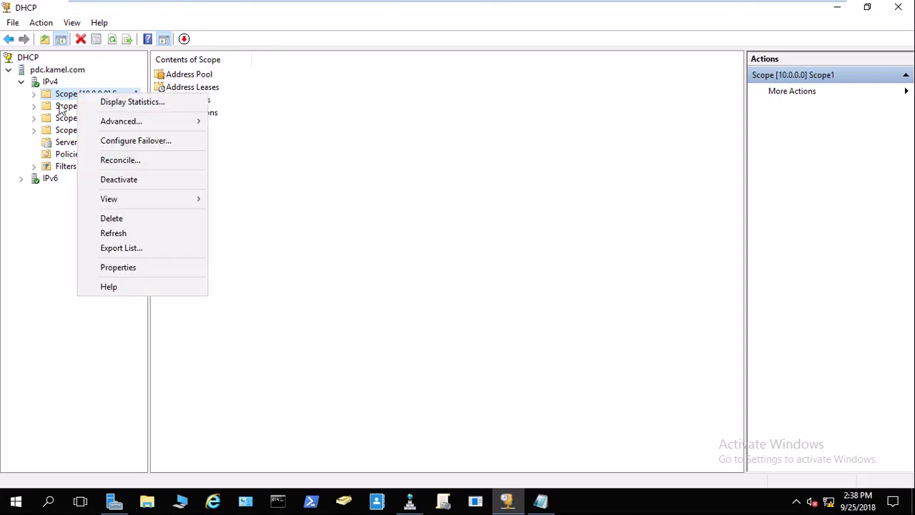
{"action": "left_click", "coordinate": [61, 106]}
{"action": "double_click", "coordinate": [62, 105]}
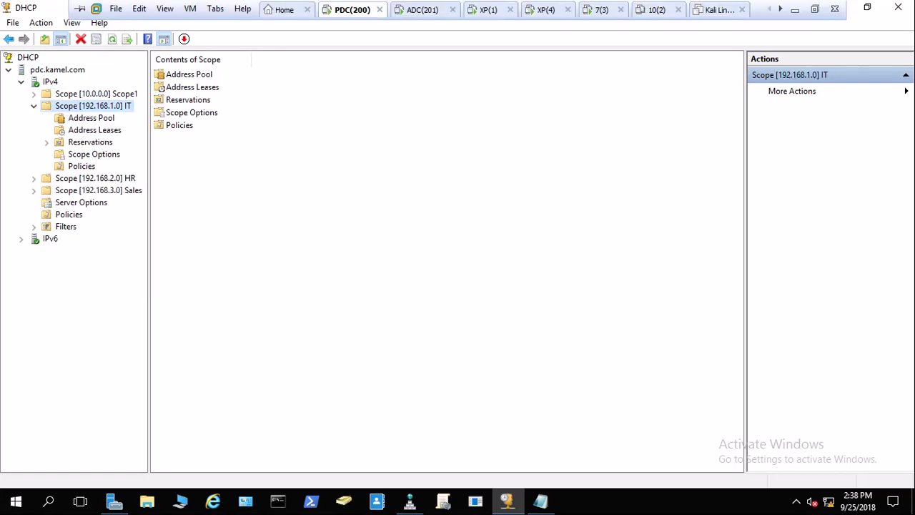
{"action": "left_click", "coordinate": [426, 9]}
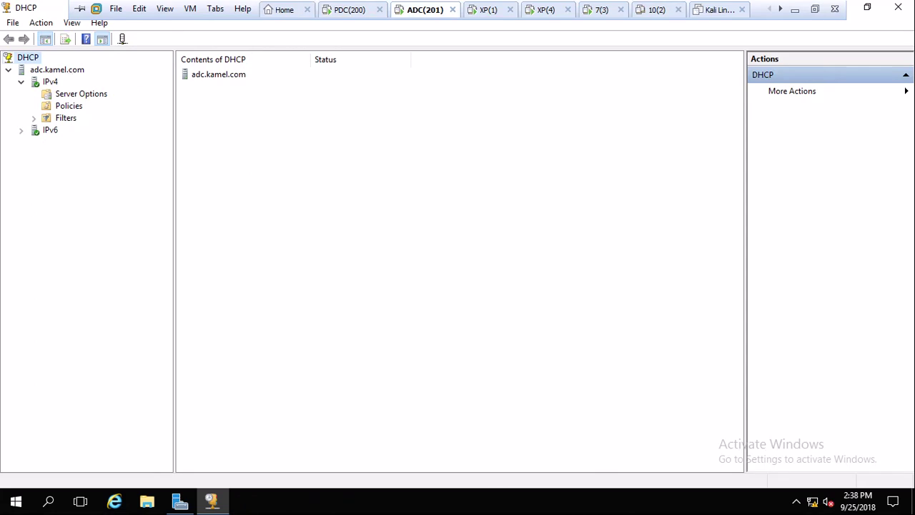
{"action": "left_click", "coordinate": [349, 10]}
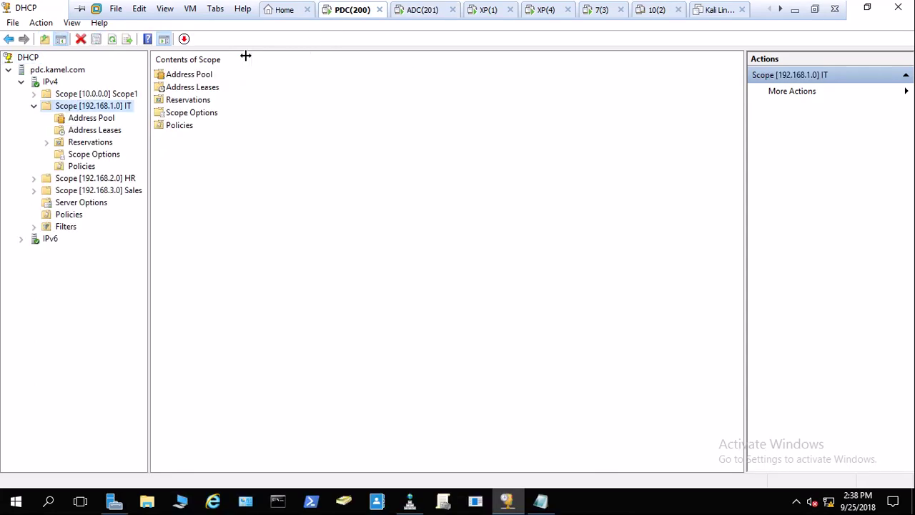
{"action": "left_click", "coordinate": [34, 107]}
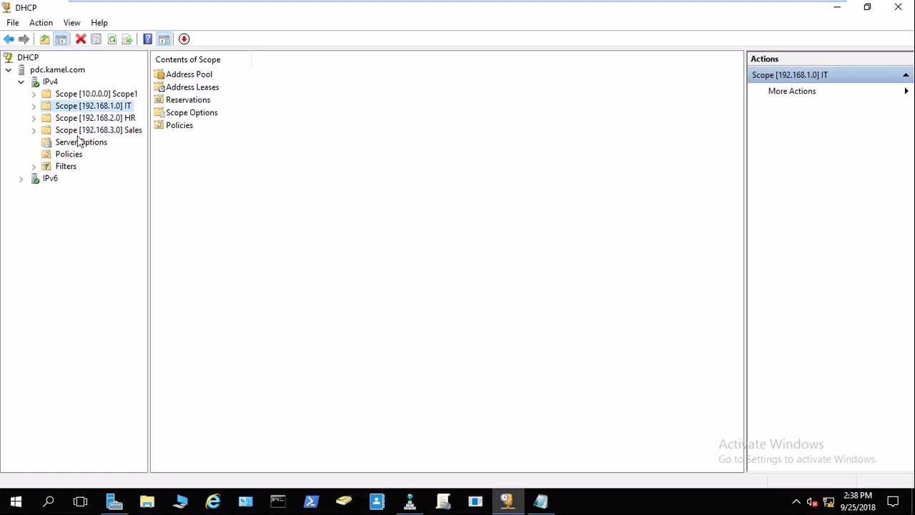
{"action": "left_click", "coordinate": [79, 95]}
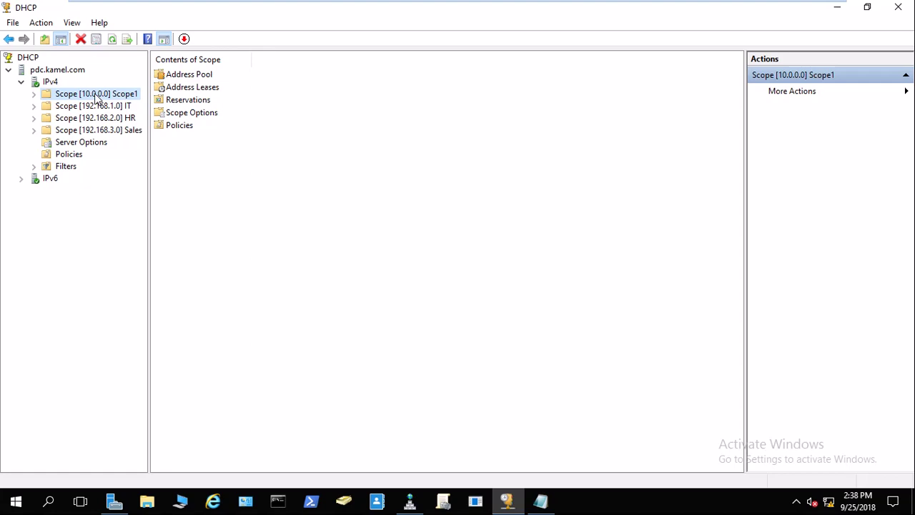
{"action": "left_click", "coordinate": [425, 11]}
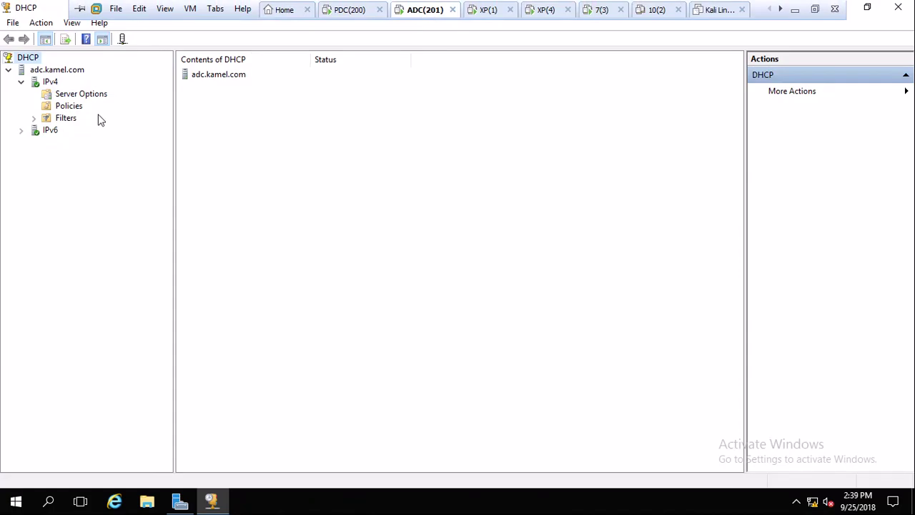
{"action": "left_click", "coordinate": [347, 7]}
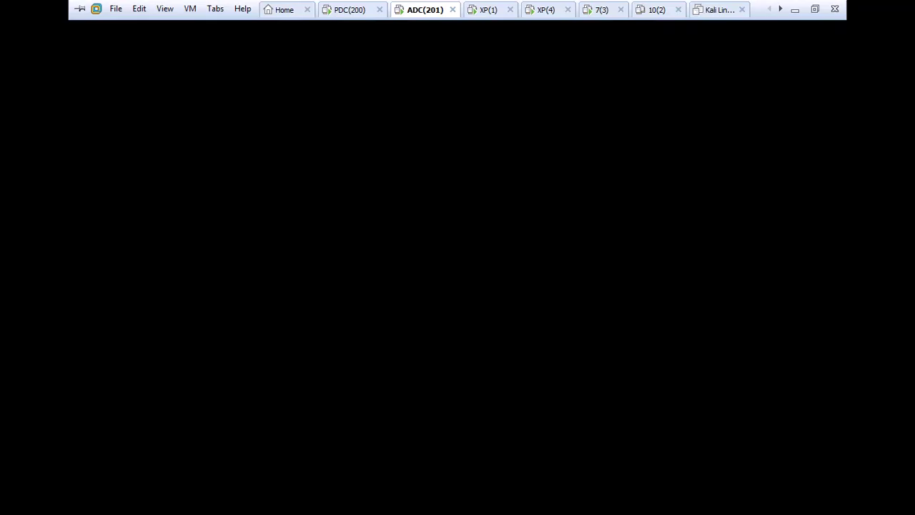
Run Configure Failover for Scope1 (10.0.0.0) and find the Partner Server list empty.
{"action": "right_click", "coordinate": [75, 101]}
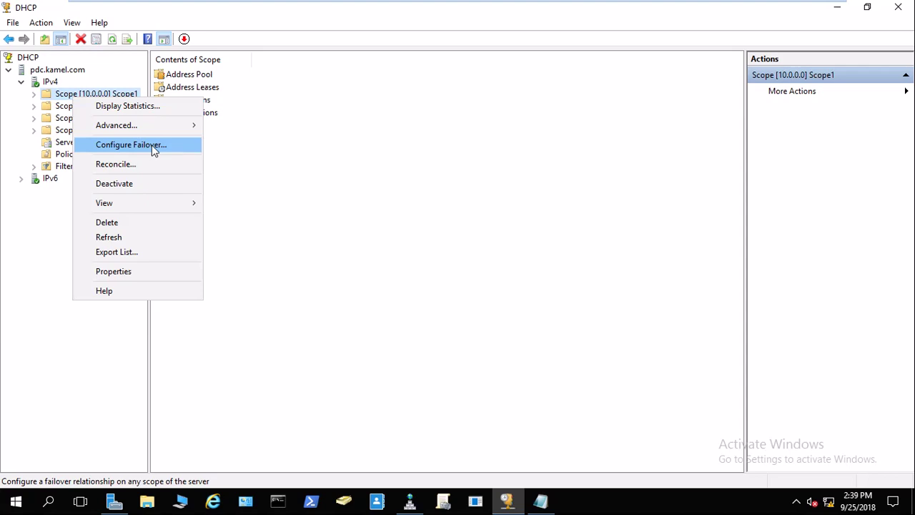
{"action": "left_click", "coordinate": [153, 150]}
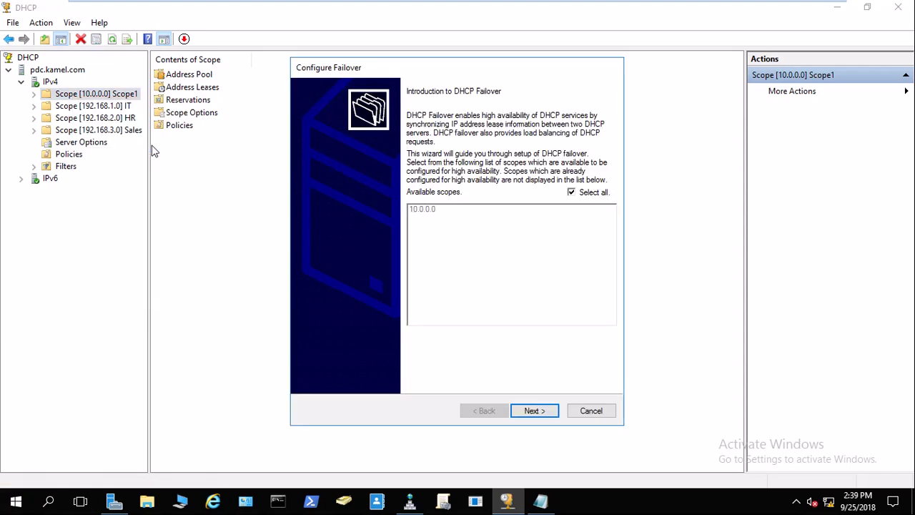
{"action": "left_click", "coordinate": [533, 411]}
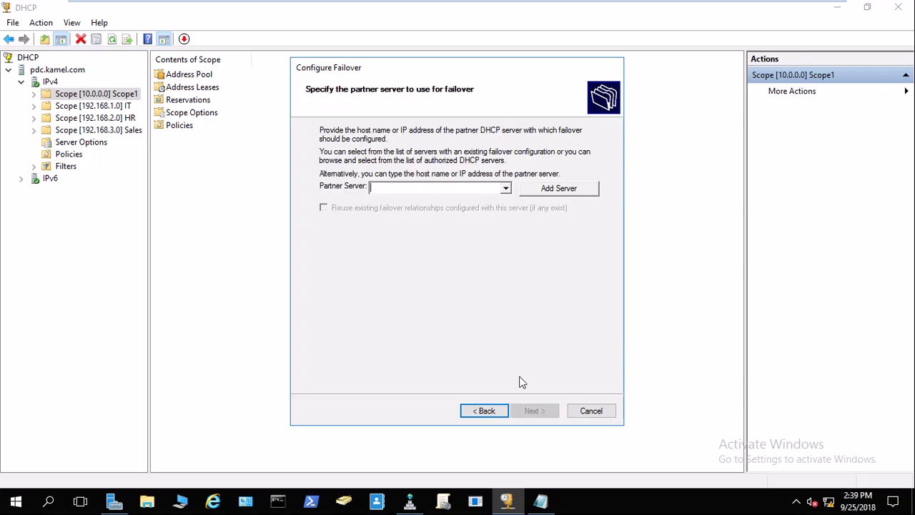
{"action": "left_click_drag", "start_coordinate": [507, 76], "coordinate": [409, 92]}
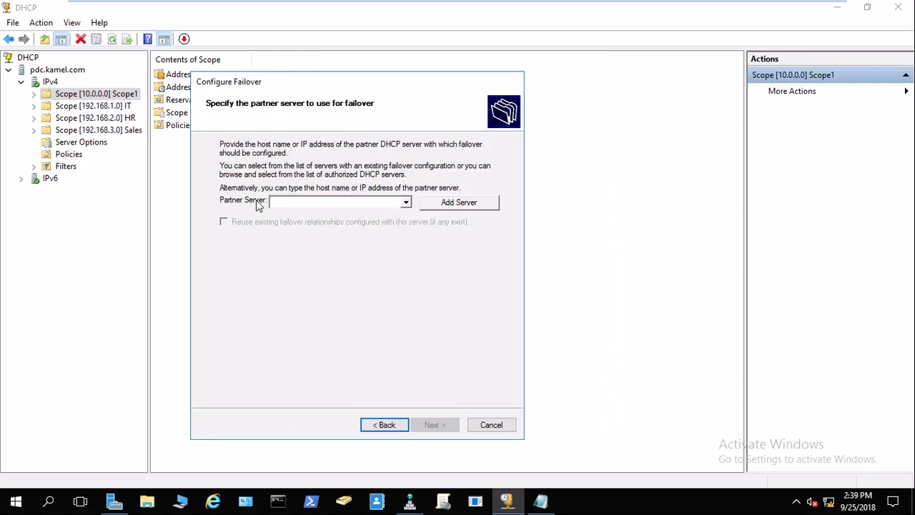
{"action": "mouse_move", "coordinate": [380, 16]}
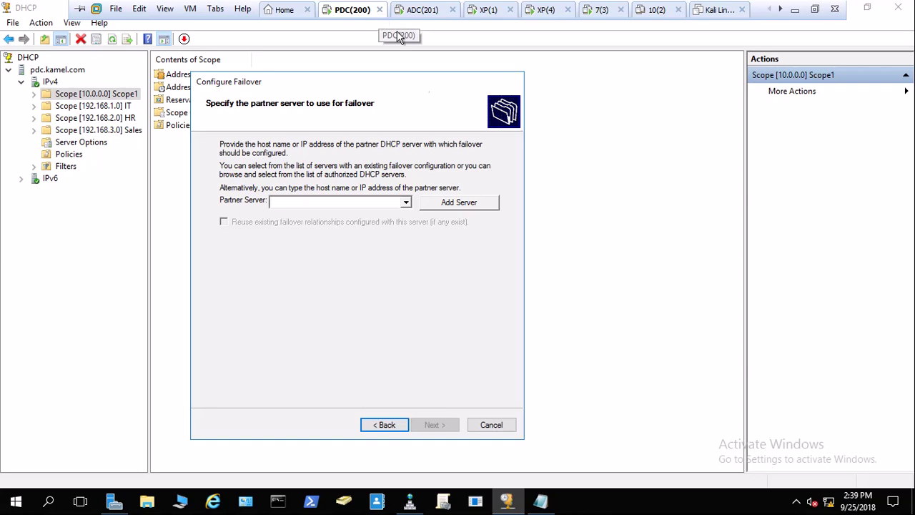
{"action": "left_click", "coordinate": [405, 203]}
Open Add Server and see only pdc.kamel.com authorized, checking the ADC VM meanwhile.
{"action": "left_click", "coordinate": [447, 206]}
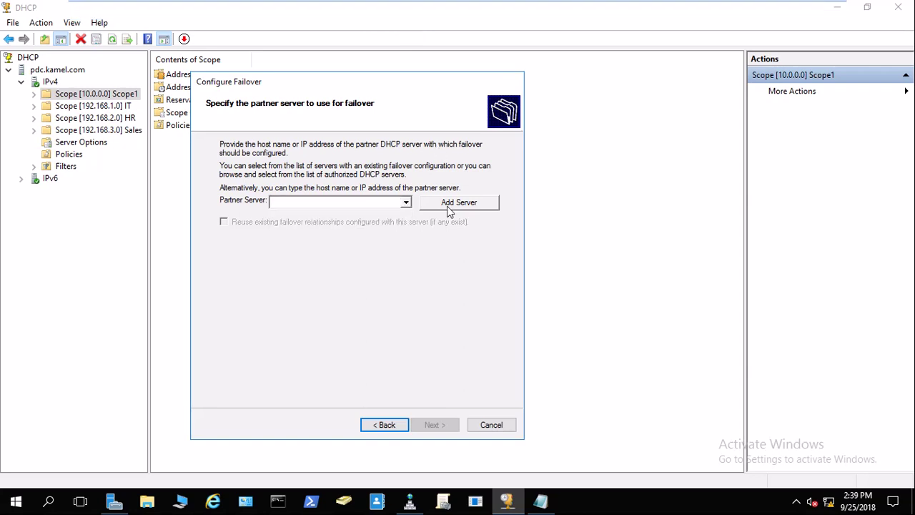
{"action": "left_click", "coordinate": [447, 206]}
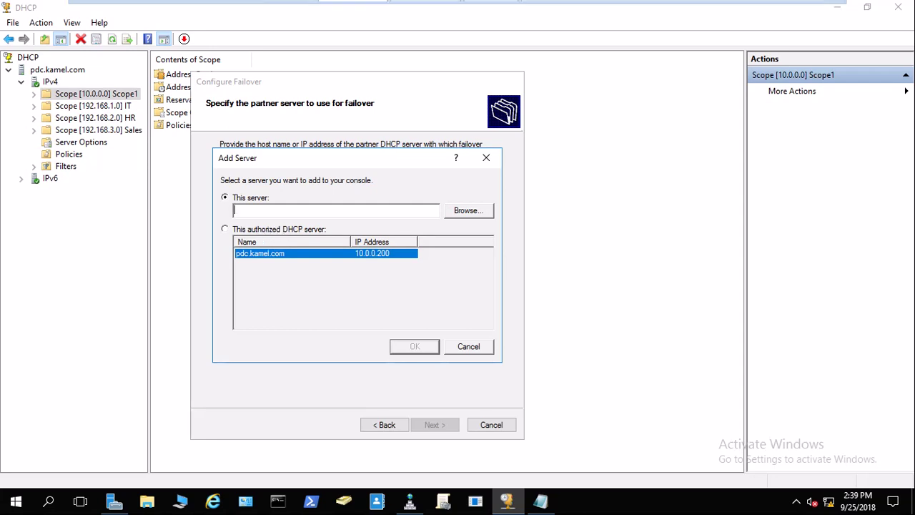
{"action": "left_click", "coordinate": [411, 10]}
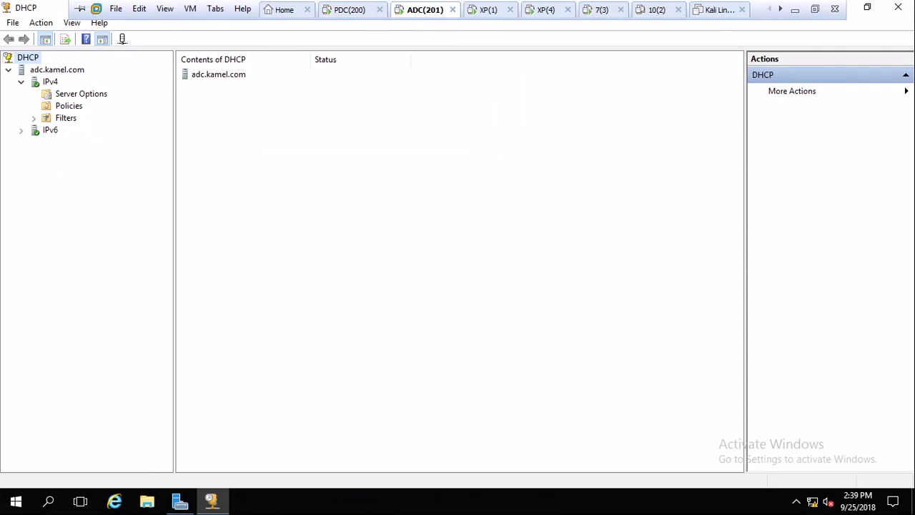
{"action": "left_click", "coordinate": [350, 10]}
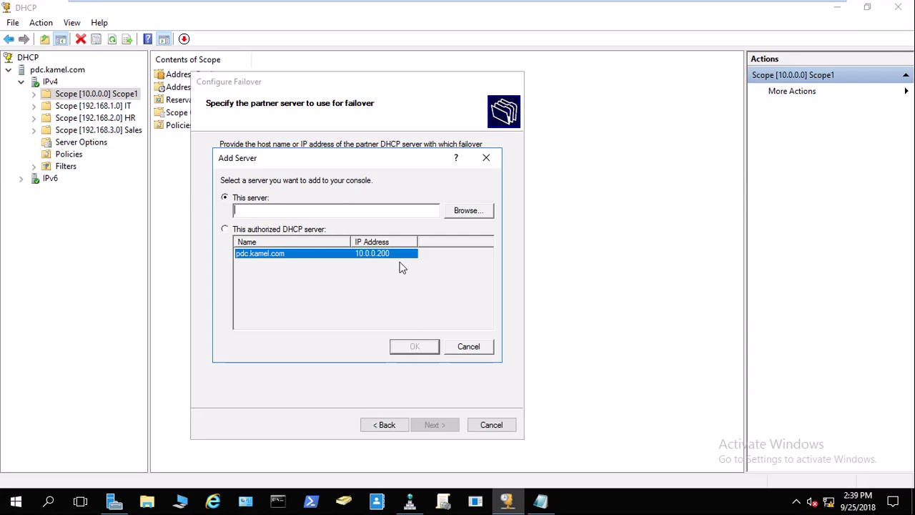
{"action": "left_click", "coordinate": [424, 9]}
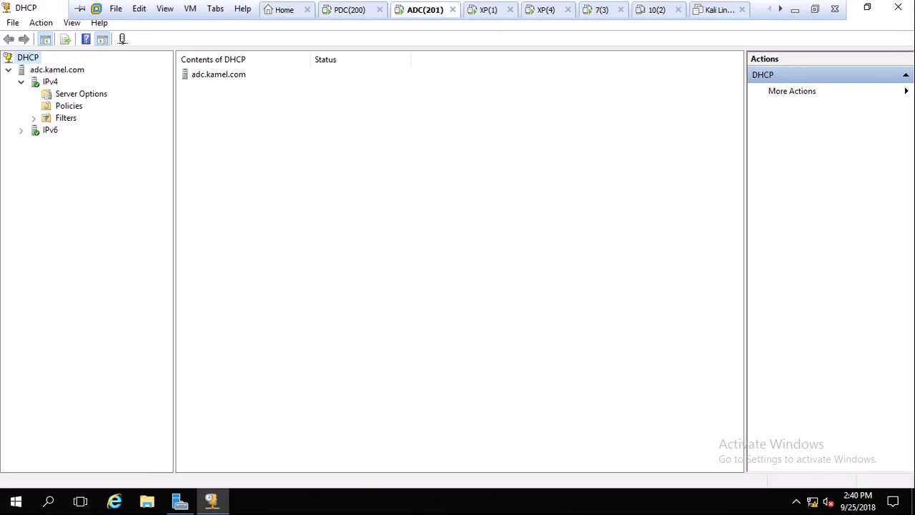
{"action": "left_click", "coordinate": [352, 11]}
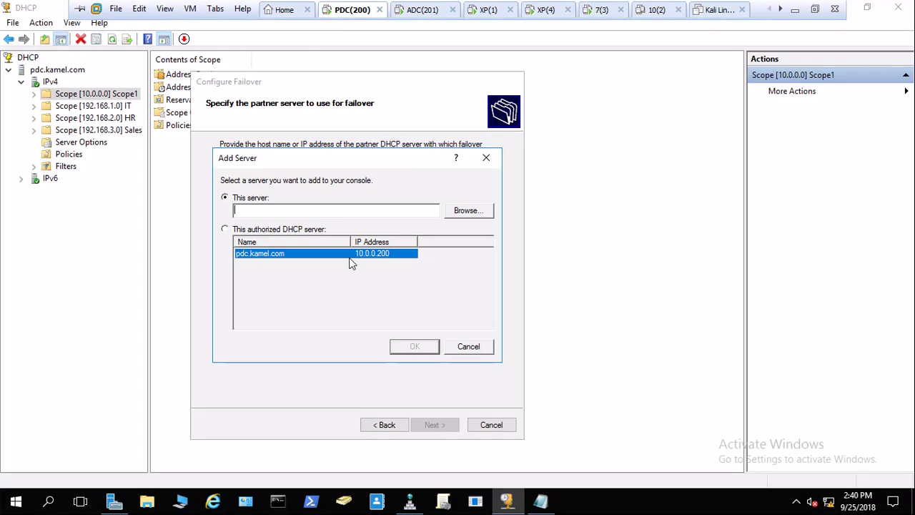
Cancel the Add Server dialog and bring up ADC's Win+X power menu.
{"action": "left_click", "coordinate": [469, 347]}
{"action": "left_click", "coordinate": [462, 206]}
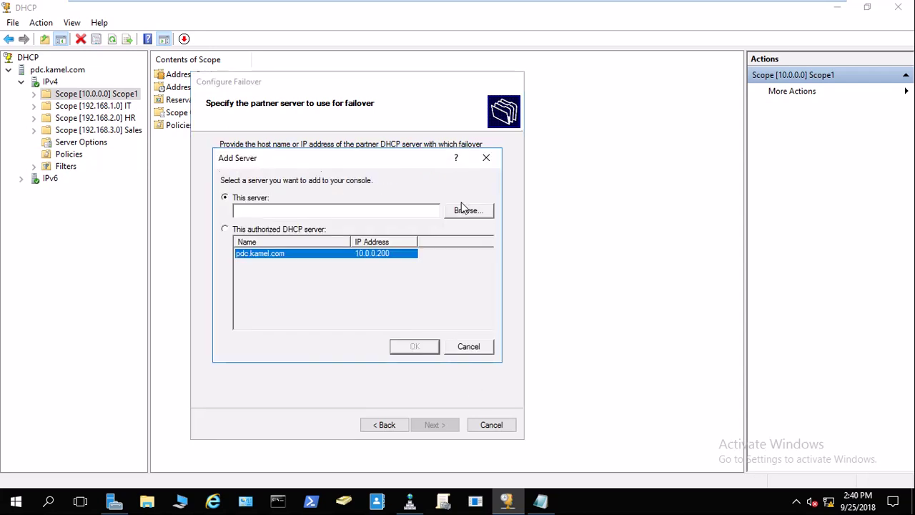
{"action": "left_click", "coordinate": [468, 347]}
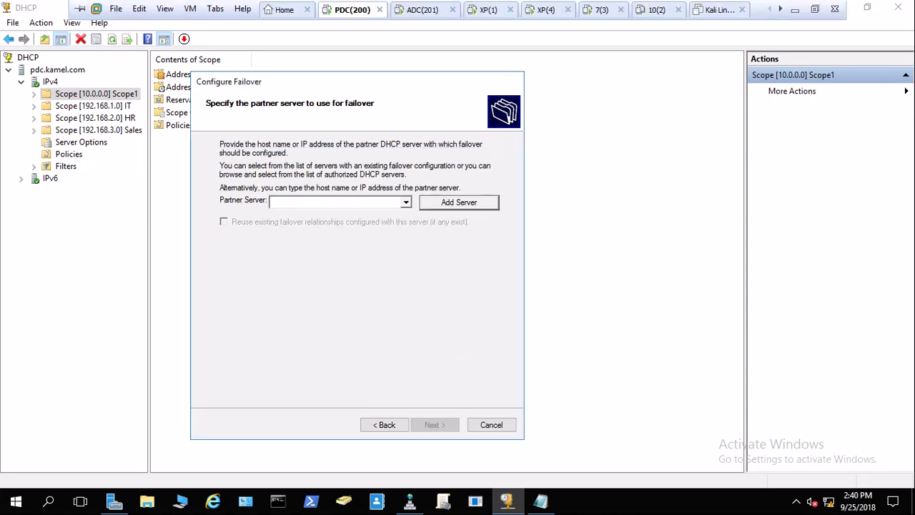
{"action": "left_click", "coordinate": [422, 9]}
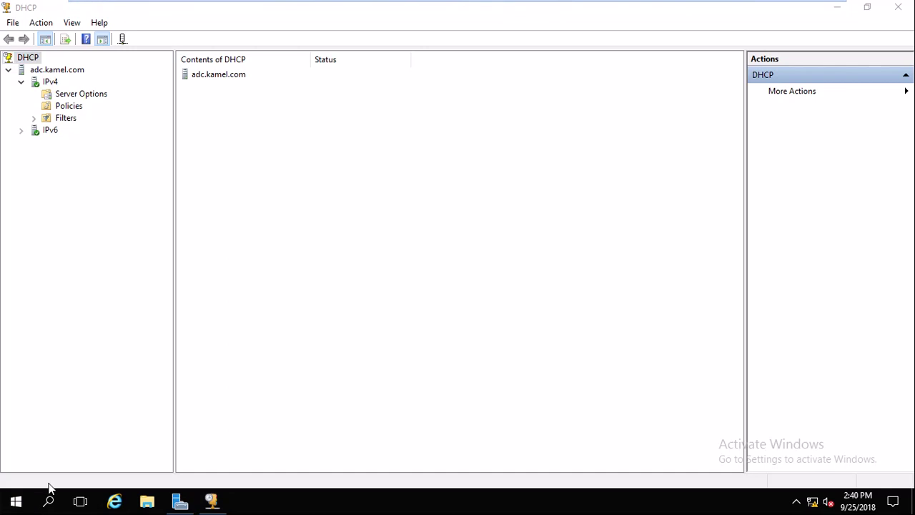
{"action": "key", "text": "super+x"}
Sign out of ADC, then on PDC reopen Add Server listing adc.kamel.com (10.0.0.201).
{"action": "mouse_move", "coordinate": [104, 462]}
{"action": "left_click", "coordinate": [246, 415]}
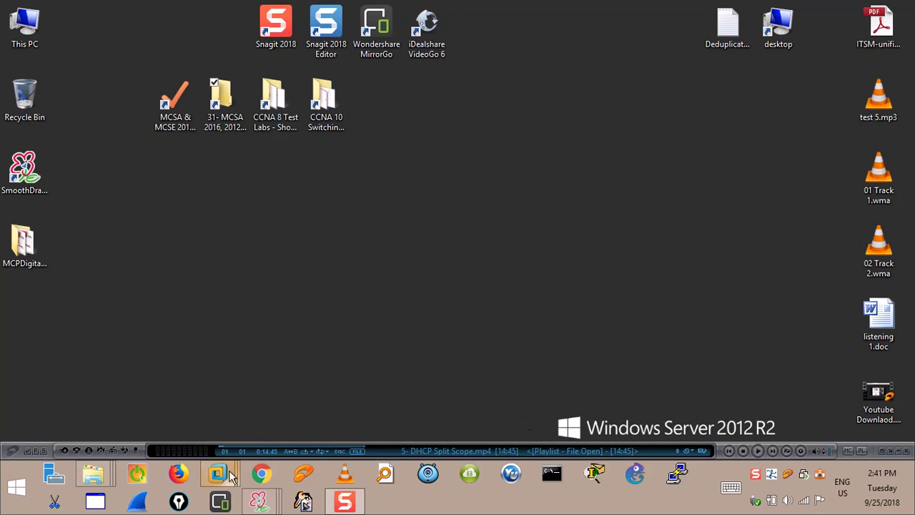
{"action": "mouse_move", "coordinate": [228, 476]}
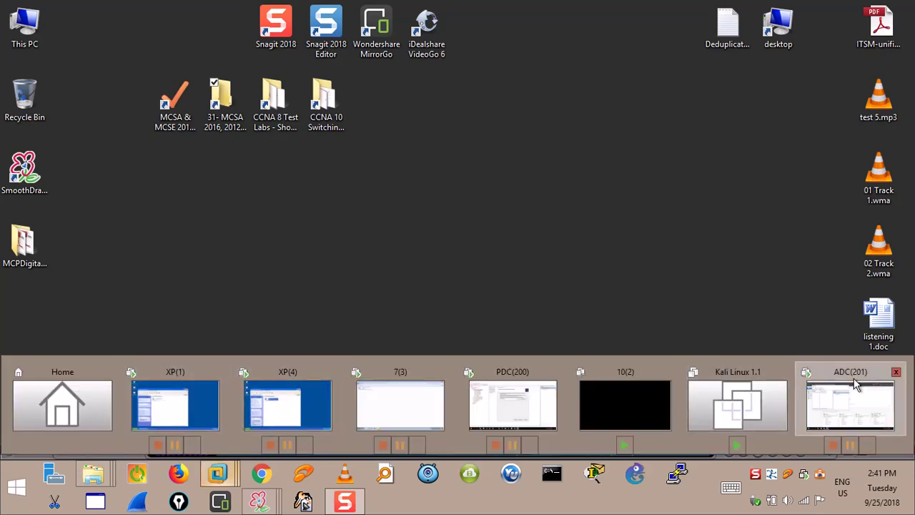
{"action": "left_click", "coordinate": [851, 405]}
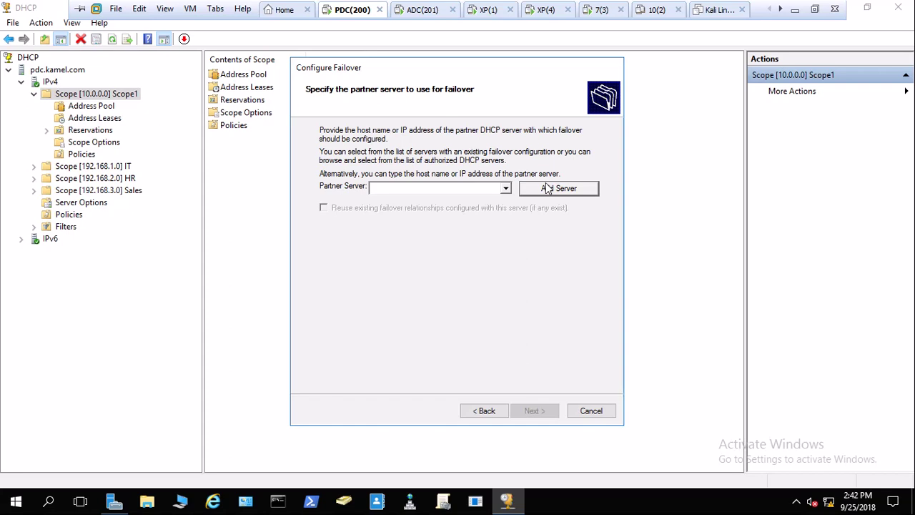
{"action": "left_click", "coordinate": [546, 187]}
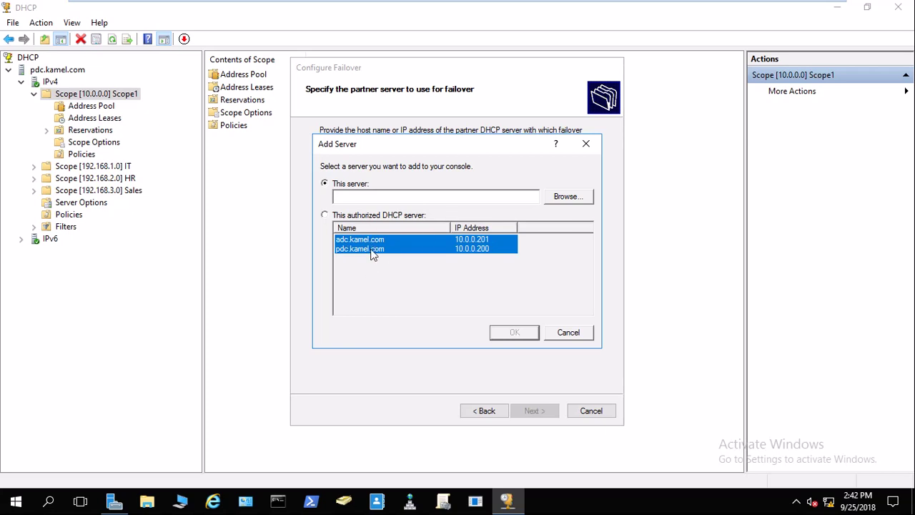
Browse domain computers with Advanced > Find Now, then cancel the computer picker.
{"action": "left_click", "coordinate": [576, 197]}
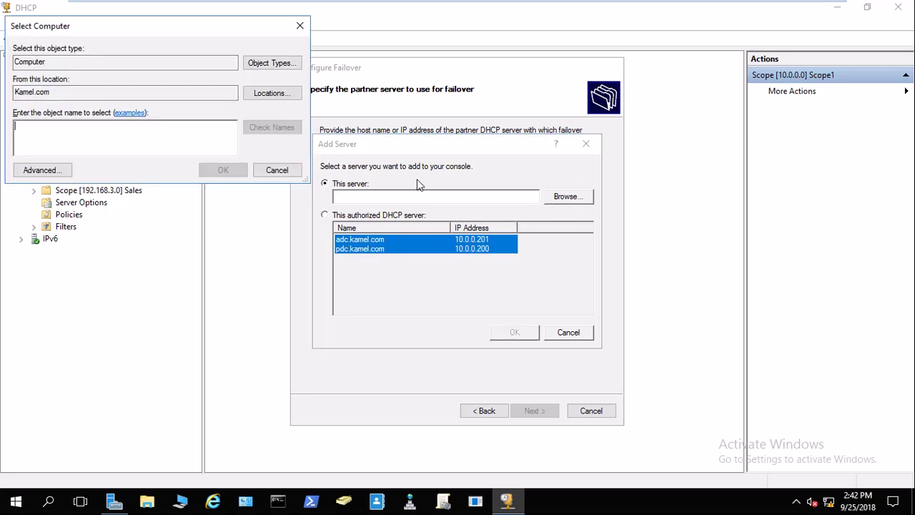
{"action": "left_click", "coordinate": [41, 172]}
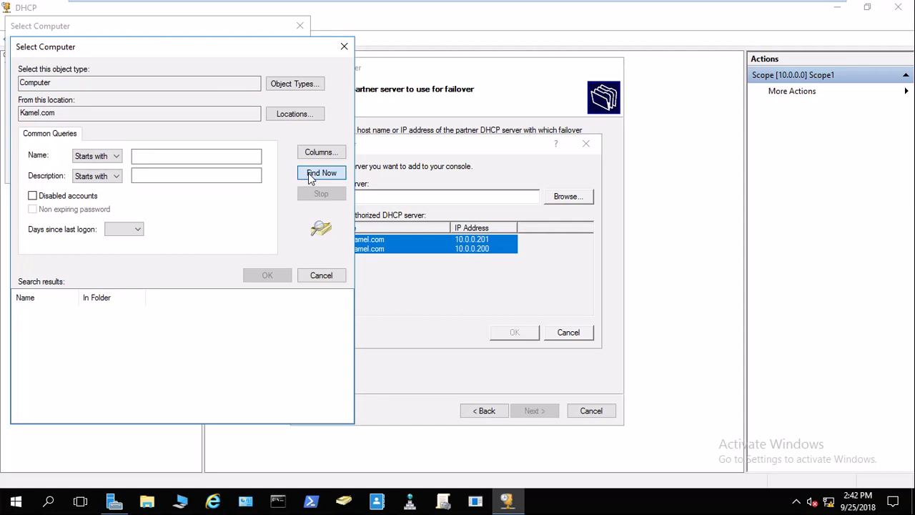
{"action": "left_click", "coordinate": [310, 175]}
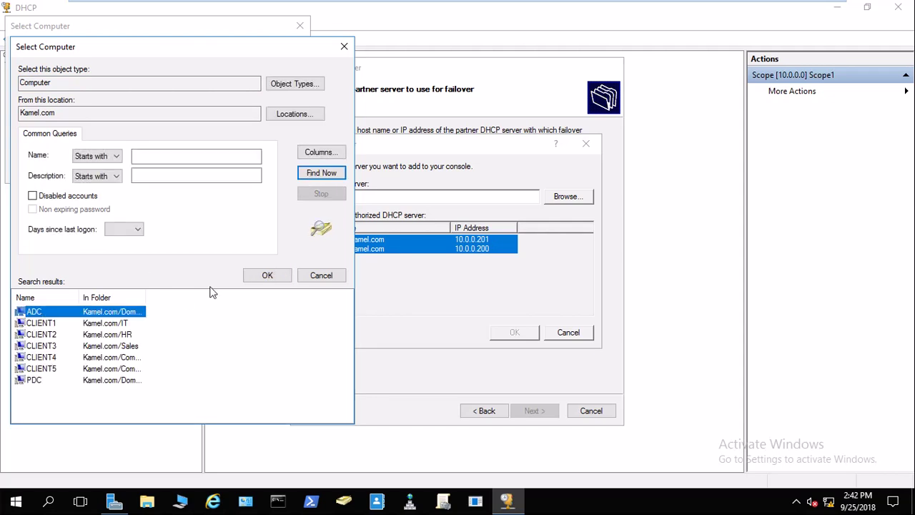
{"action": "left_click", "coordinate": [321, 275]}
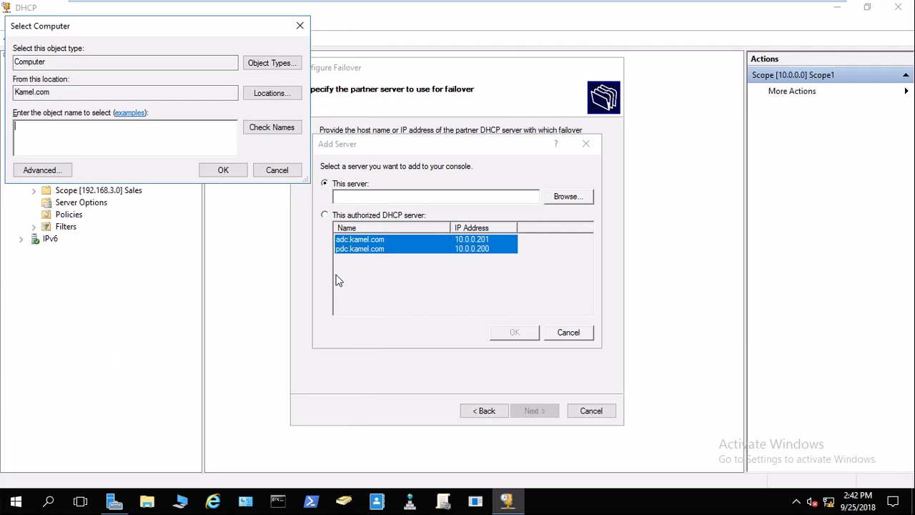
{"action": "left_click", "coordinate": [299, 25]}
Choose authorized DHCP server adc.kamel.com (10.0.0.201) as the server to add.
{"action": "left_click", "coordinate": [341, 215]}
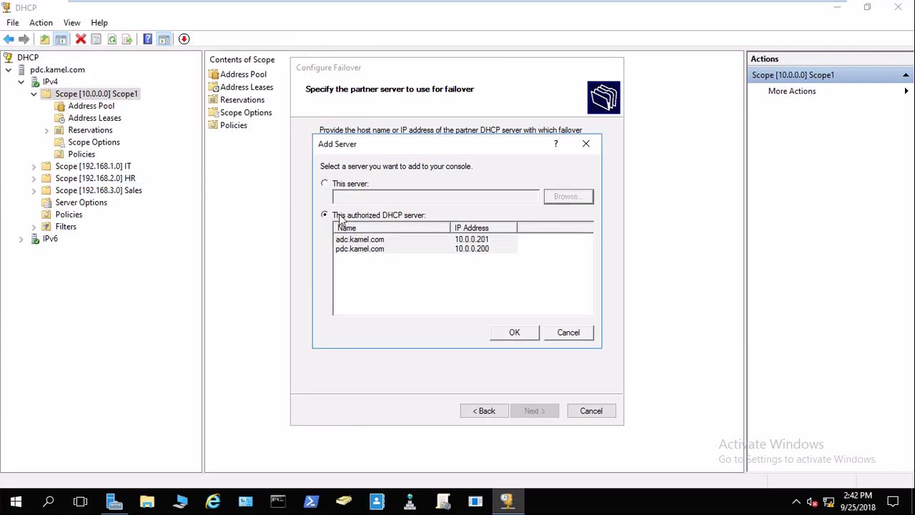
{"action": "left_click", "coordinate": [356, 243]}
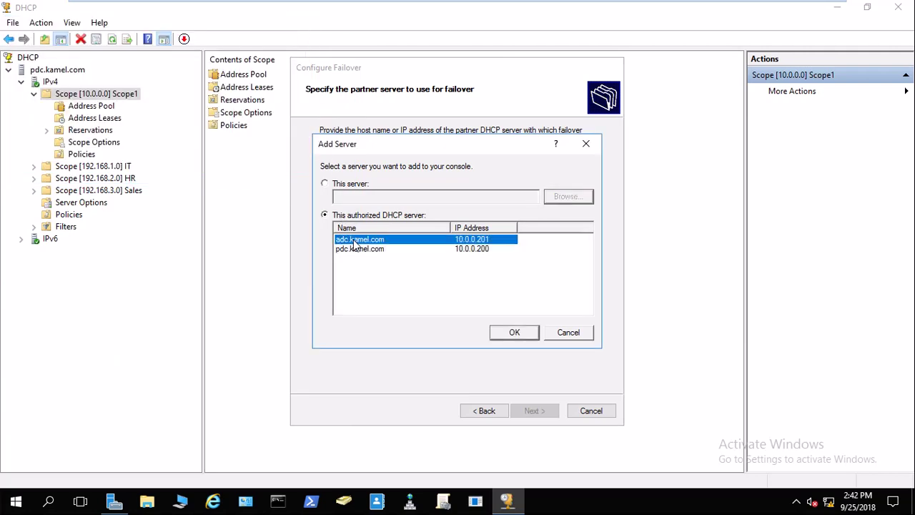
{"action": "left_click", "coordinate": [513, 334]}
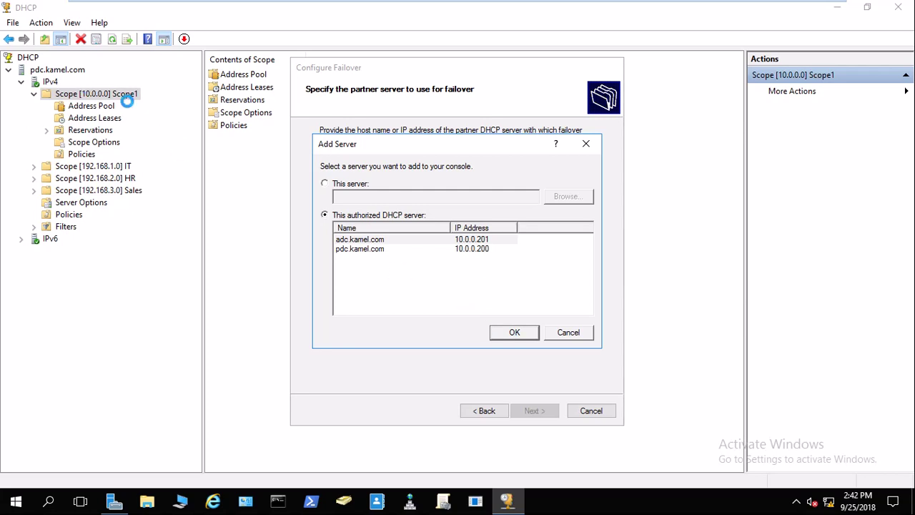
Confirm adc.kamel.com's IPv4 node has no scopes, then advance the PDC wizard to new relationship pdc.kamel.com-adc.
{"action": "mouse_move", "coordinate": [403, 2]}
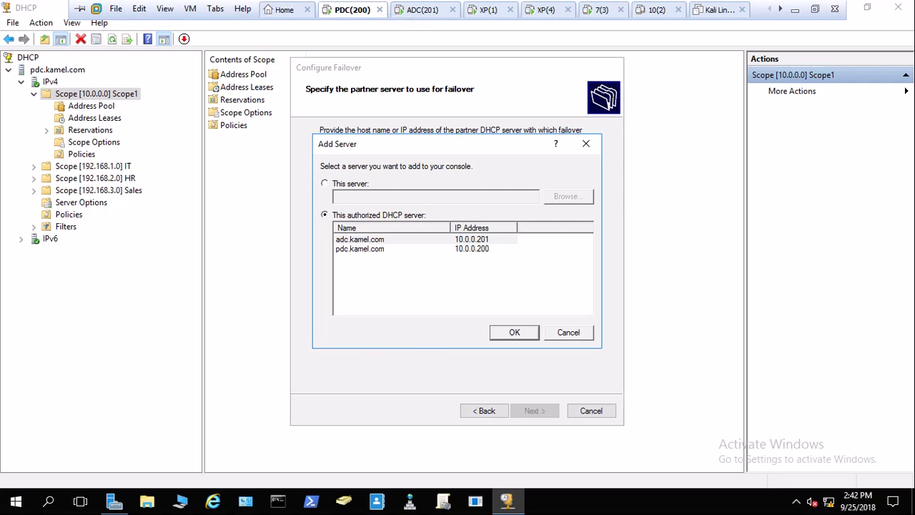
{"action": "left_click", "coordinate": [423, 10]}
{"action": "left_click", "coordinate": [394, 54]}
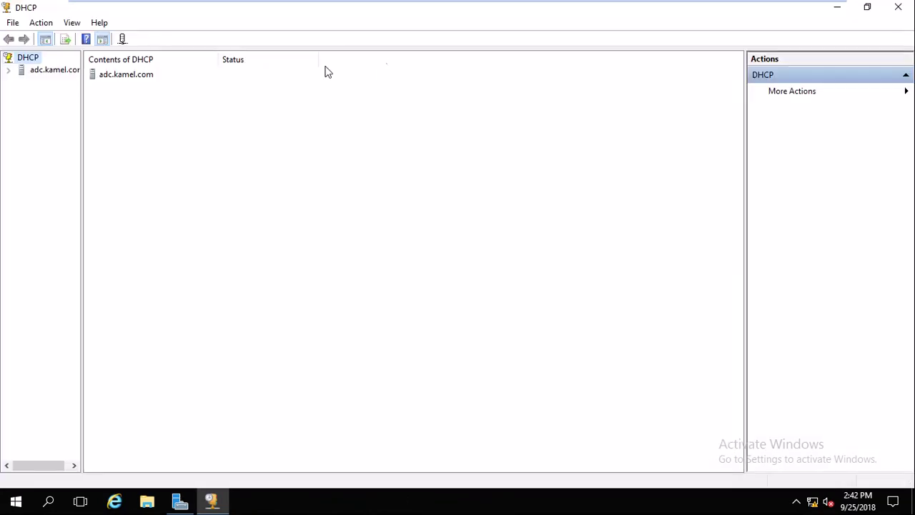
{"action": "left_click", "coordinate": [10, 70]}
{"action": "left_click", "coordinate": [20, 81]}
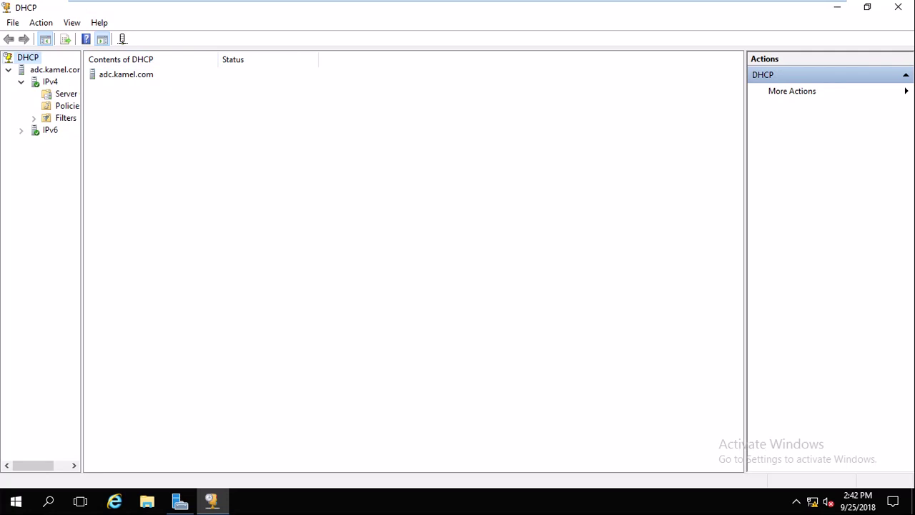
{"action": "left_click", "coordinate": [352, 10]}
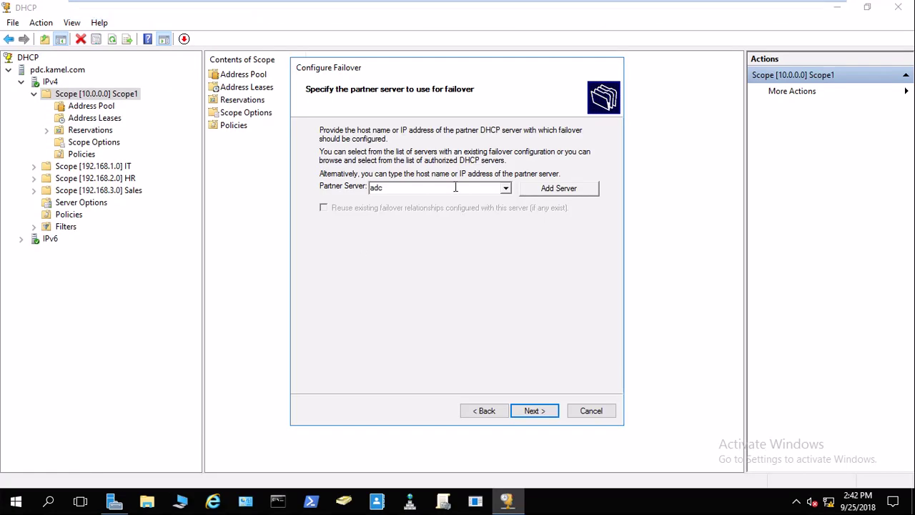
{"action": "left_click", "coordinate": [533, 411]}
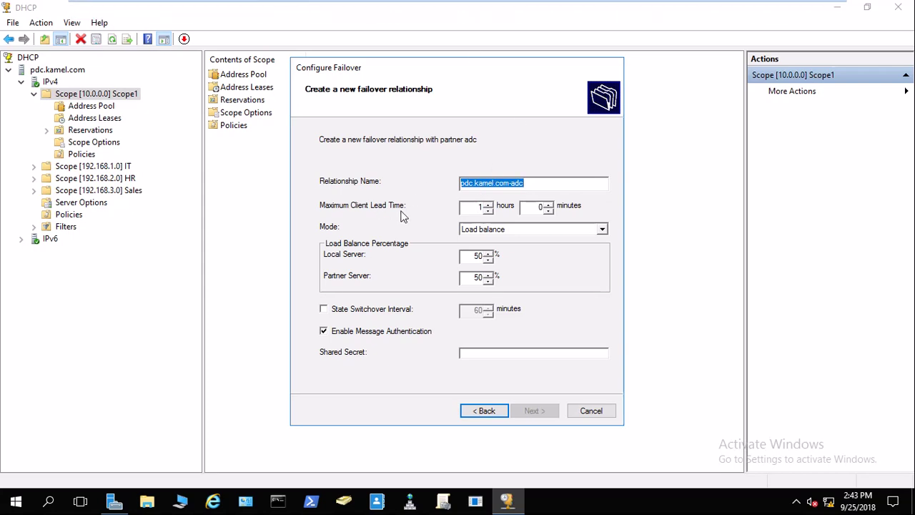
Review the relationship's lead time and keep Load balance as the failover mode.
{"action": "mouse_move", "coordinate": [429, 4]}
{"action": "double_click", "coordinate": [479, 208]}
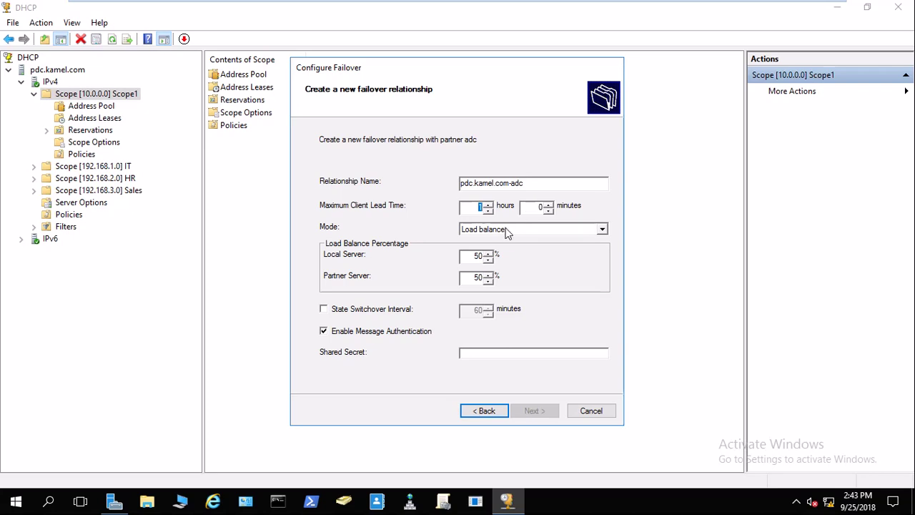
{"action": "left_click", "coordinate": [506, 231]}
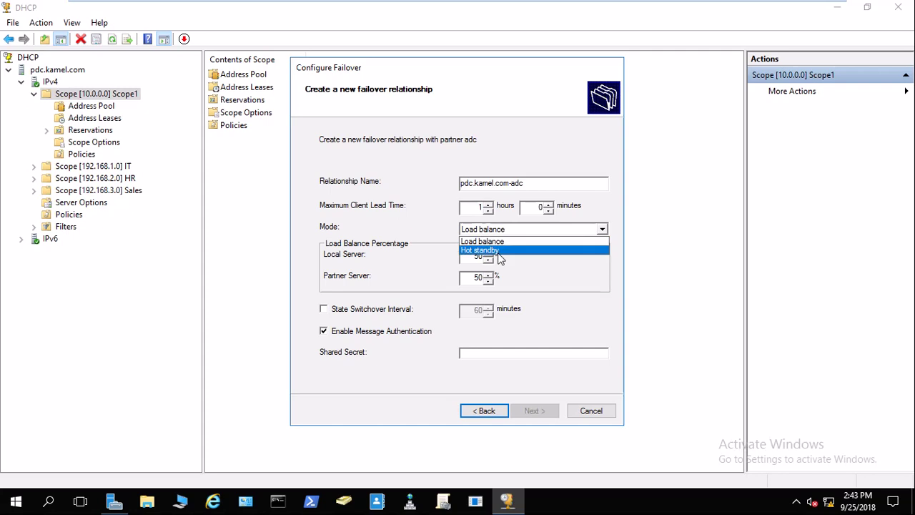
{"action": "left_click", "coordinate": [619, 208]}
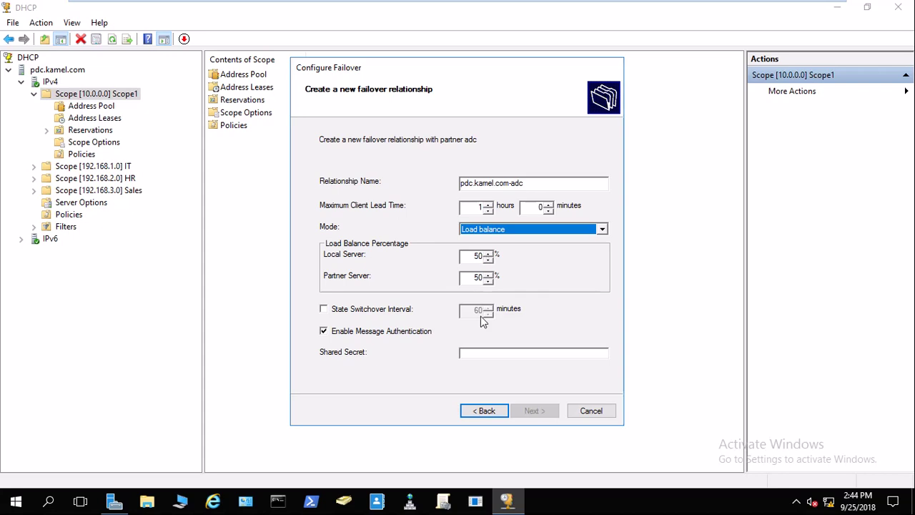
Enable the State Switchover Interval, leaving it at 60 minutes.
{"action": "mouse_move", "coordinate": [472, 4]}
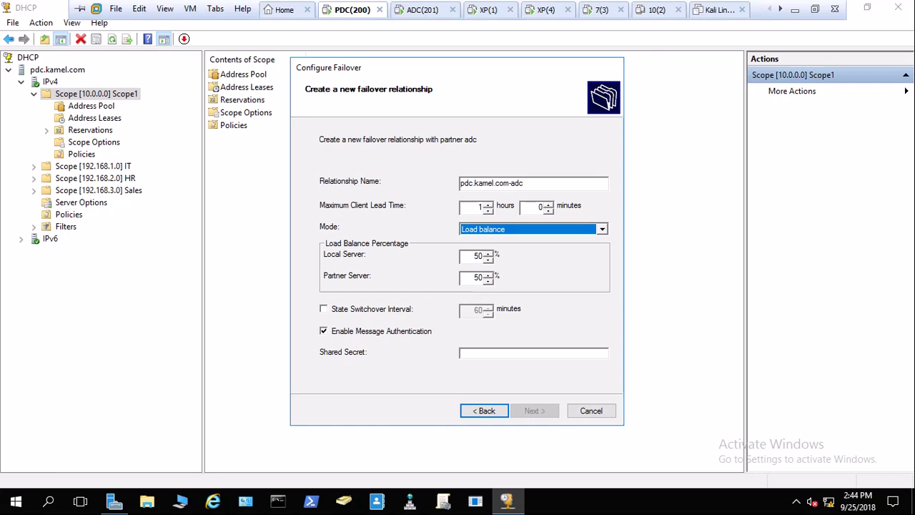
{"action": "left_click", "coordinate": [420, 13]}
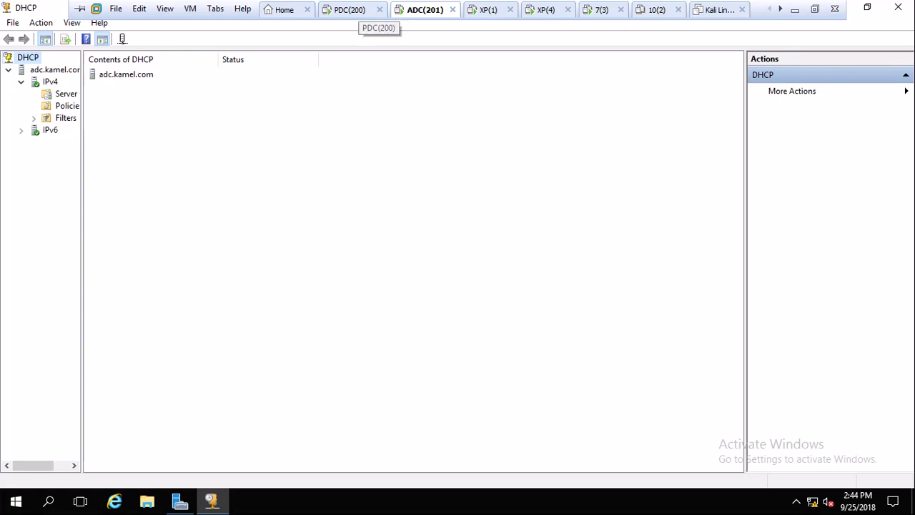
{"action": "left_click", "coordinate": [350, 9]}
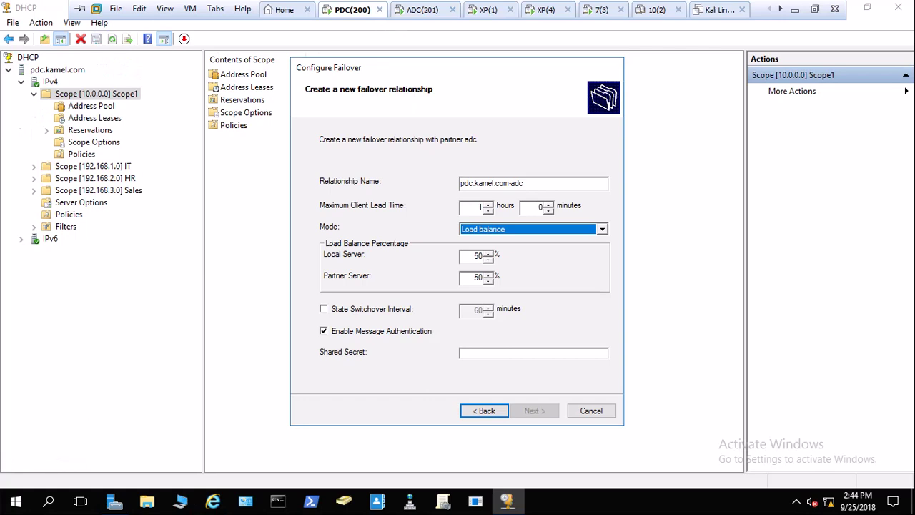
{"action": "left_click", "coordinate": [336, 315]}
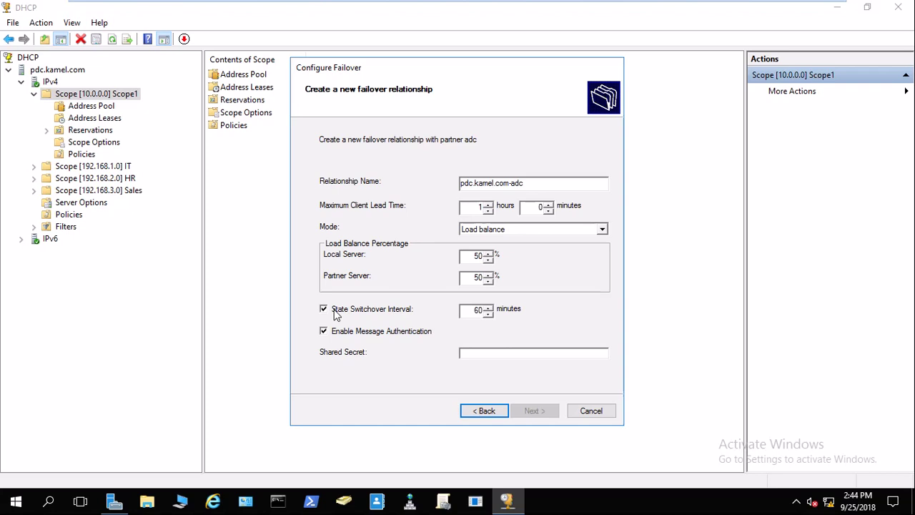
{"action": "mouse_move", "coordinate": [384, 11]}
{"action": "mouse_move", "coordinate": [412, 16]}
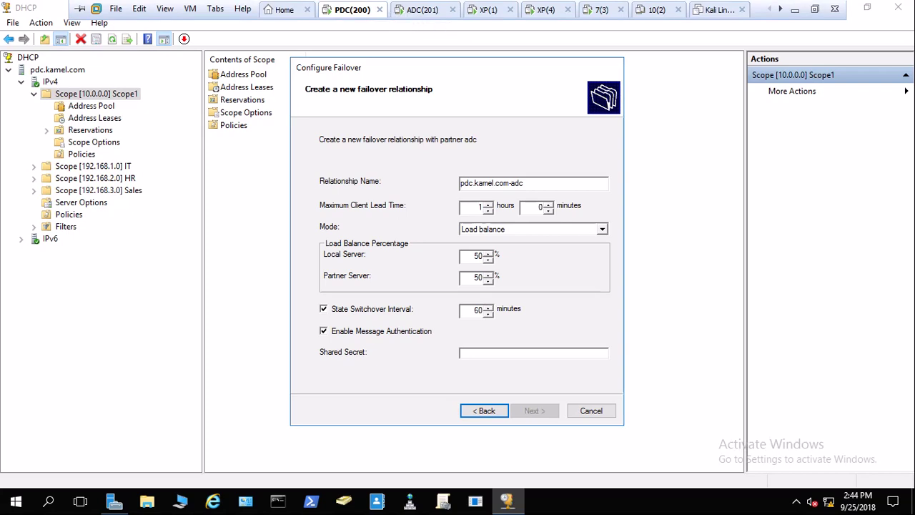
{"action": "left_click", "coordinate": [404, 11]}
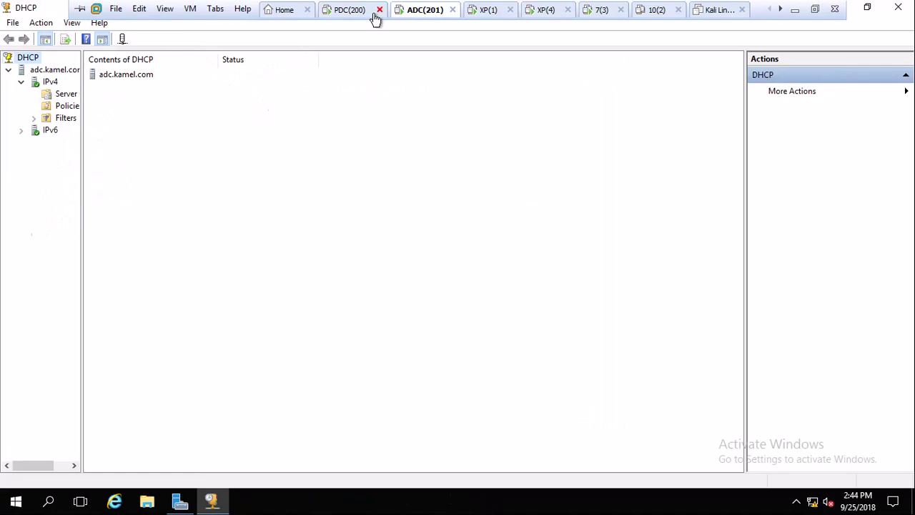
{"action": "left_click", "coordinate": [365, 13]}
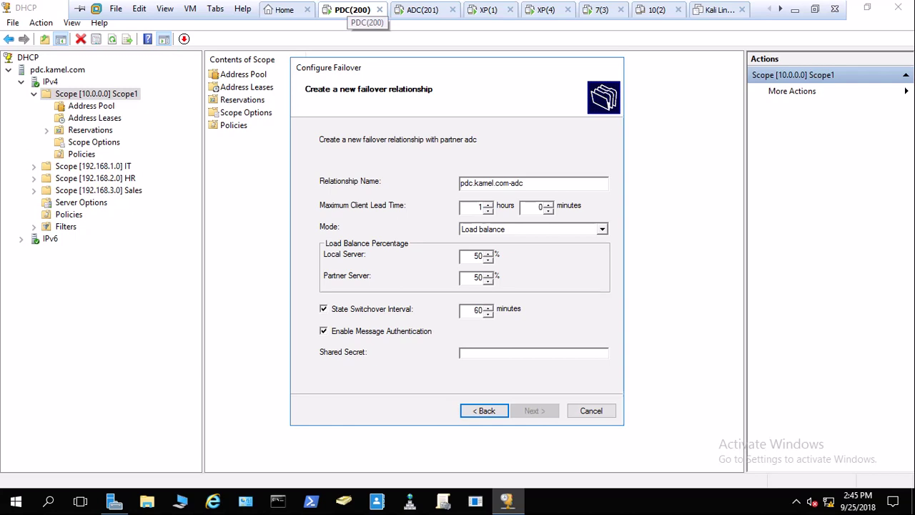
{"action": "left_click", "coordinate": [415, 11]}
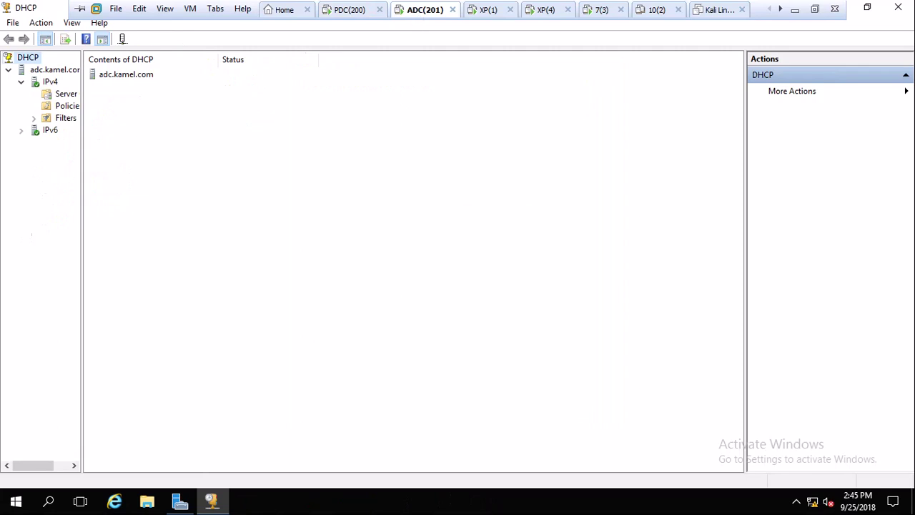
{"action": "left_click", "coordinate": [349, 9]}
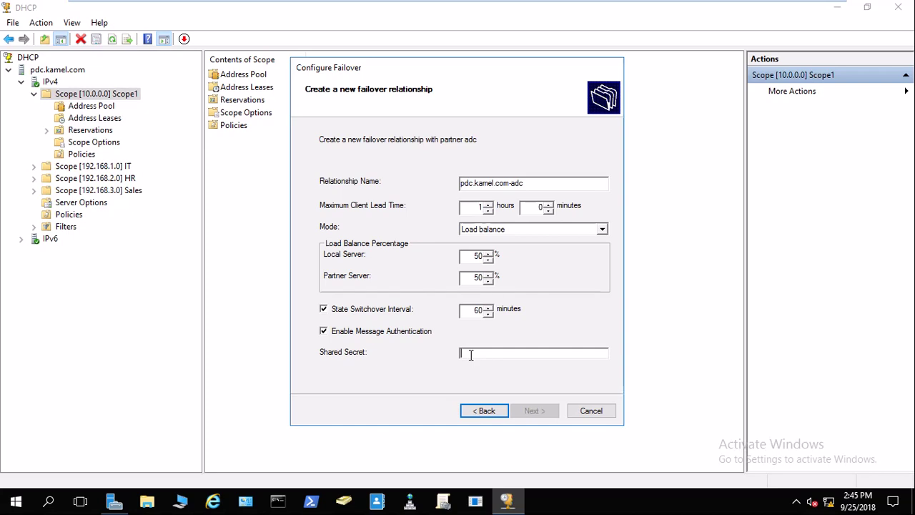
{"action": "mouse_move", "coordinate": [422, 9]}
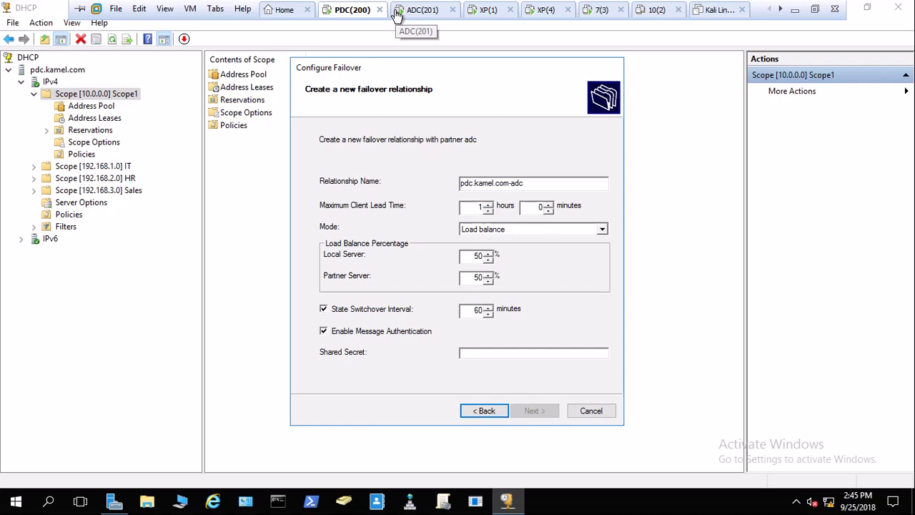
{"action": "left_click", "coordinate": [485, 355]}
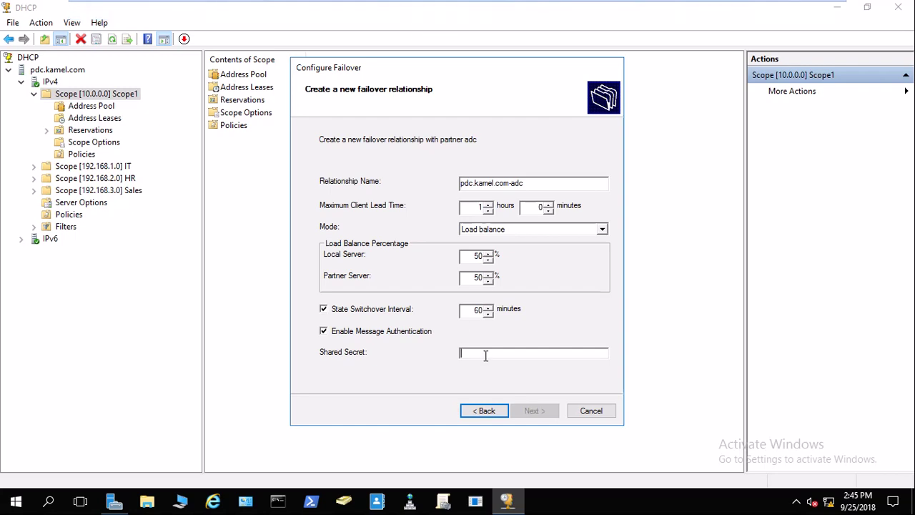
Enter the failover shared secret, finish the wizard, and close the successful progress log.
{"action": "mouse_move", "coordinate": [379, 7]}
{"action": "type", "text": "Pa$$w0rd"}
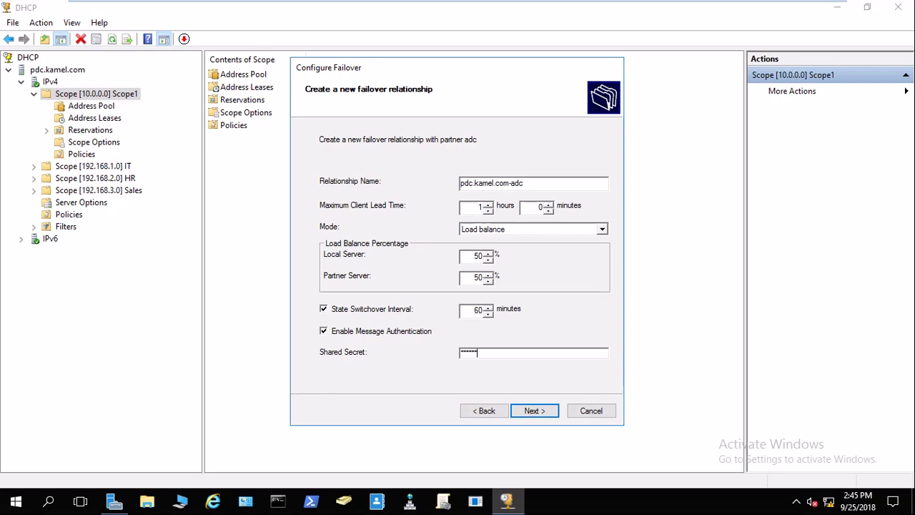
{"action": "left_click", "coordinate": [535, 413]}
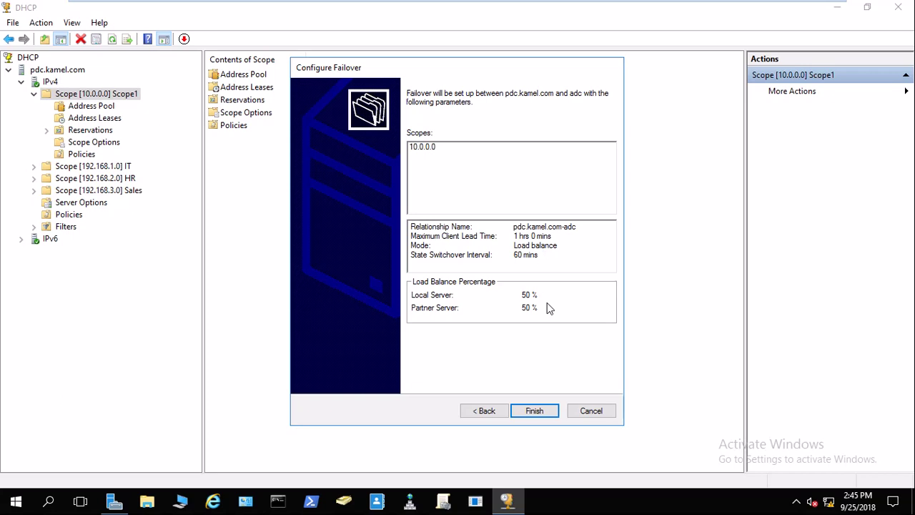
{"action": "left_click", "coordinate": [539, 409]}
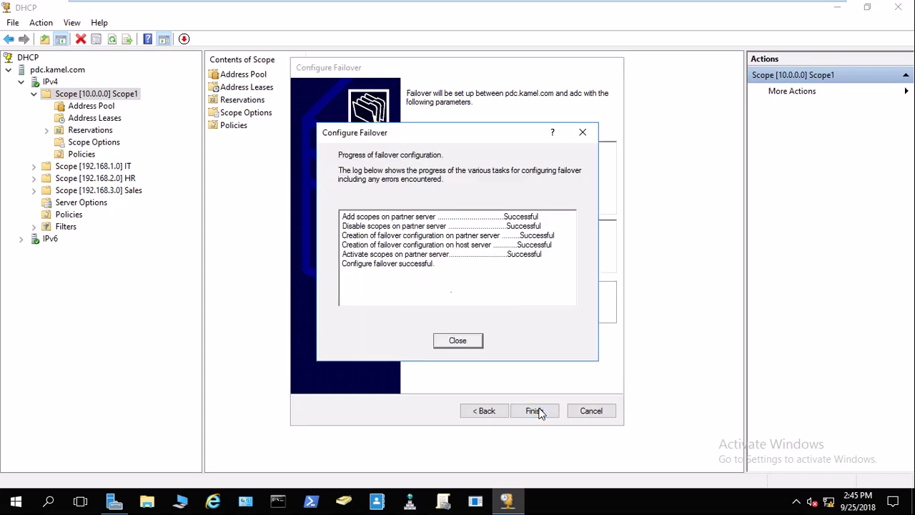
{"action": "mouse_move", "coordinate": [326, 10]}
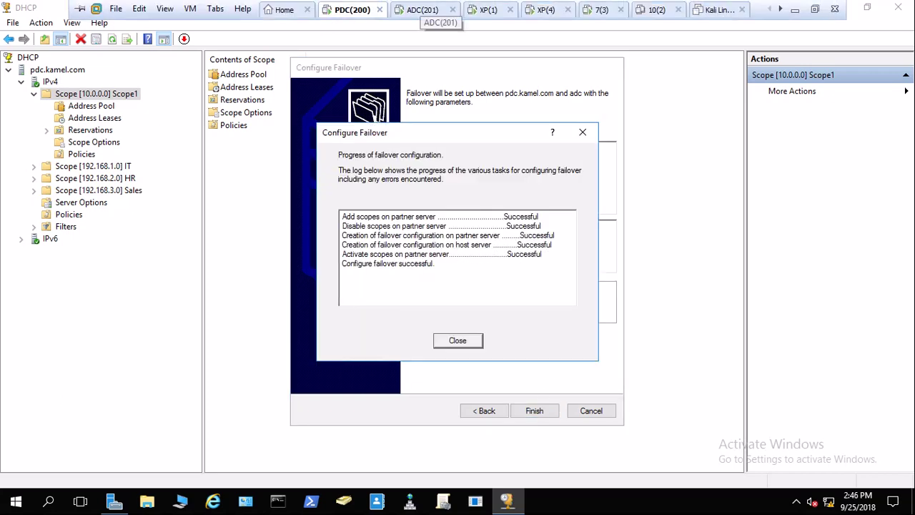
{"action": "left_click", "coordinate": [461, 341]}
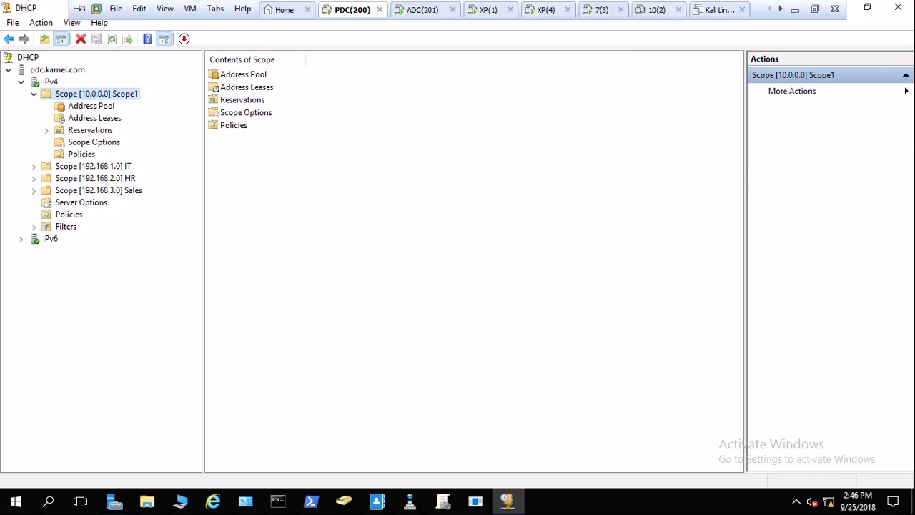
On ADC, relaunch the DHCP console maximized and expand adc.kamel.com > IPv4.
{"action": "left_click", "coordinate": [425, 9]}
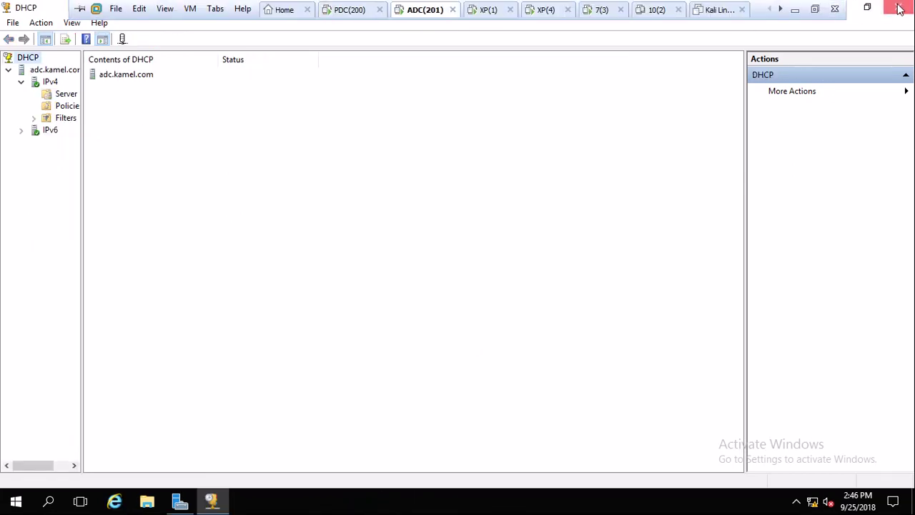
{"action": "left_click", "coordinate": [898, 8]}
{"action": "left_click", "coordinate": [817, 36]}
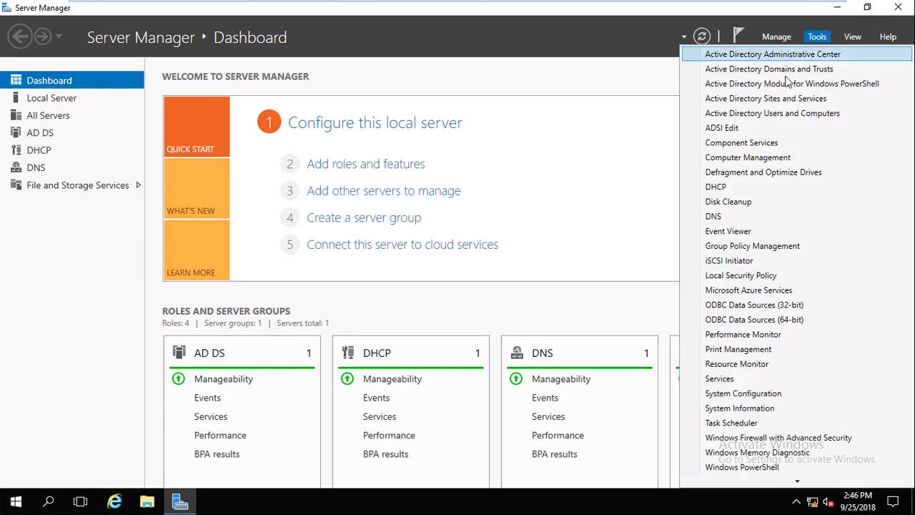
{"action": "left_click", "coordinate": [733, 192]}
{"action": "mouse_move", "coordinate": [461, 4]}
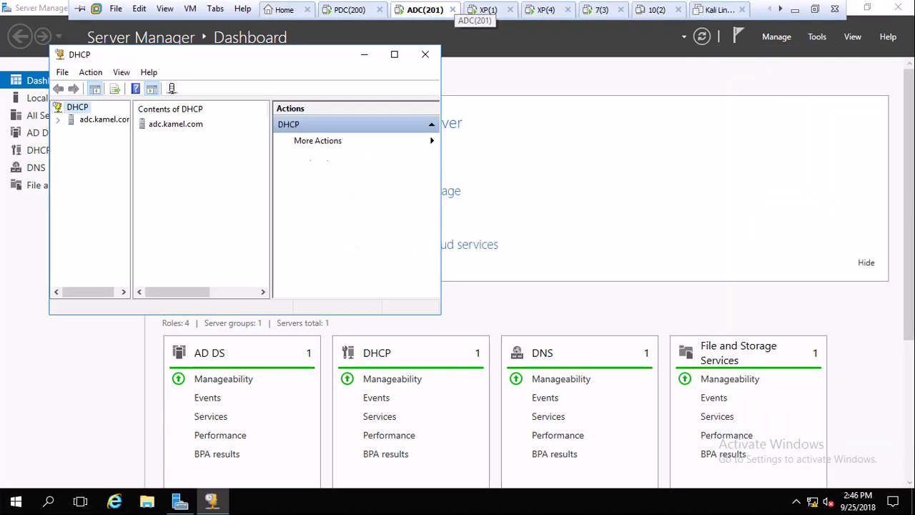
{"action": "left_click", "coordinate": [395, 57]}
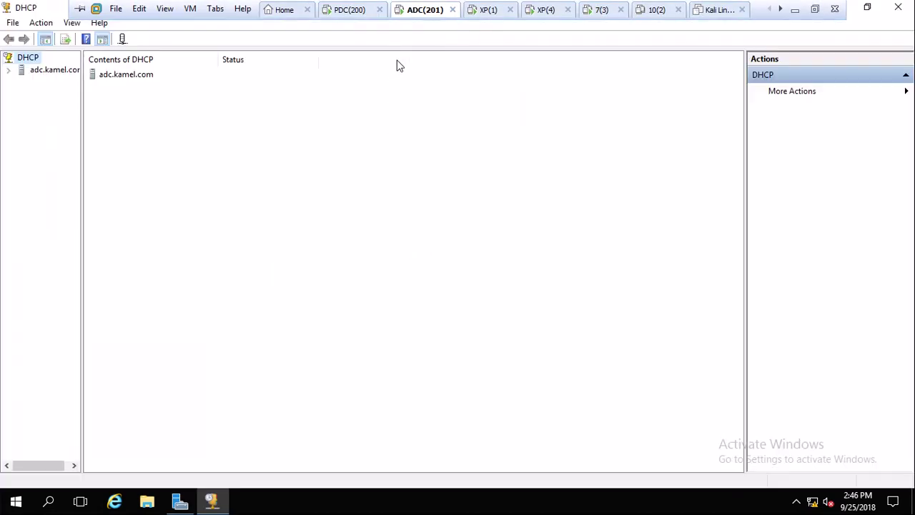
{"action": "left_click", "coordinate": [45, 71]}
{"action": "left_click", "coordinate": [19, 81]}
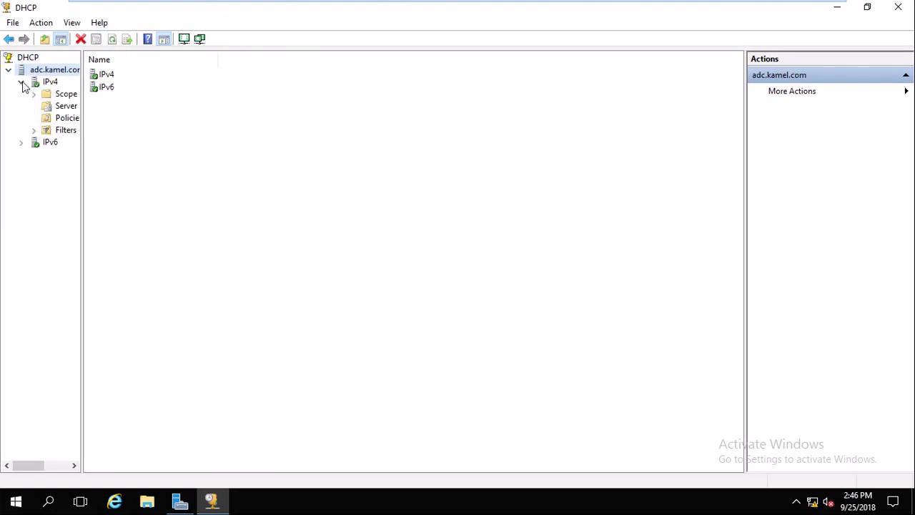
Expand Scope [10.0.0.0] Scope1 and check its Address Pool, Leases, Reservations and Scope Options.
{"action": "left_click_drag", "start_coordinate": [82, 107], "coordinate": [224, 110]}
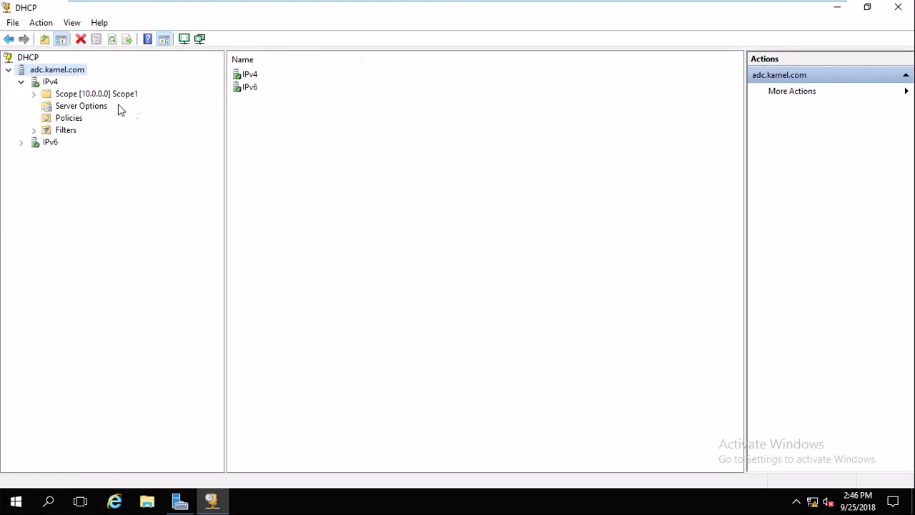
{"action": "left_click", "coordinate": [103, 96]}
{"action": "double_click", "coordinate": [102, 97]}
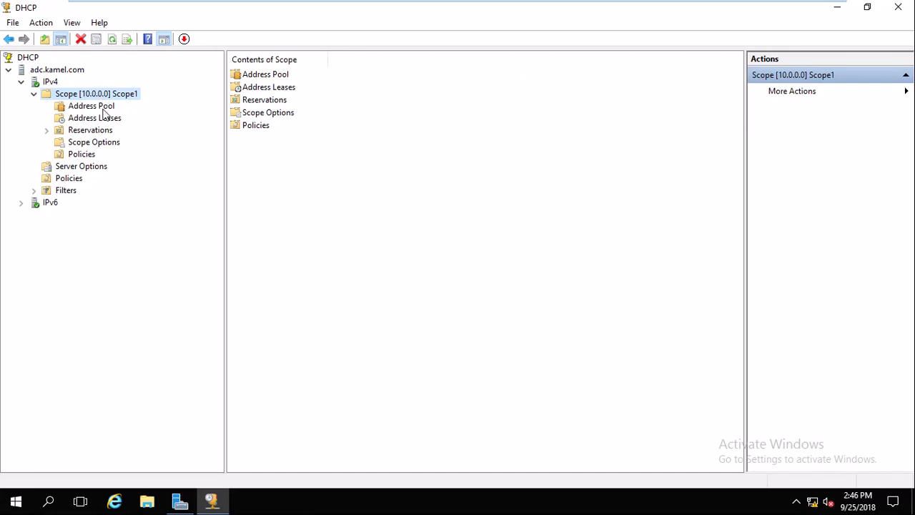
{"action": "left_click", "coordinate": [105, 108]}
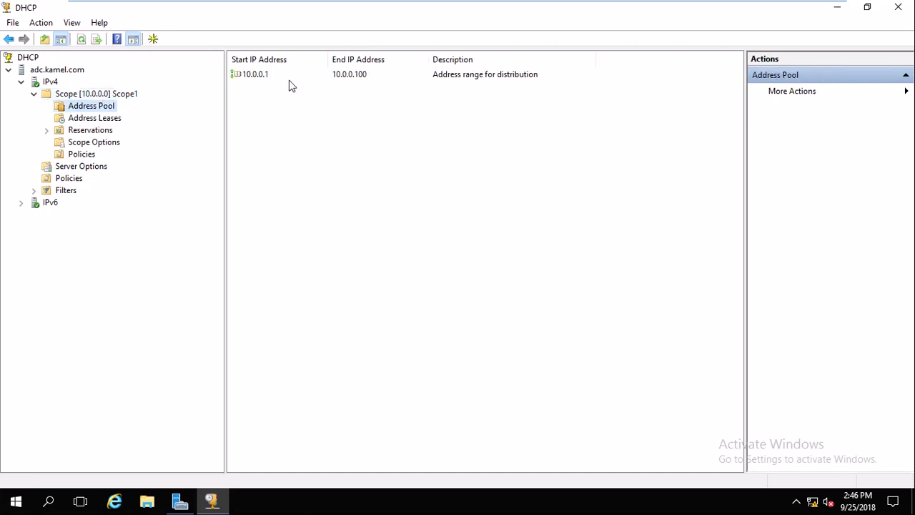
{"action": "left_click", "coordinate": [105, 120]}
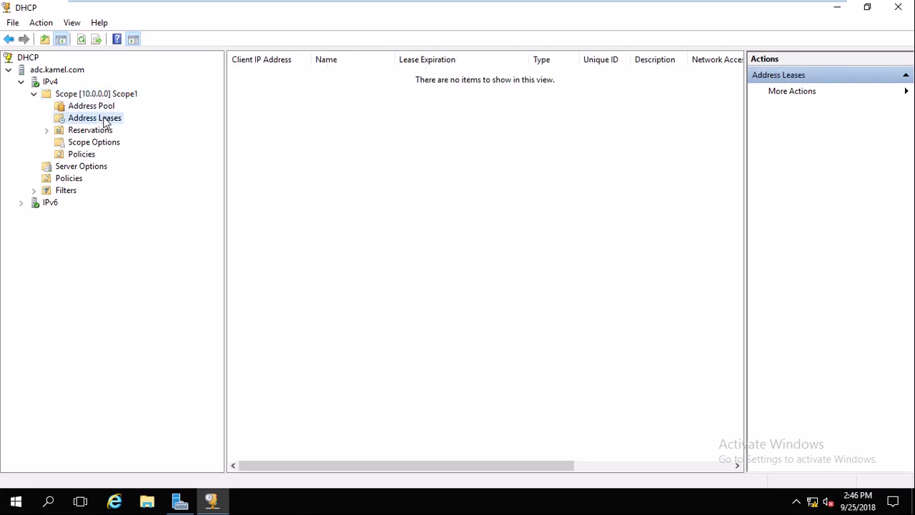
{"action": "left_click", "coordinate": [104, 133]}
{"action": "left_click", "coordinate": [91, 143]}
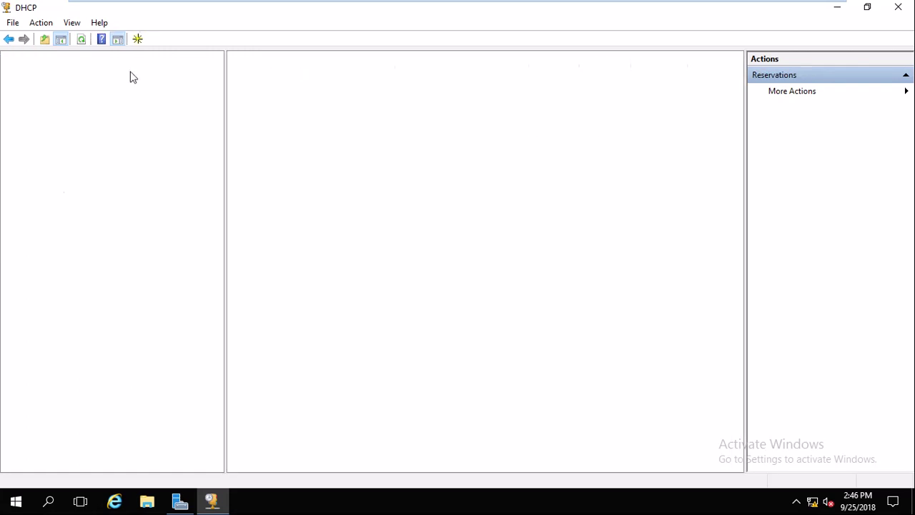
{"action": "mouse_move", "coordinate": [458, 1]}
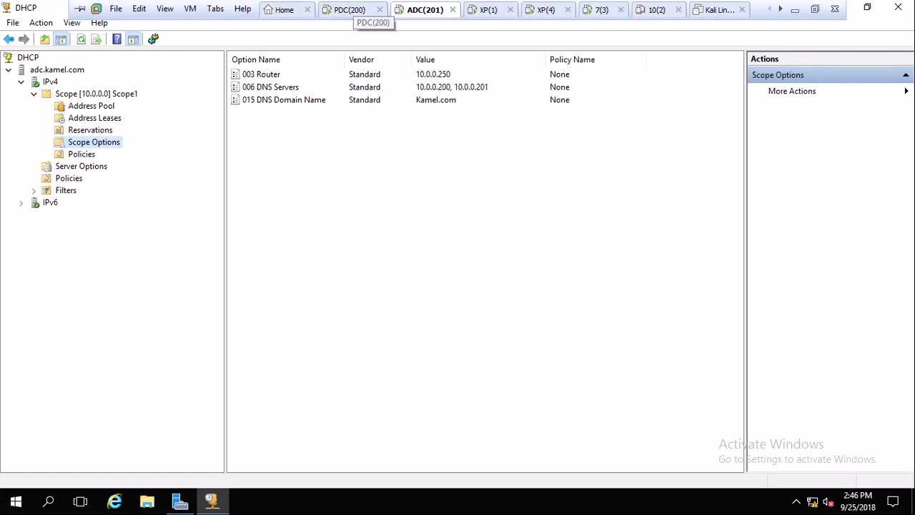
Create a new reservation for 10.0.0.50 under Scope1's Reservations on adc.kamel.com.
{"action": "left_click", "coordinate": [100, 131]}
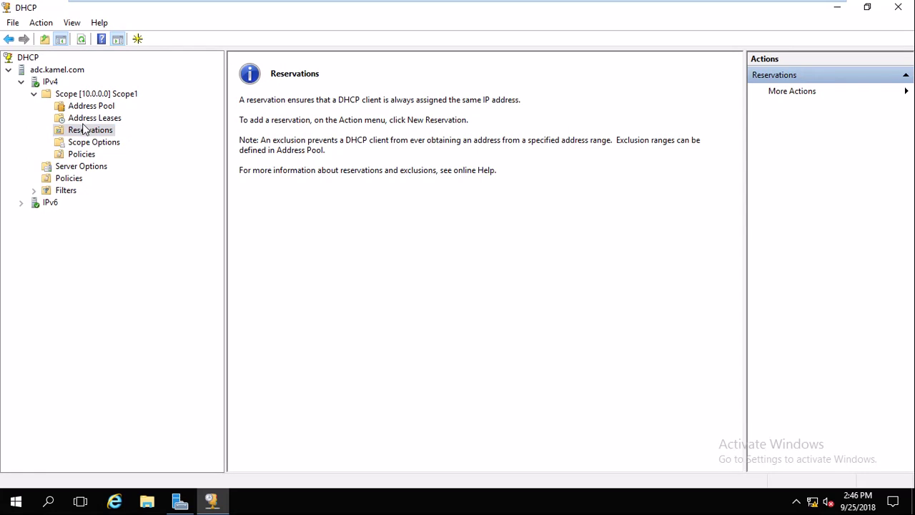
{"action": "right_click", "coordinate": [89, 131]}
{"action": "left_click", "coordinate": [130, 138]}
{"action": "left_click", "coordinate": [140, 127]}
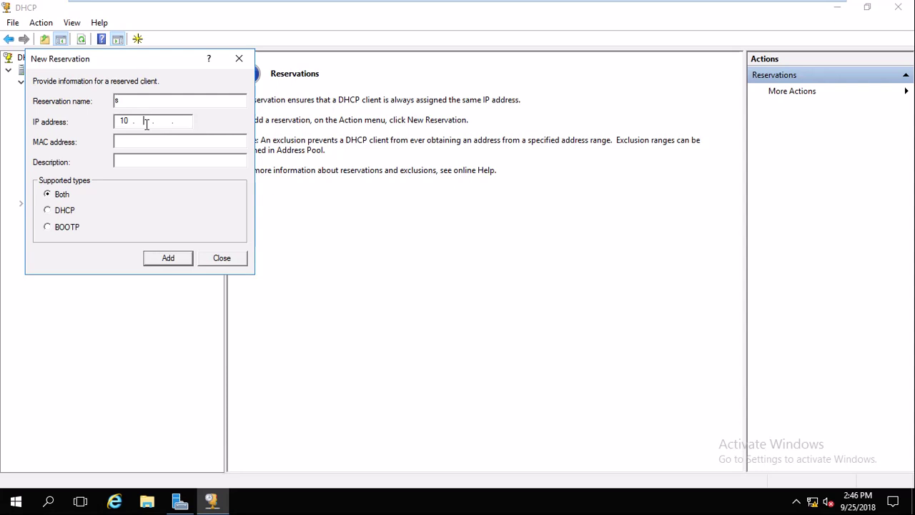
{"action": "type", "text": "0."}
{"action": "type", "text": "23"}
{"action": "left_click", "coordinate": [168, 258]}
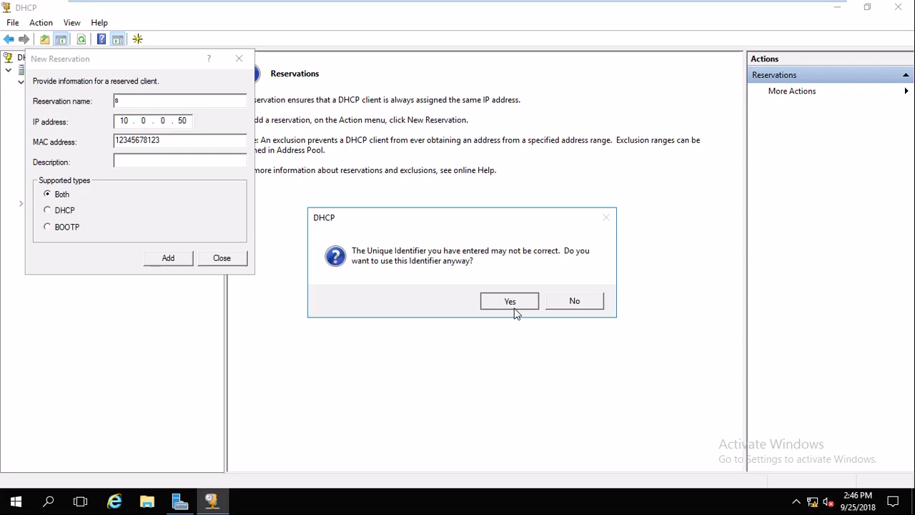
{"action": "left_click", "coordinate": [510, 301]}
{"action": "left_click", "coordinate": [235, 260]}
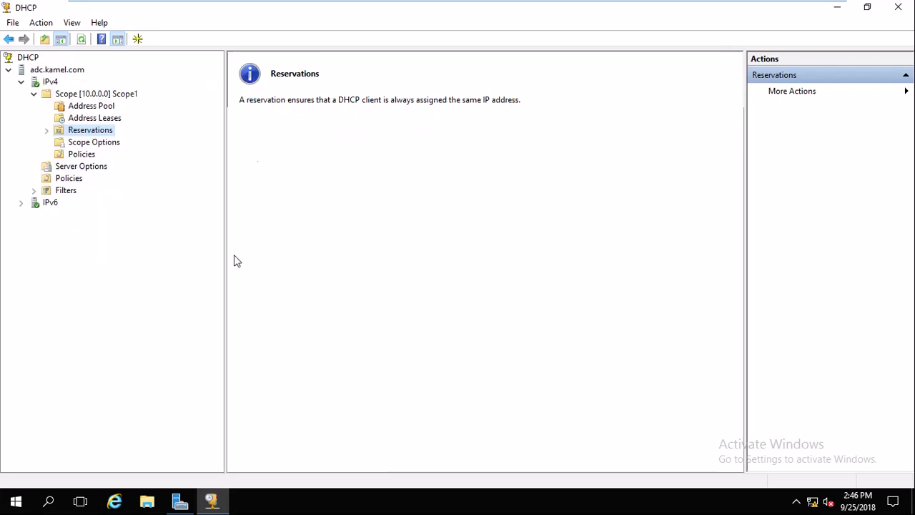
Expand Reservations to view the [10.0.0.50] s entry, then switch to the PDC VM.
{"action": "double_click", "coordinate": [86, 131]}
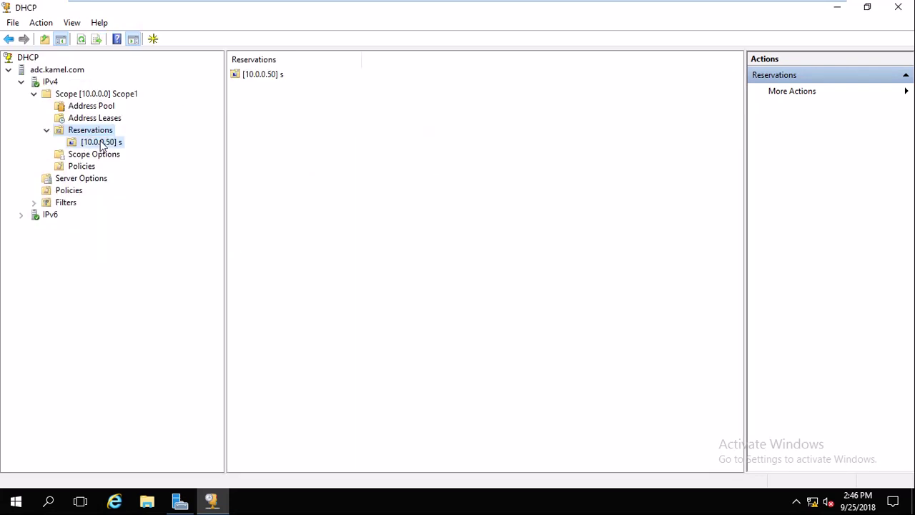
{"action": "left_click", "coordinate": [101, 141]}
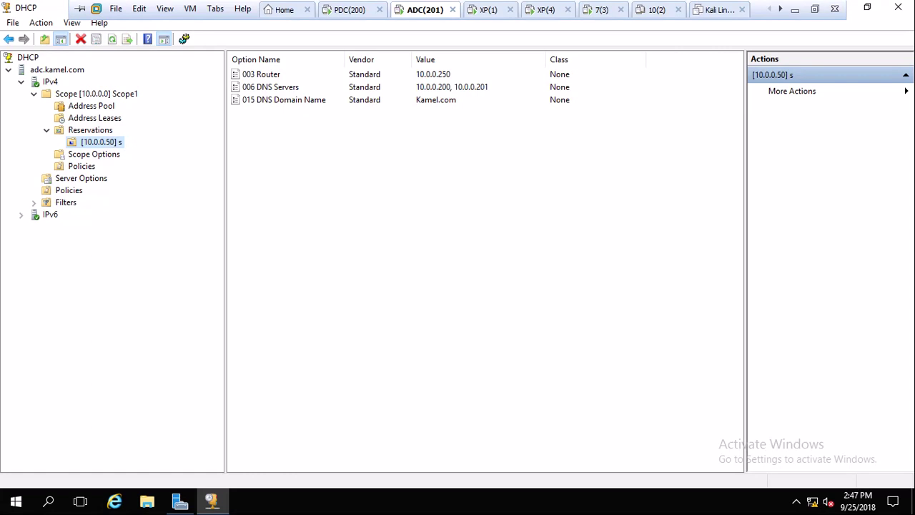
{"action": "left_click", "coordinate": [349, 10]}
Refresh Scope1's address lease list on pdc.kamel.com.
{"action": "left_click", "coordinate": [90, 118]}
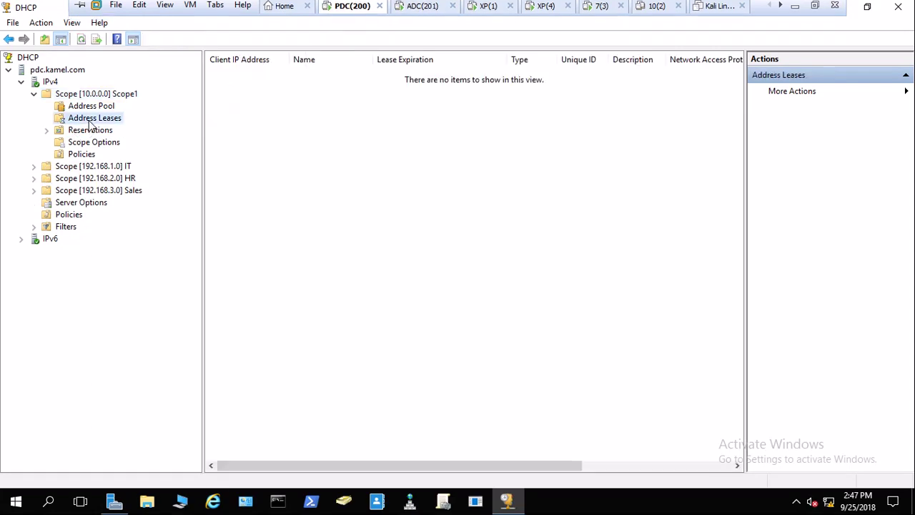
{"action": "right_click", "coordinate": [322, 179]}
{"action": "left_click", "coordinate": [357, 187]}
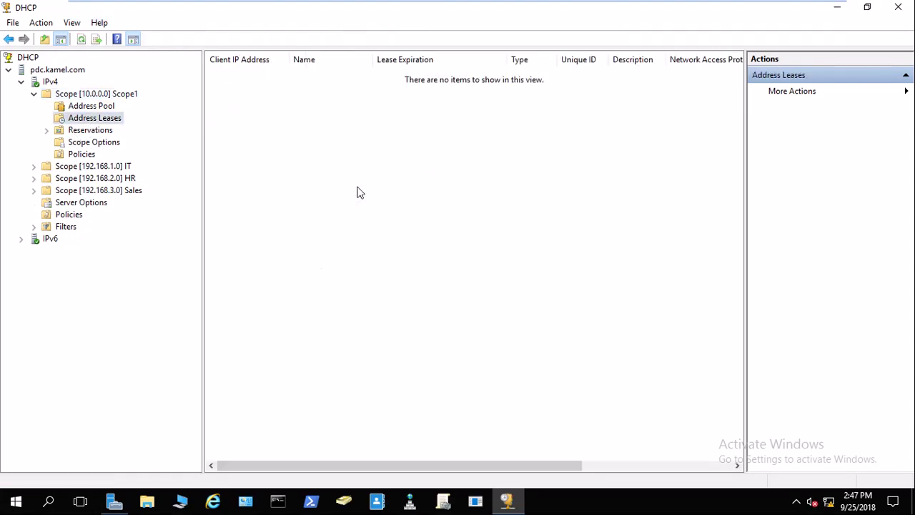
{"action": "left_click", "coordinate": [89, 95]}
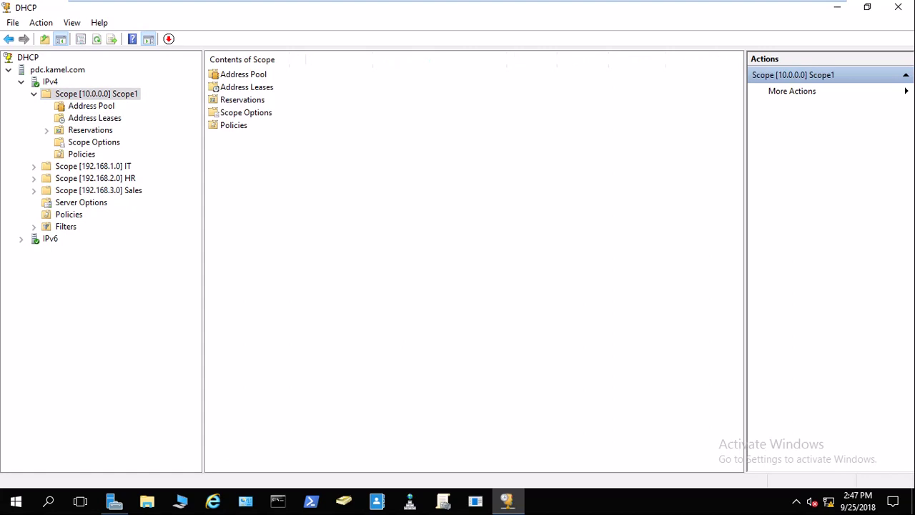
{"action": "left_click", "coordinate": [93, 119]}
{"action": "right_click", "coordinate": [279, 182]}
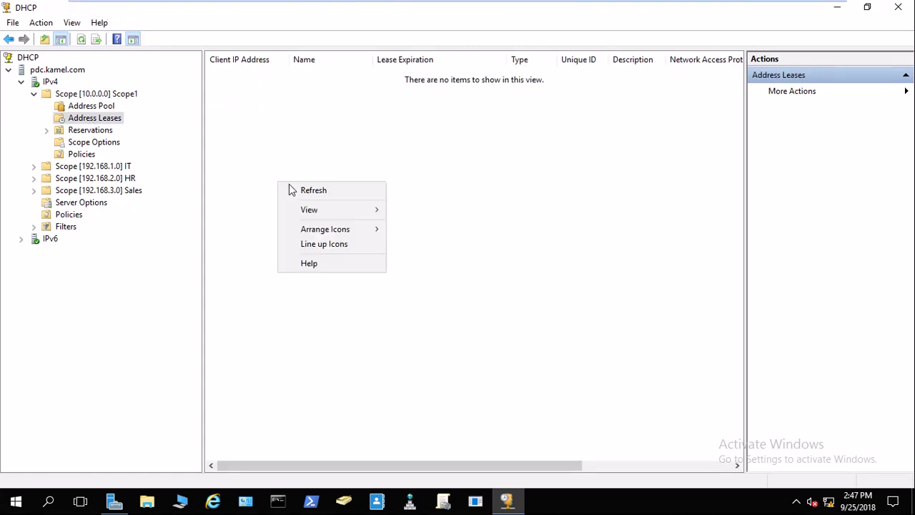
{"action": "left_click", "coordinate": [310, 192]}
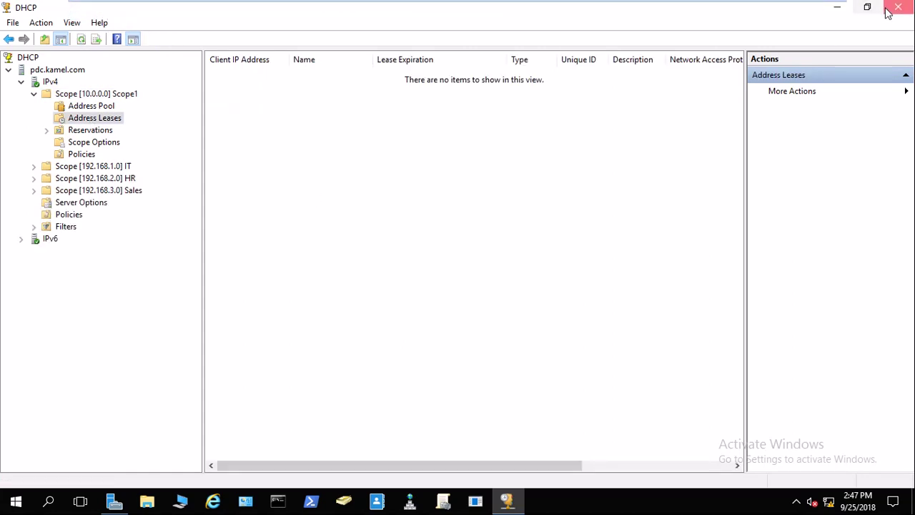
Relaunch the PDC DHCP console maximized and expand pdc.kamel.com > IPv4 > Scope1.
{"action": "left_click", "coordinate": [890, 8]}
{"action": "left_click", "coordinate": [818, 38]}
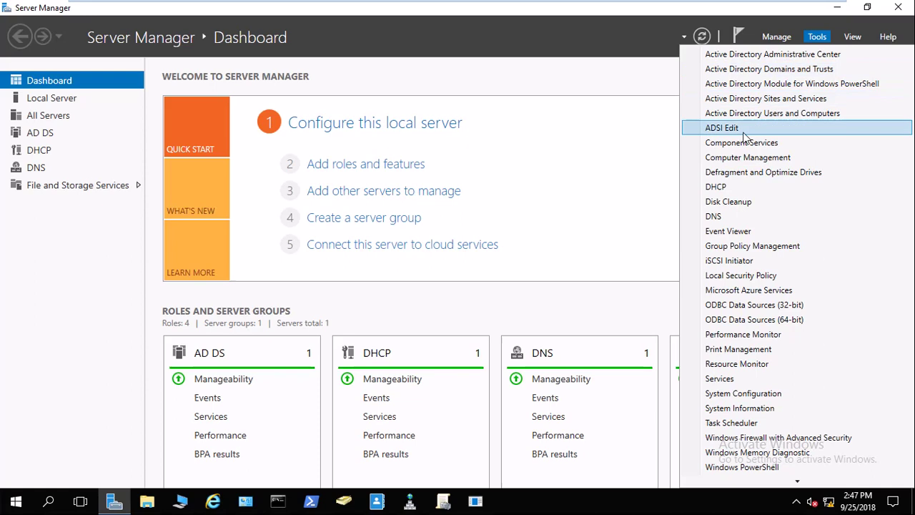
{"action": "left_click", "coordinate": [732, 192]}
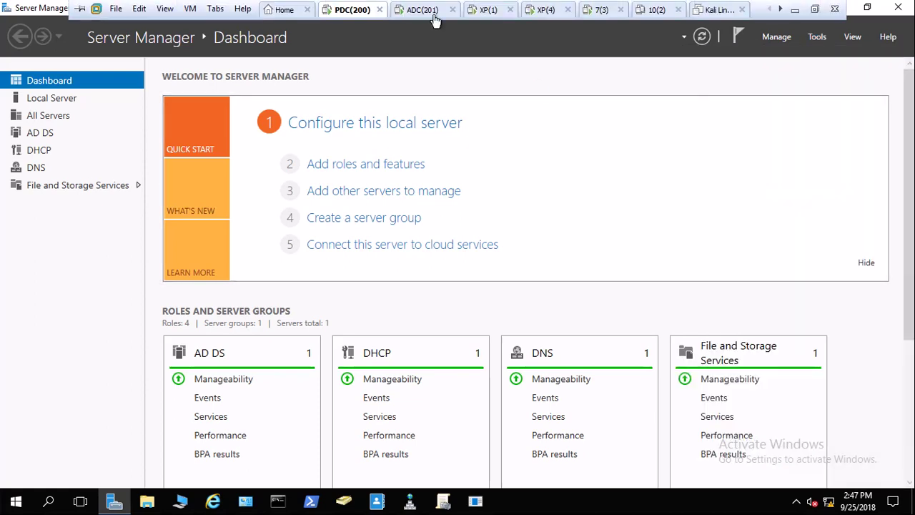
{"action": "left_click", "coordinate": [426, 10]}
{"action": "left_click", "coordinate": [358, 11]}
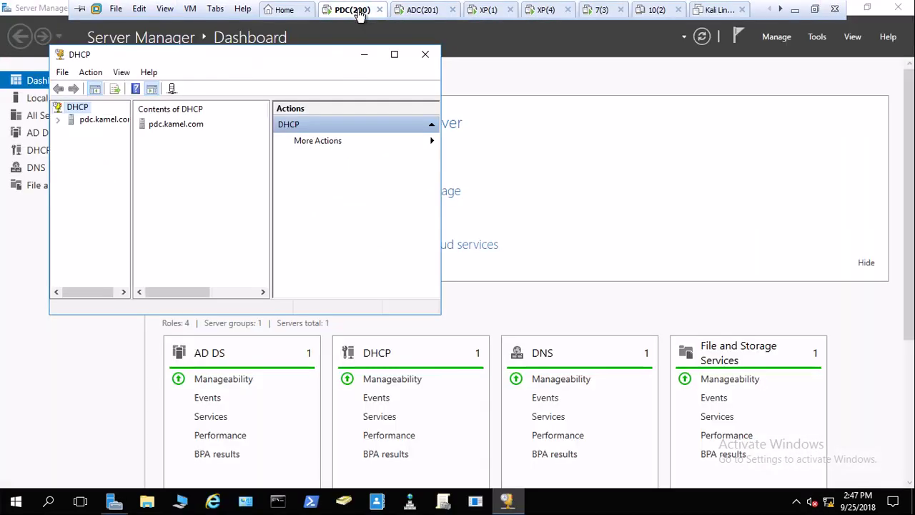
{"action": "left_click", "coordinate": [395, 55]}
{"action": "left_click", "coordinate": [11, 71]}
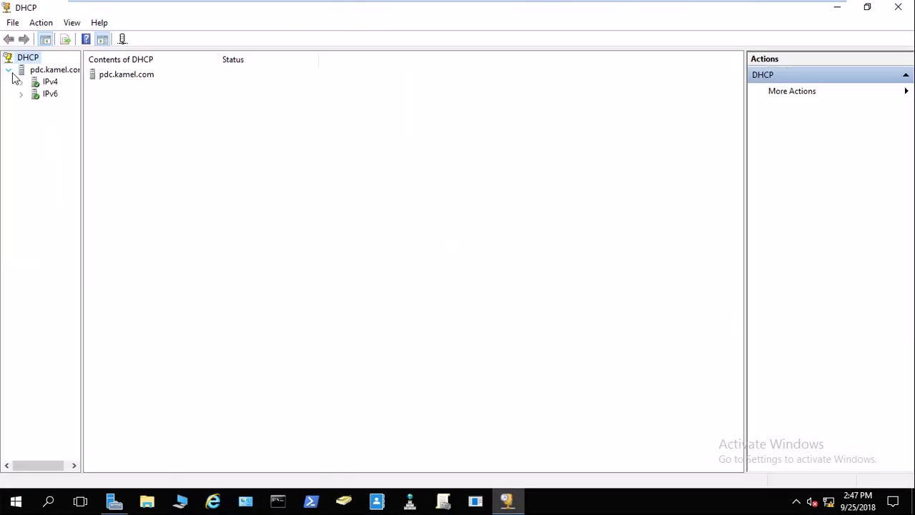
{"action": "left_click", "coordinate": [23, 82]}
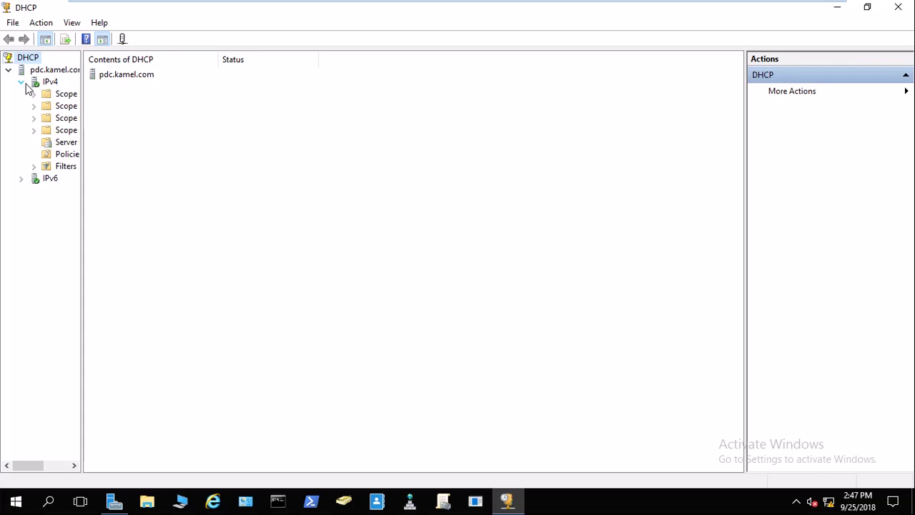
{"action": "left_click_drag", "start_coordinate": [167, 107], "coordinate": [160, 106]}
{"action": "double_click", "coordinate": [78, 101]}
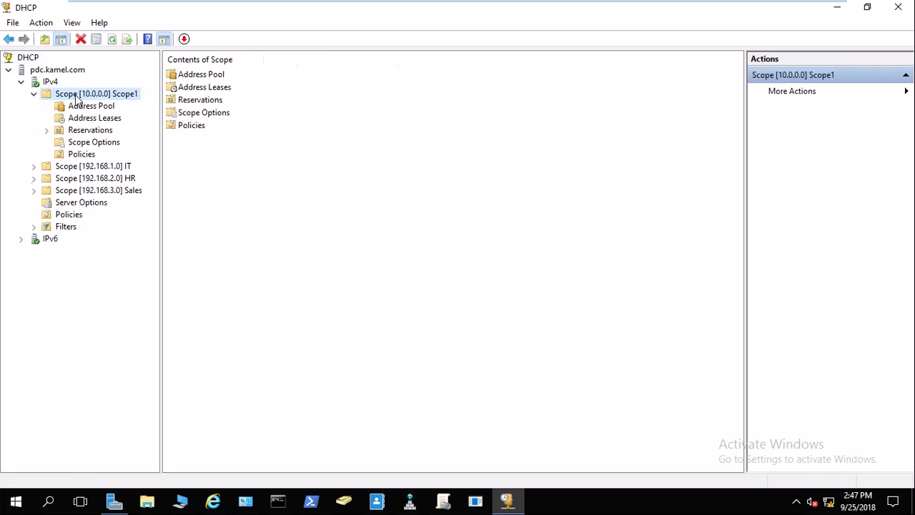
Refresh Scope1's reservations and replicate Scope1 to its failover partner.
{"action": "left_click", "coordinate": [89, 130]}
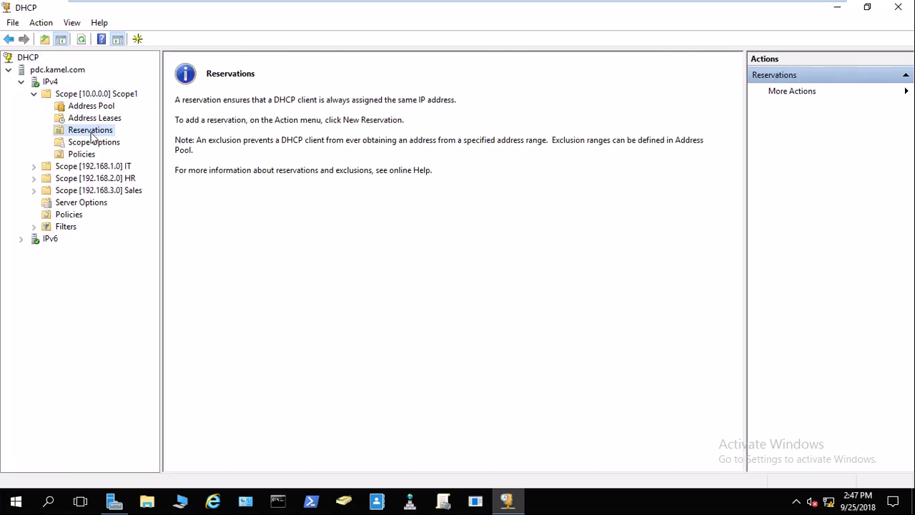
{"action": "left_click", "coordinate": [41, 23]}
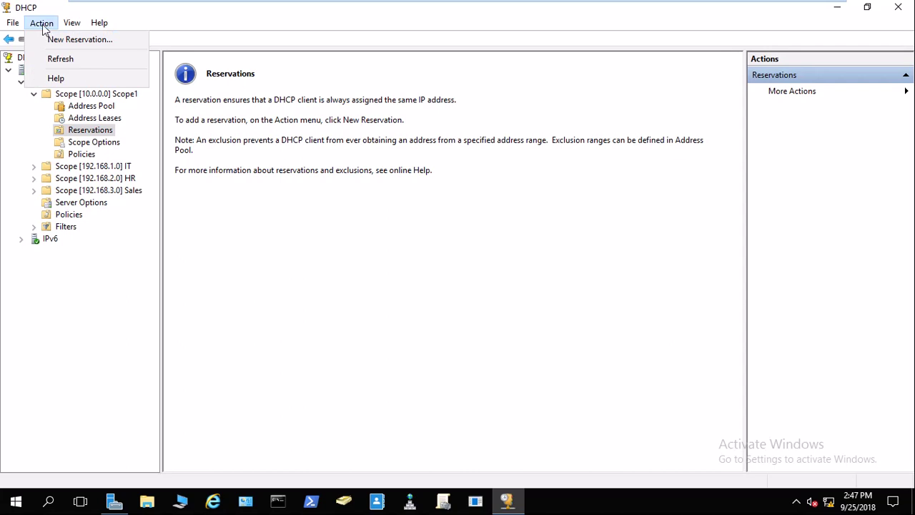
{"action": "left_click", "coordinate": [61, 63]}
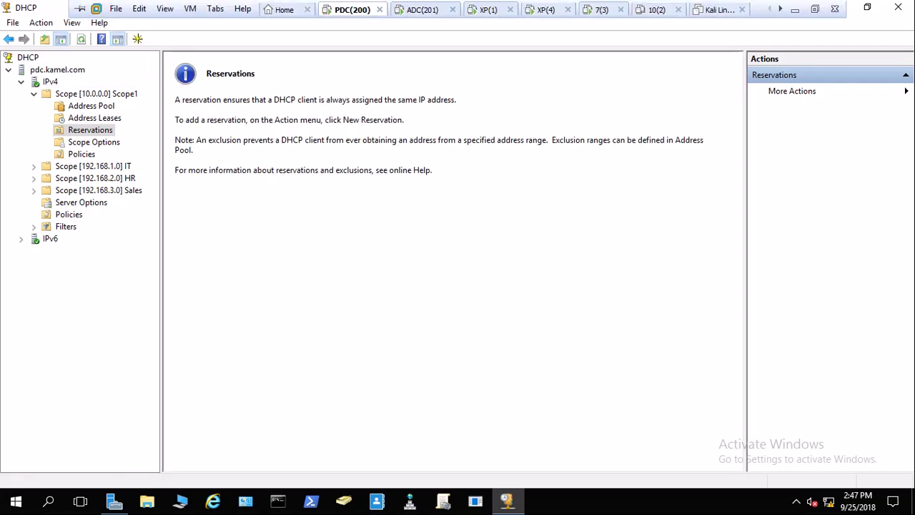
{"action": "left_click", "coordinate": [422, 5]}
{"action": "left_click", "coordinate": [354, 9]}
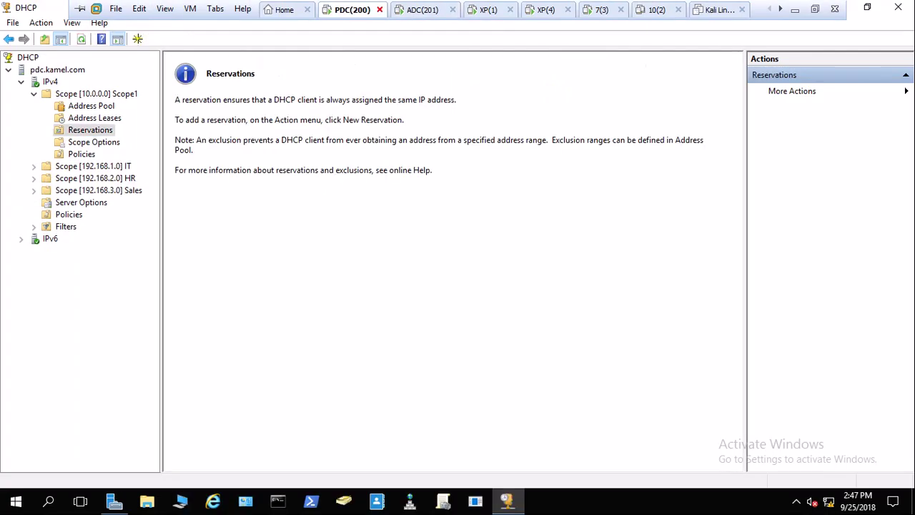
{"action": "right_click", "coordinate": [69, 98]}
{"action": "left_click", "coordinate": [122, 138]}
{"action": "left_click", "coordinate": [458, 319]}
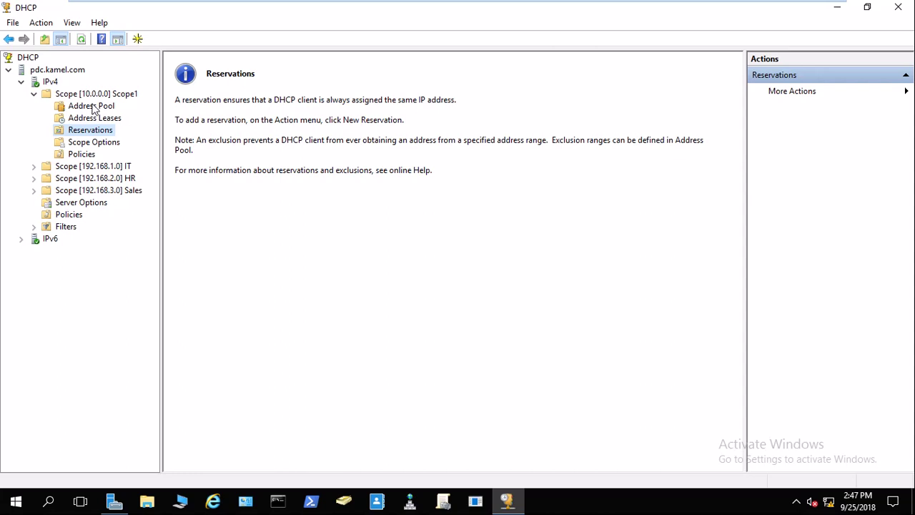
Refresh the reservations view and confirm the address lease list is still empty.
{"action": "left_click", "coordinate": [41, 22]}
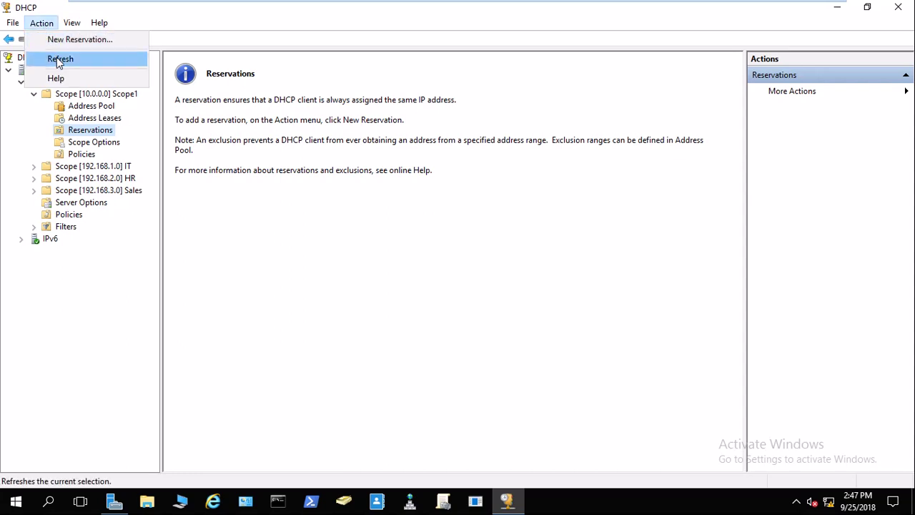
{"action": "left_click", "coordinate": [55, 58]}
{"action": "left_click", "coordinate": [86, 118]}
{"action": "left_click", "coordinate": [84, 130]}
{"action": "left_click", "coordinate": [85, 119]}
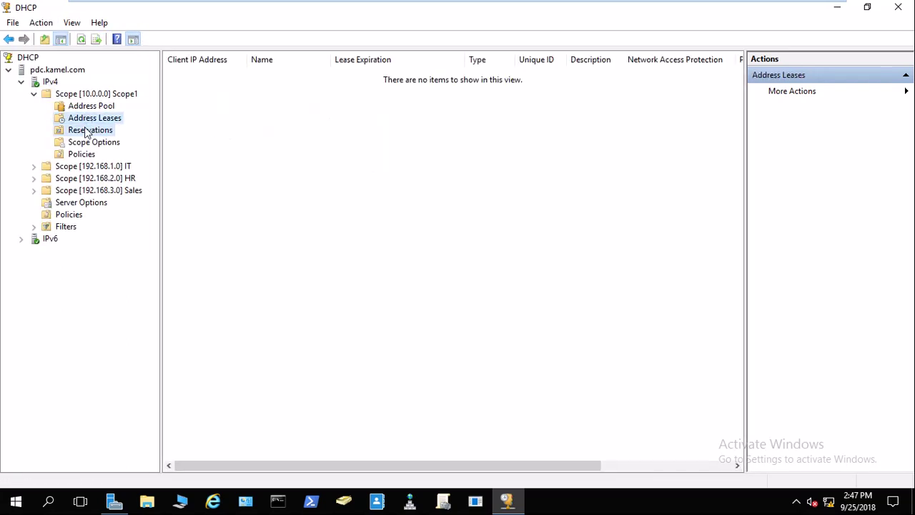
{"action": "left_click", "coordinate": [86, 131]}
On adc.kamel.com, refresh Reservations and replicate Scope1, which reports already in sync.
{"action": "left_click", "coordinate": [425, 10]}
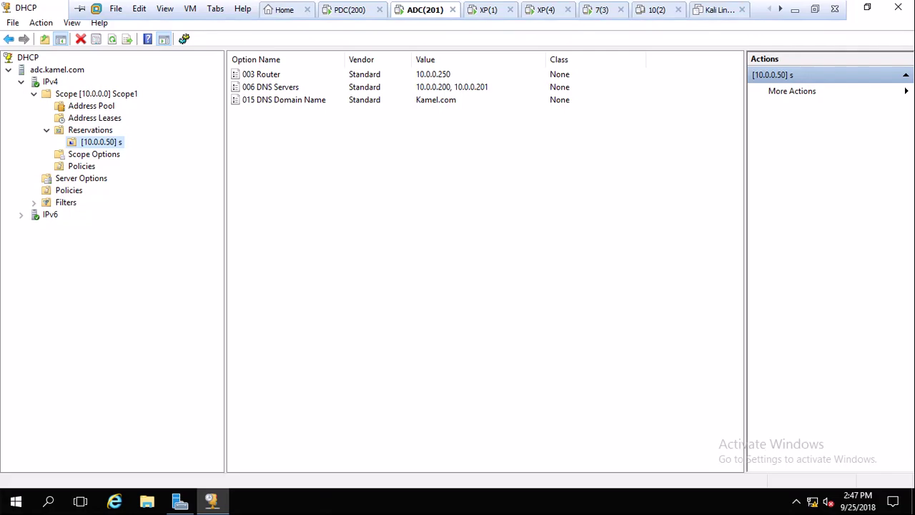
{"action": "left_click", "coordinate": [100, 132]}
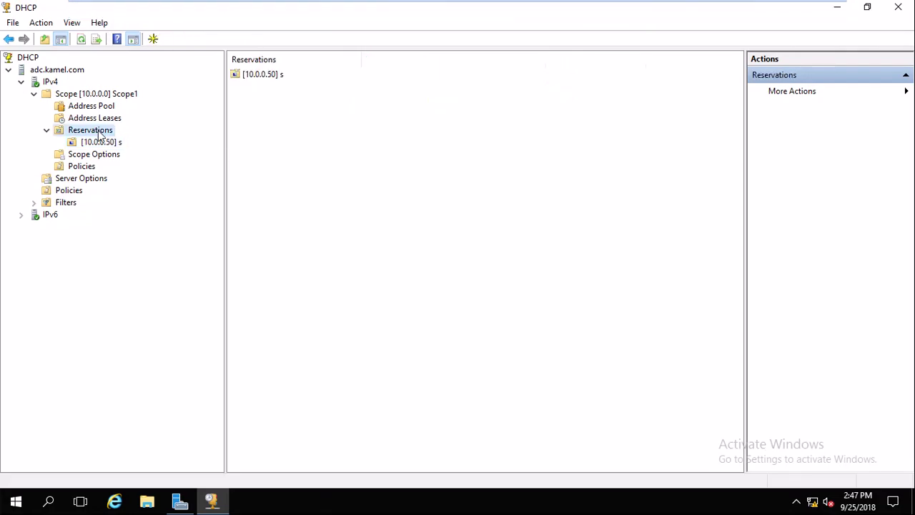
{"action": "right_click", "coordinate": [320, 148]}
{"action": "left_click", "coordinate": [362, 169]}
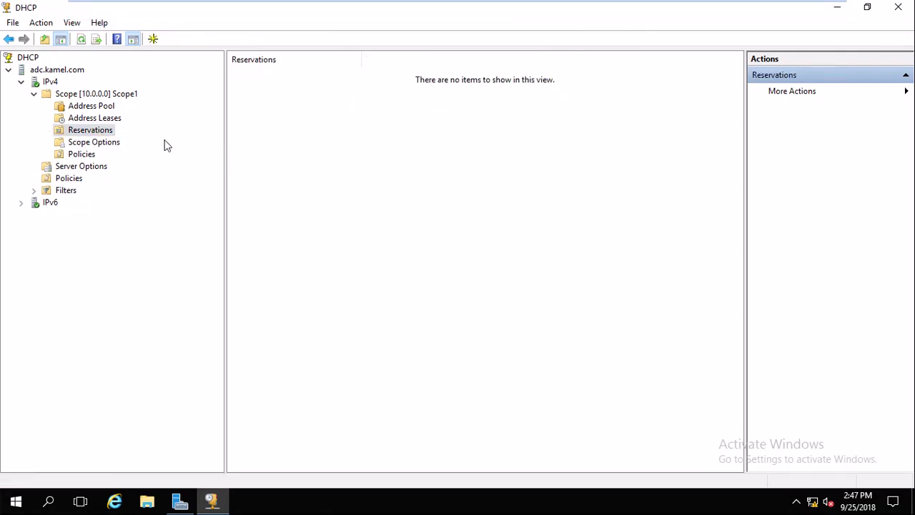
{"action": "right_click", "coordinate": [77, 97]}
{"action": "left_click", "coordinate": [118, 137]}
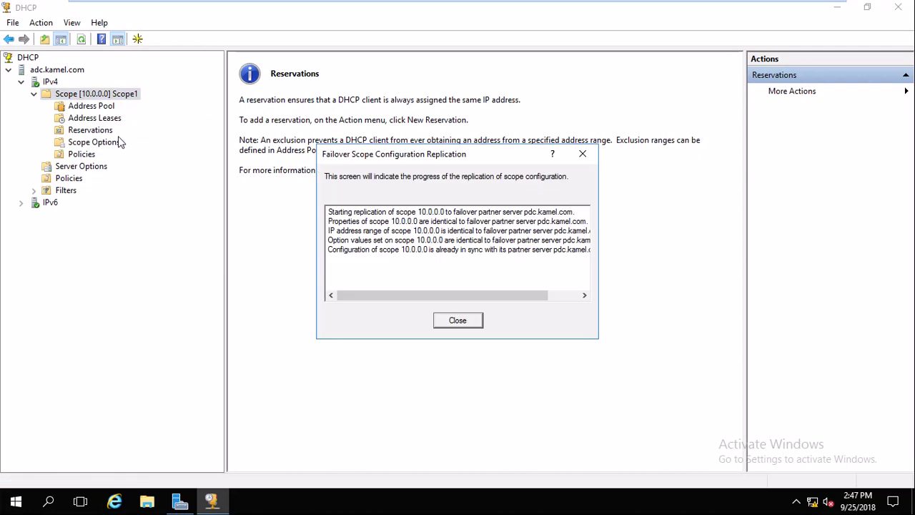
{"action": "left_click", "coordinate": [458, 321]}
Replicate the pdc.kamel.com-adc failover relationship and return to the PDC VM.
{"action": "right_click", "coordinate": [114, 98]}
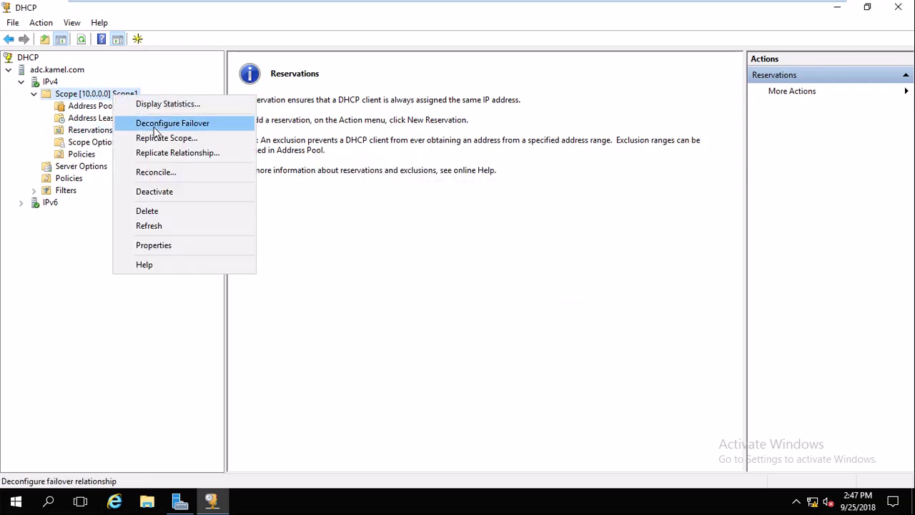
{"action": "left_click", "coordinate": [166, 153]}
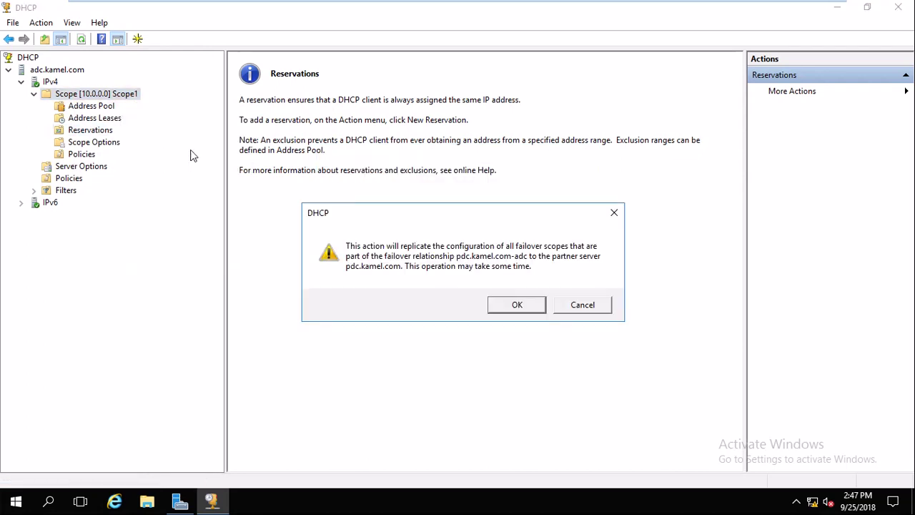
{"action": "left_click", "coordinate": [514, 305]}
{"action": "left_click", "coordinate": [457, 369]}
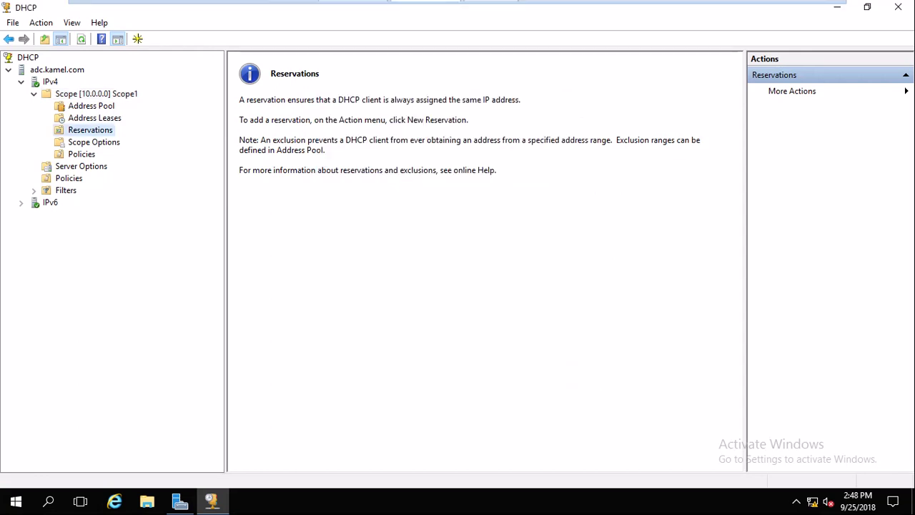
{"action": "mouse_move", "coordinate": [426, 2]}
{"action": "left_click", "coordinate": [334, 10]}
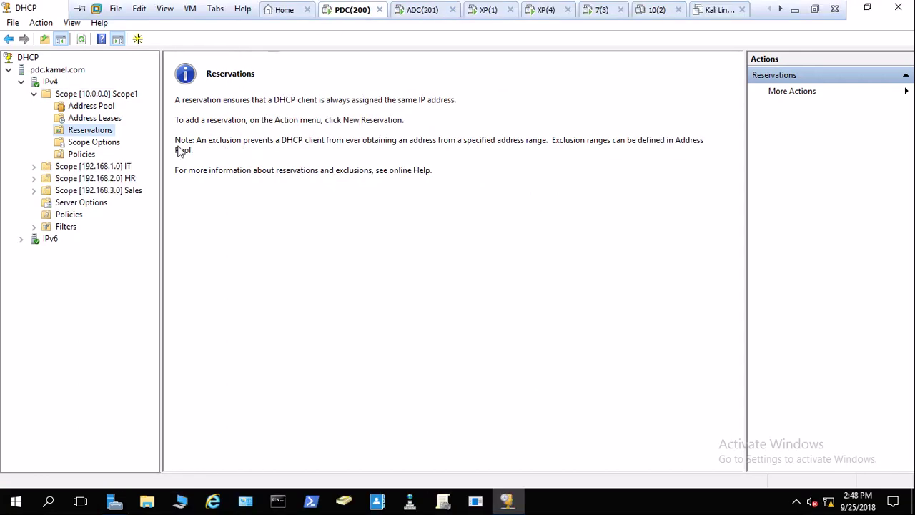
Refresh pdc.kamel.com's Scope1 reservations view.
{"action": "left_click", "coordinate": [94, 118]}
{"action": "left_click", "coordinate": [96, 131]}
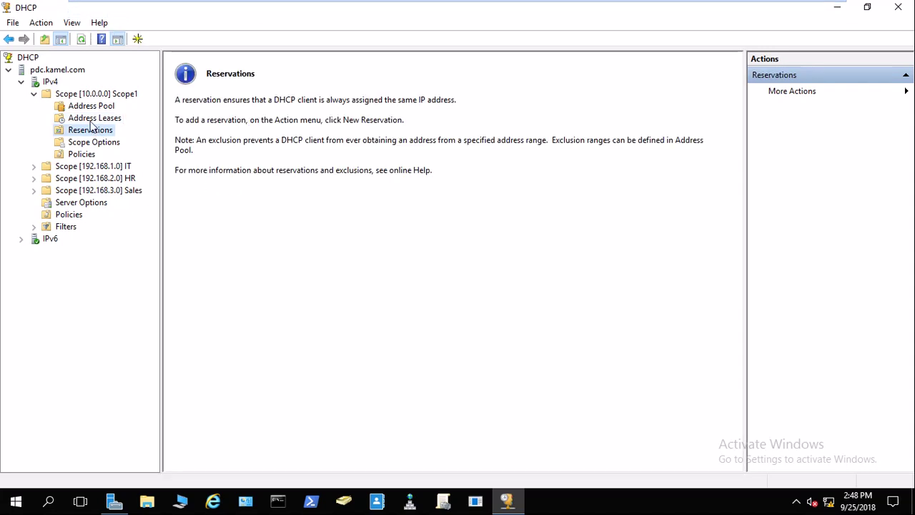
{"action": "left_click", "coordinate": [41, 22]}
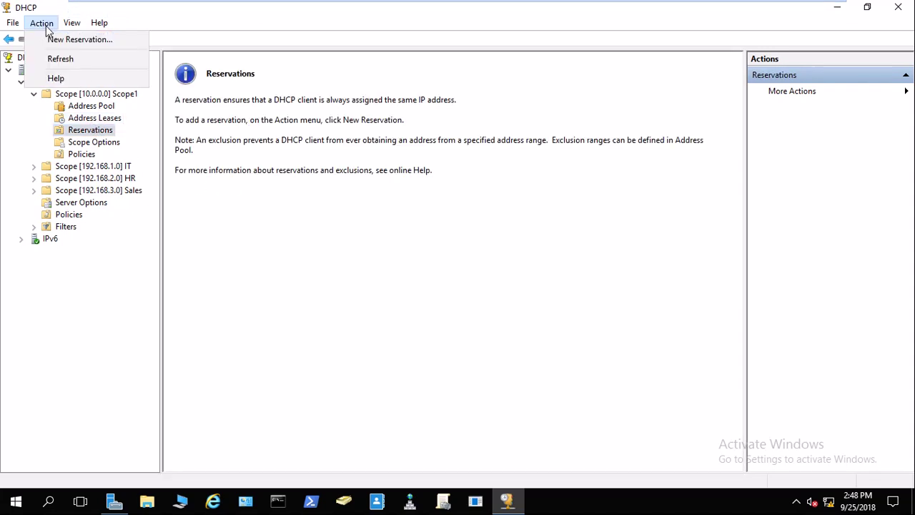
{"action": "left_click", "coordinate": [62, 60]}
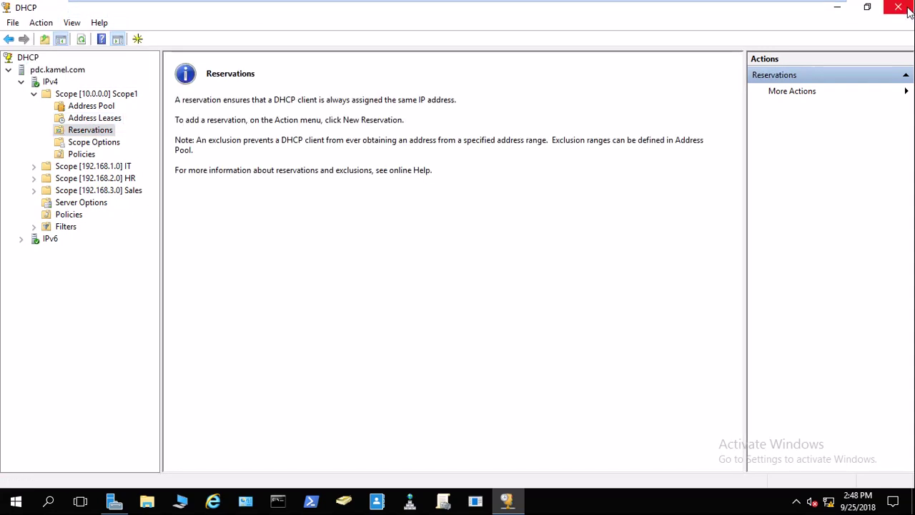
Relaunch the PDC DHCP console, then switch to the Windows 7 client VM.
{"action": "left_click", "coordinate": [898, 8]}
{"action": "left_click", "coordinate": [817, 37]}
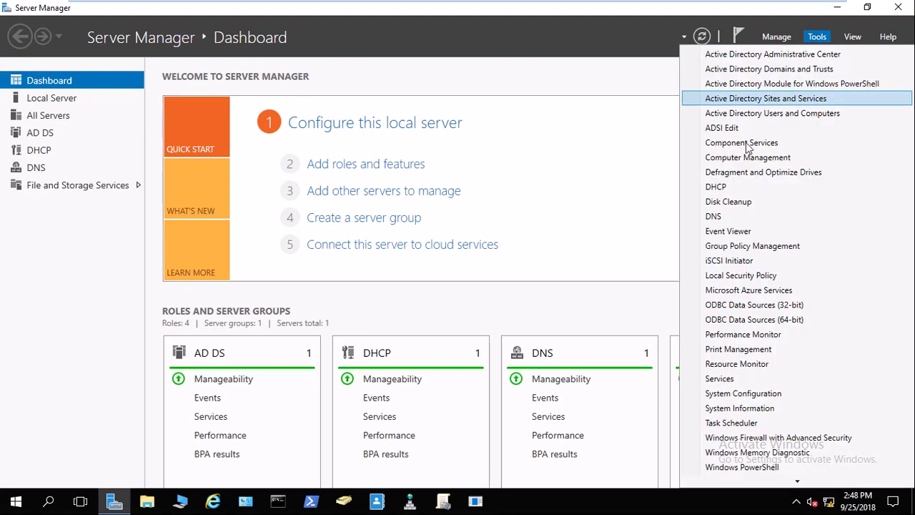
{"action": "left_click", "coordinate": [704, 184]}
{"action": "mouse_move", "coordinate": [363, 20]}
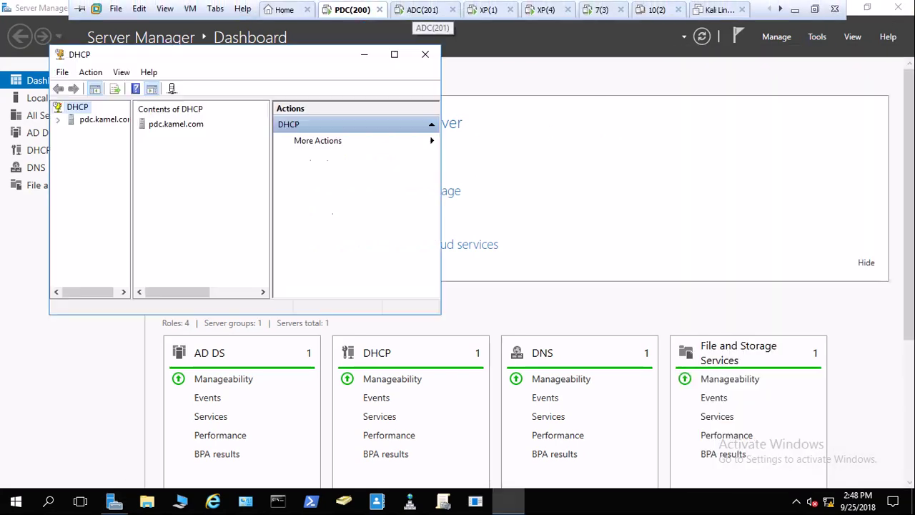
{"action": "left_click", "coordinate": [424, 9]}
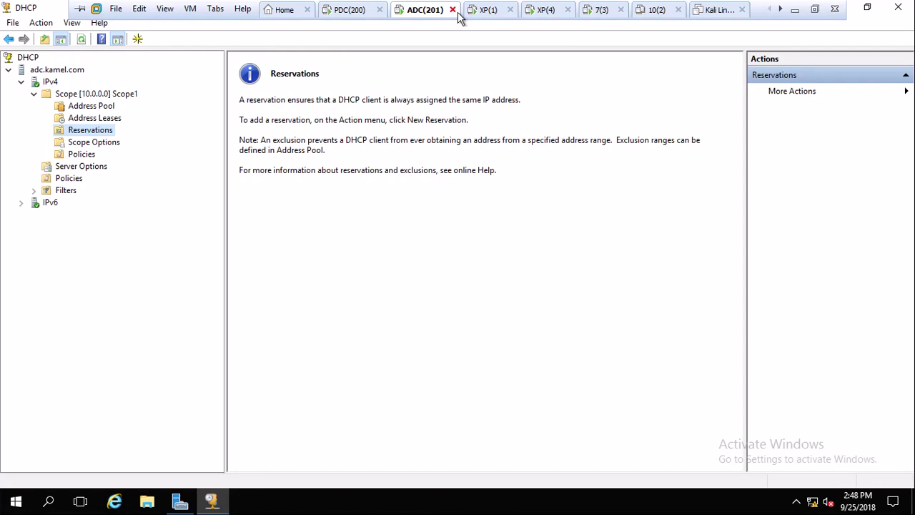
{"action": "left_click", "coordinate": [602, 9]}
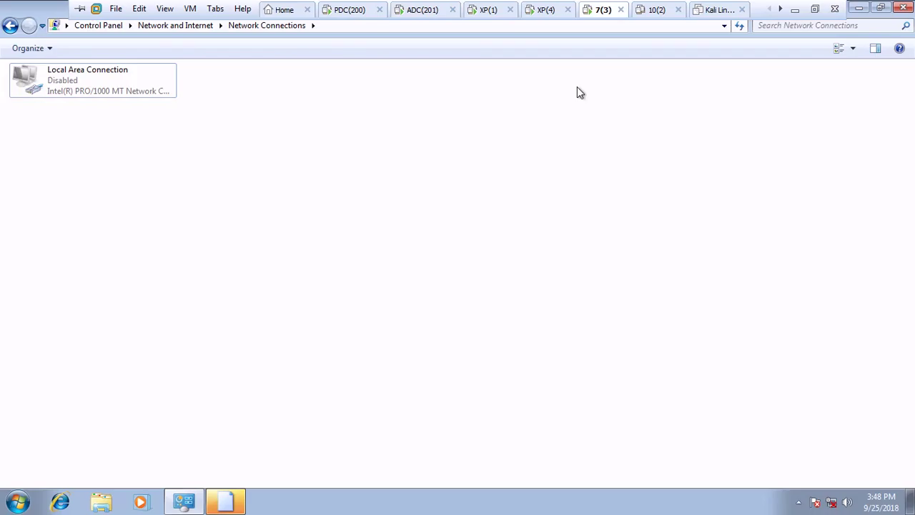
Enable Local Area Connection and verify its static 10.0.0.50/255.0.0.0 address with DHCP disabled.
{"action": "double_click", "coordinate": [82, 86]}
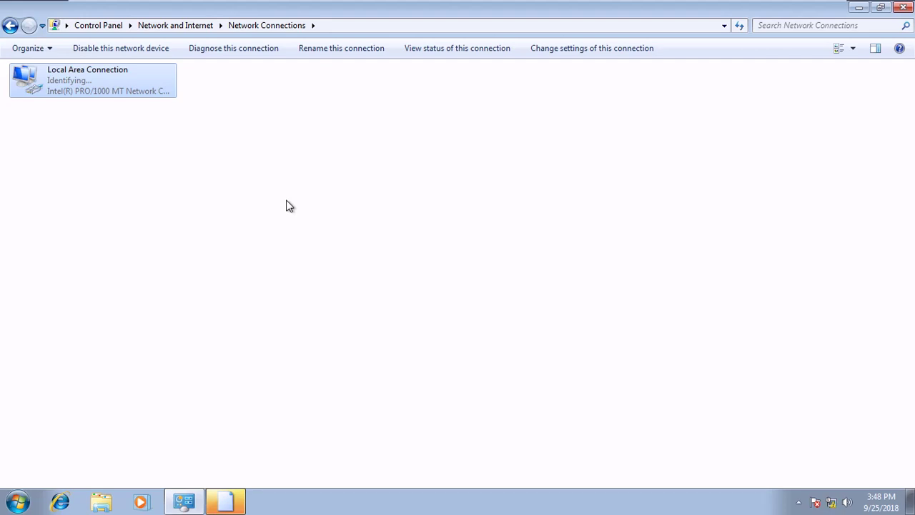
{"action": "double_click", "coordinate": [94, 72]}
{"action": "left_click", "coordinate": [375, 242]}
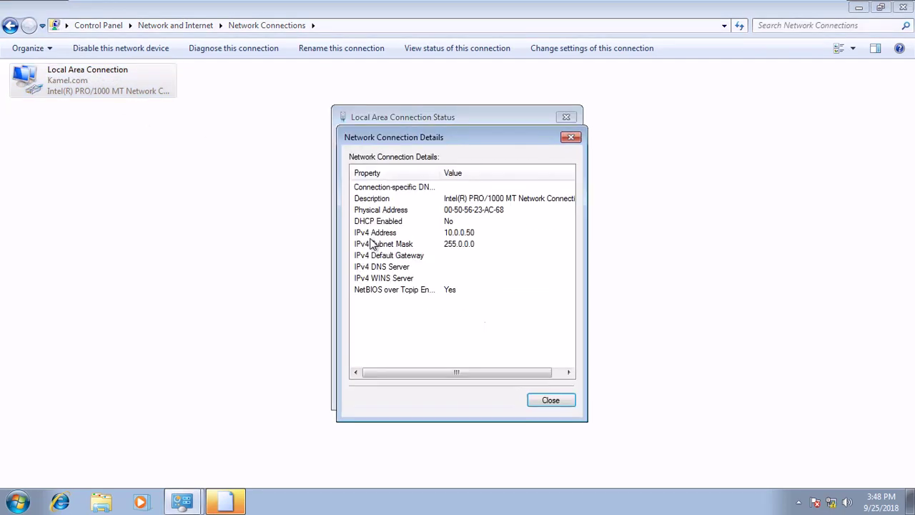
{"action": "left_click", "coordinate": [550, 400]}
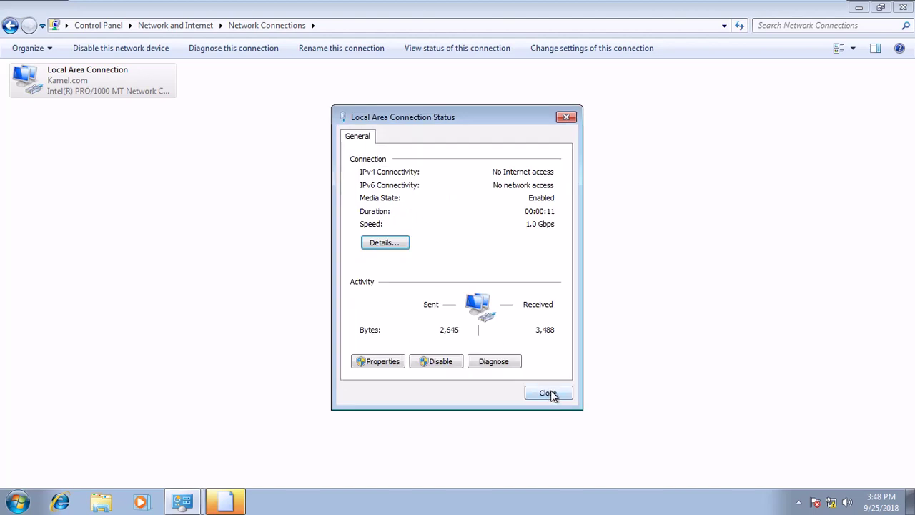
{"action": "left_click", "coordinate": [395, 243]}
{"action": "left_click", "coordinate": [551, 400]}
{"action": "left_click", "coordinate": [388, 245]}
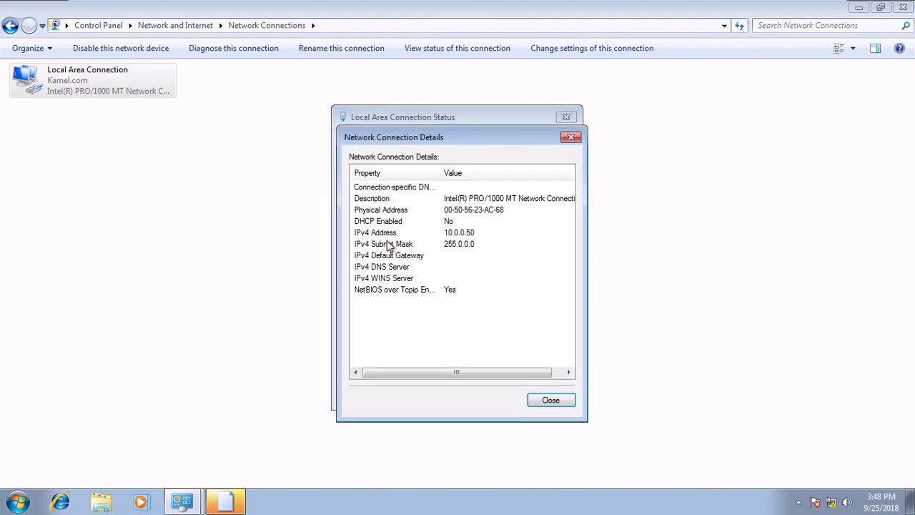
{"action": "left_click", "coordinate": [550, 401]}
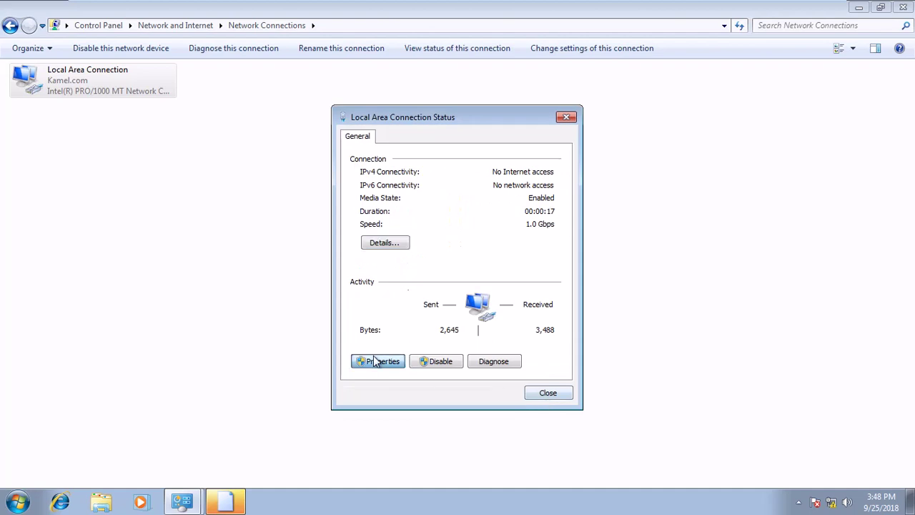
{"action": "left_click", "coordinate": [376, 359]}
Set IPv4 to obtain both the IP address and DNS server automatically.
{"action": "double_click", "coordinate": [469, 279]}
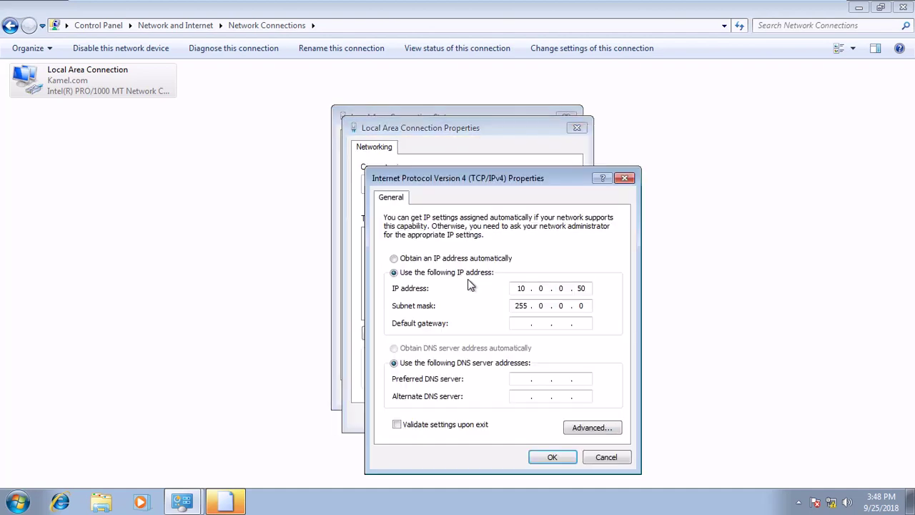
{"action": "left_click", "coordinate": [462, 259]}
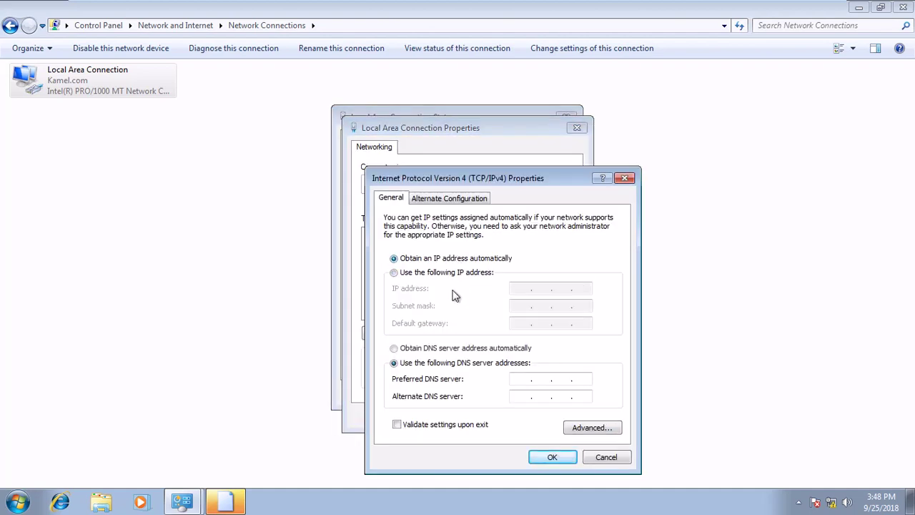
{"action": "left_click", "coordinate": [447, 348]}
{"action": "left_click", "coordinate": [550, 457]}
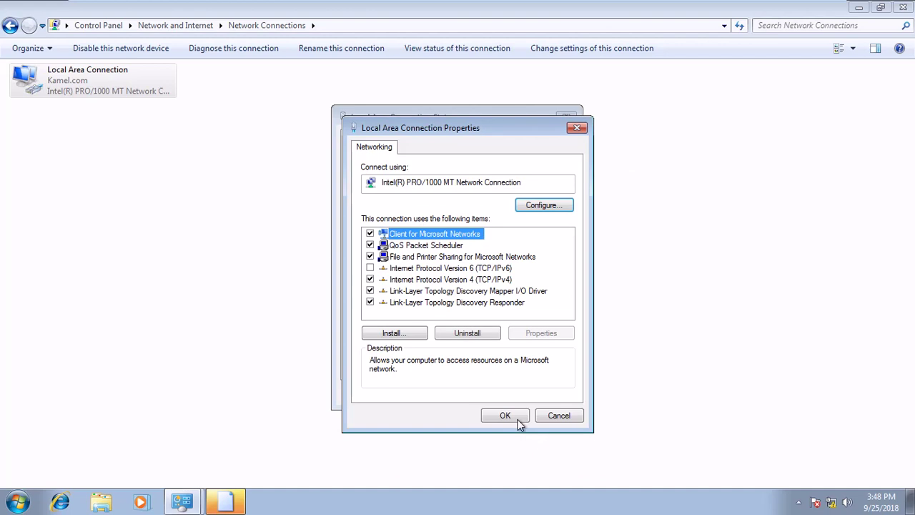
{"action": "left_click", "coordinate": [518, 421]}
Check connection details: 10.0.0.51 leased from DHCP server 10.0.0.201, with one-hour lease times.
{"action": "left_click", "coordinate": [396, 246]}
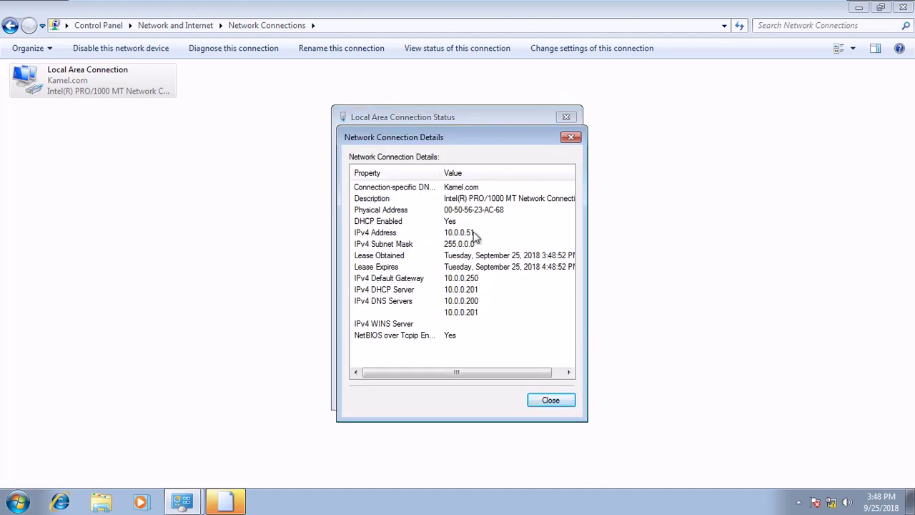
{"action": "left_click", "coordinate": [401, 292]}
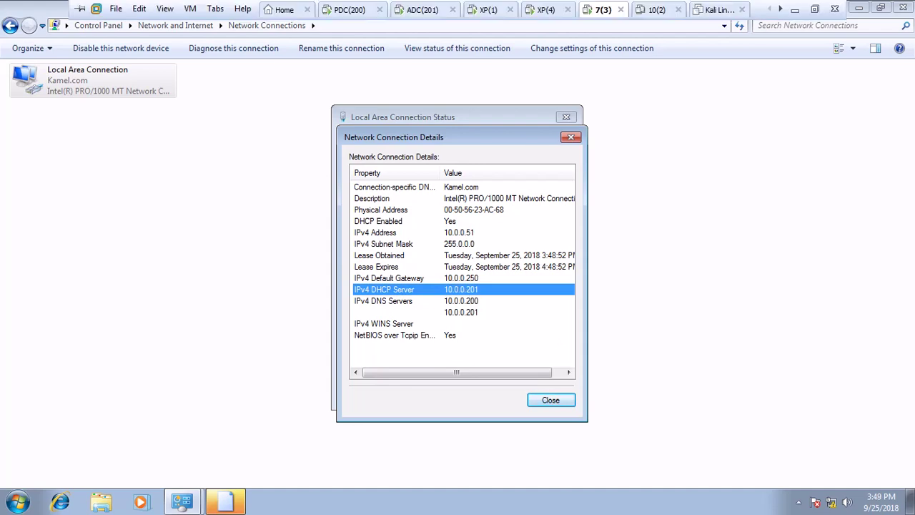
{"action": "left_click", "coordinate": [425, 10]}
{"action": "key", "text": "ctrl+Tab"}
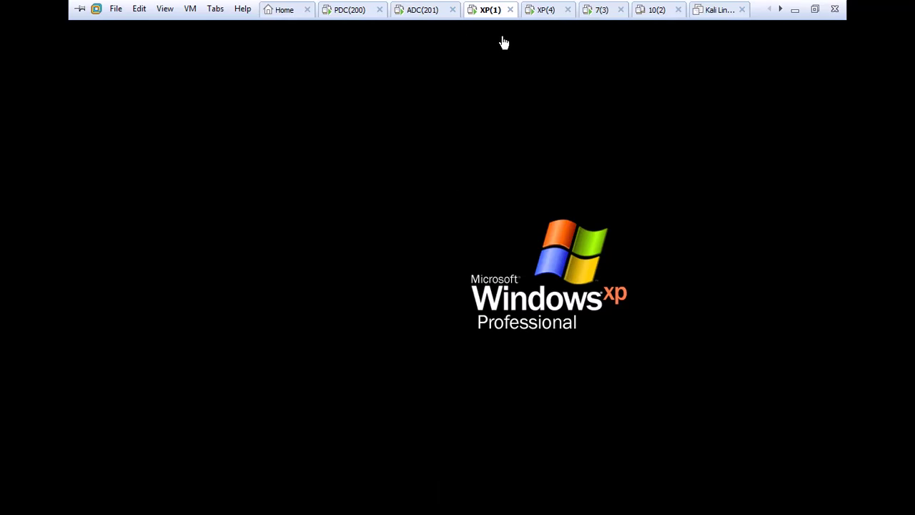
{"action": "left_click", "coordinate": [604, 10]}
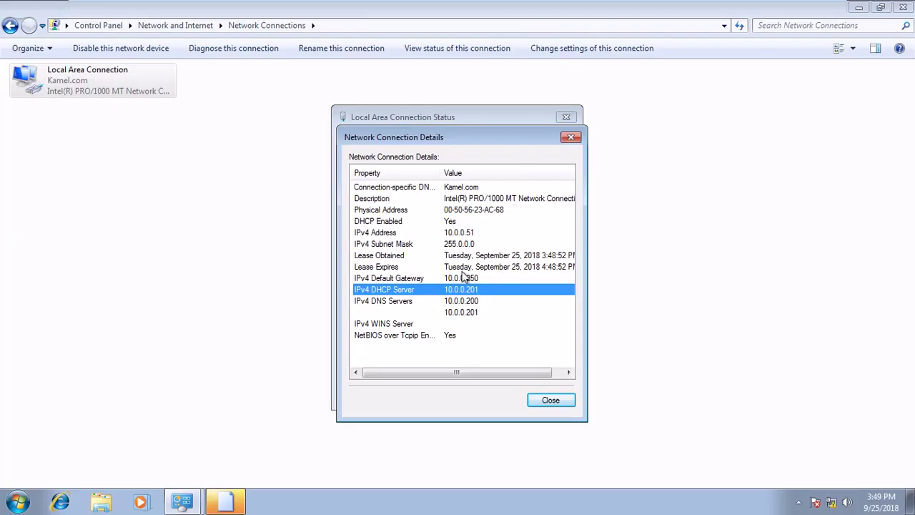
{"action": "left_click", "coordinate": [508, 257]}
{"action": "left_click", "coordinate": [540, 268]}
{"action": "left_click", "coordinate": [546, 256]}
{"action": "left_click", "coordinate": [548, 268]}
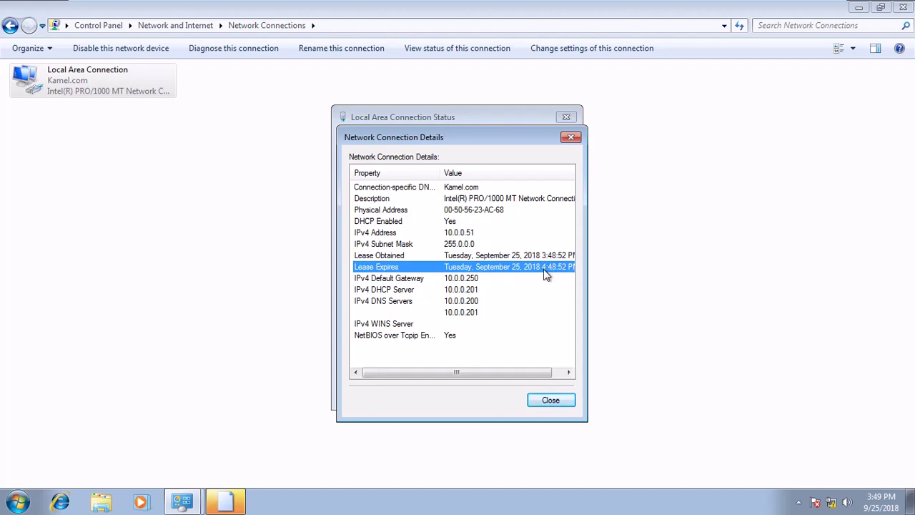
{"action": "left_click", "coordinate": [550, 400]}
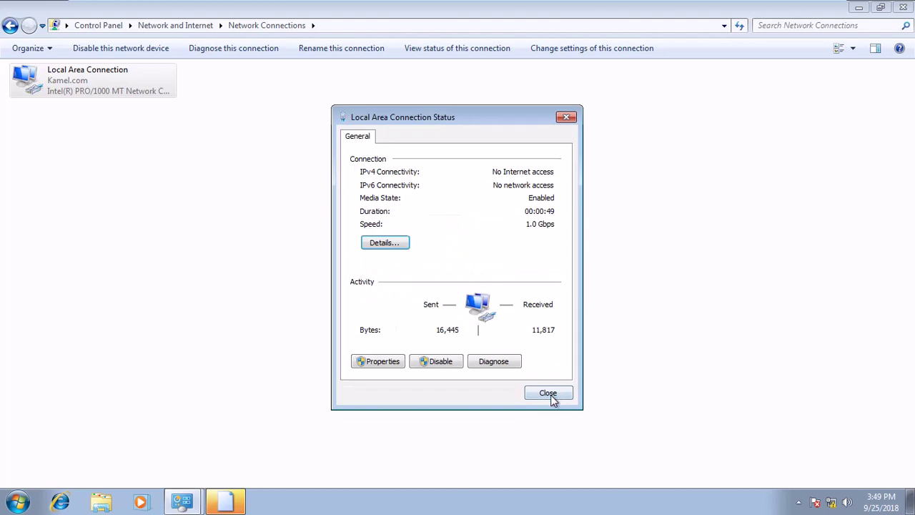
{"action": "left_click", "coordinate": [551, 395]}
On ADC, refresh Scope1's Address Leases and select Client3's 10.0.0.51 lease.
{"action": "left_click", "coordinate": [420, 15]}
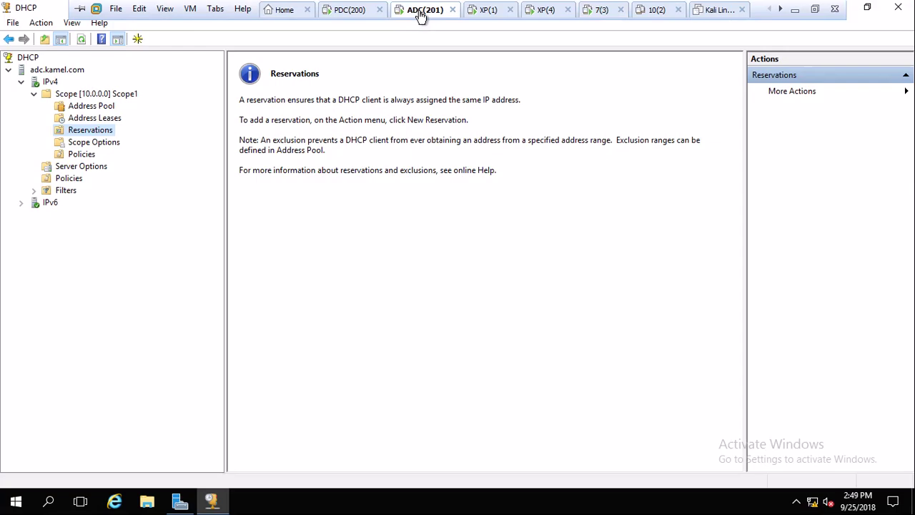
{"action": "left_click", "coordinate": [99, 118]}
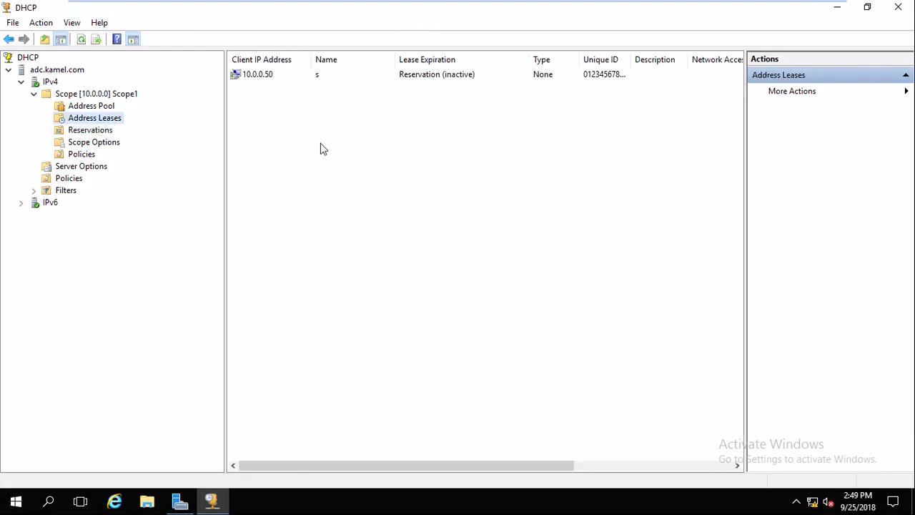
{"action": "right_click", "coordinate": [320, 144]}
{"action": "left_click", "coordinate": [357, 152]}
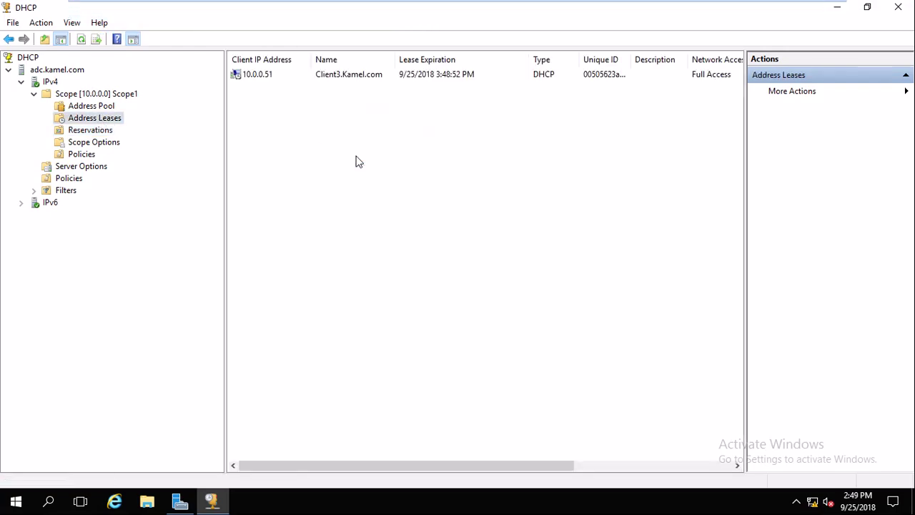
{"action": "left_click", "coordinate": [297, 74]}
On the PDC, maximize the DHCP console and expand pdc.kamel.com > IPv4 > Scope1.
{"action": "left_click", "coordinate": [349, 9]}
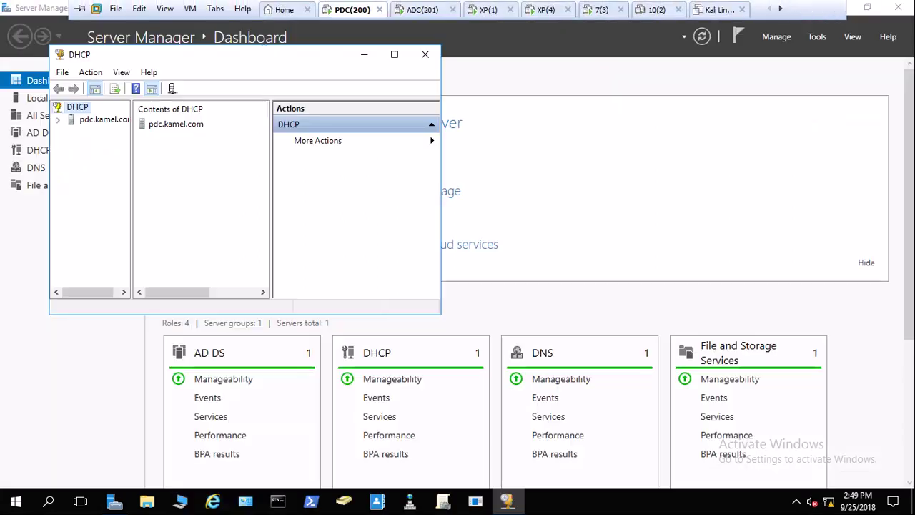
{"action": "left_click", "coordinate": [393, 51]}
{"action": "double_click", "coordinate": [40, 71]}
{"action": "left_click", "coordinate": [33, 83]}
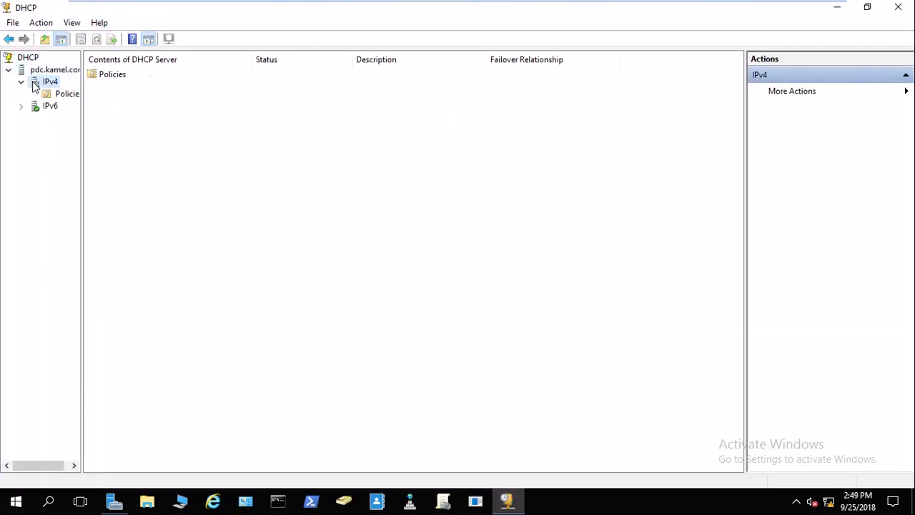
{"action": "left_click_drag", "start_coordinate": [81, 112], "coordinate": [184, 113]}
{"action": "left_click", "coordinate": [102, 99]}
{"action": "double_click", "coordinate": [102, 96]}
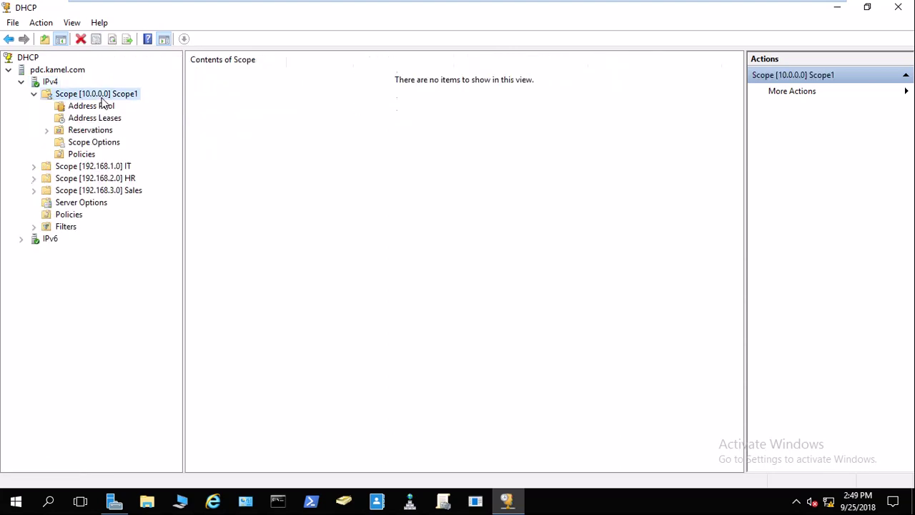
Refresh the PDC's Scope1 Address Leases and select the 10.0.0.51 lease.
{"action": "left_click", "coordinate": [106, 120]}
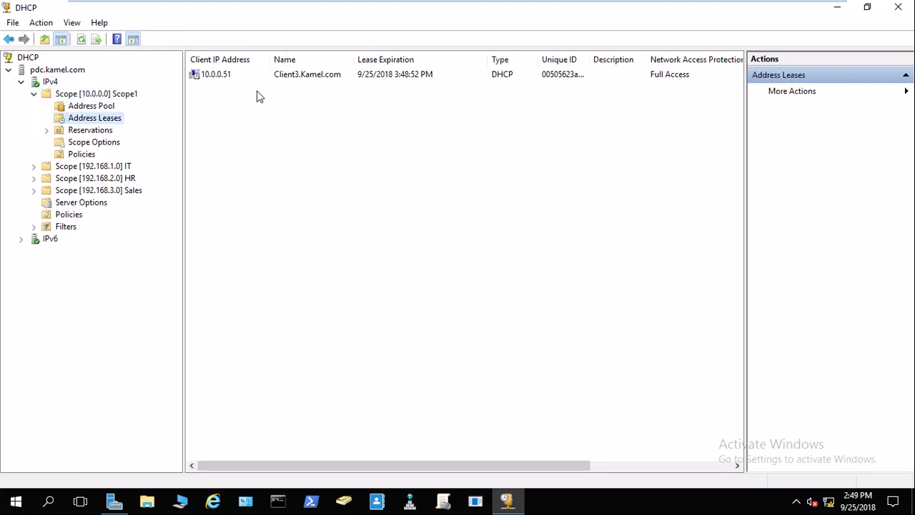
{"action": "left_click", "coordinate": [99, 131]}
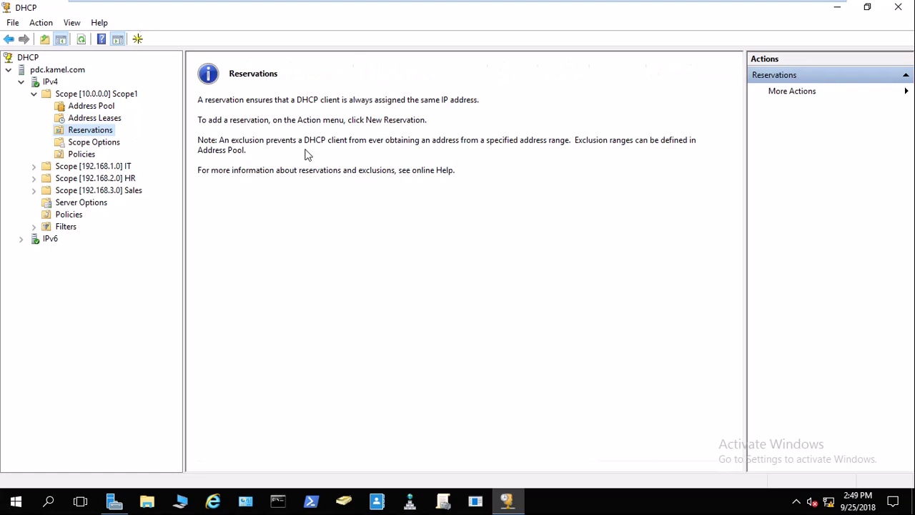
{"action": "left_click", "coordinate": [103, 119]}
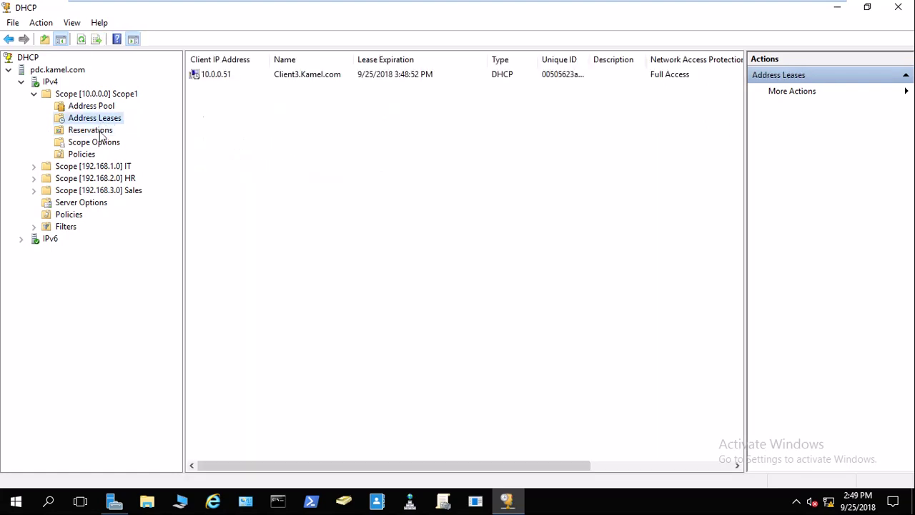
{"action": "right_click", "coordinate": [323, 120]}
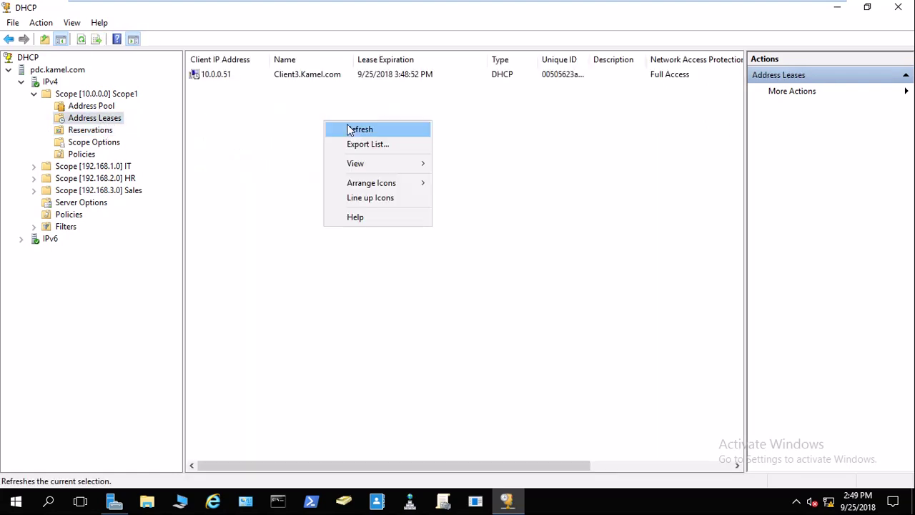
{"action": "left_click", "coordinate": [354, 130]}
{"action": "left_click", "coordinate": [224, 76]}
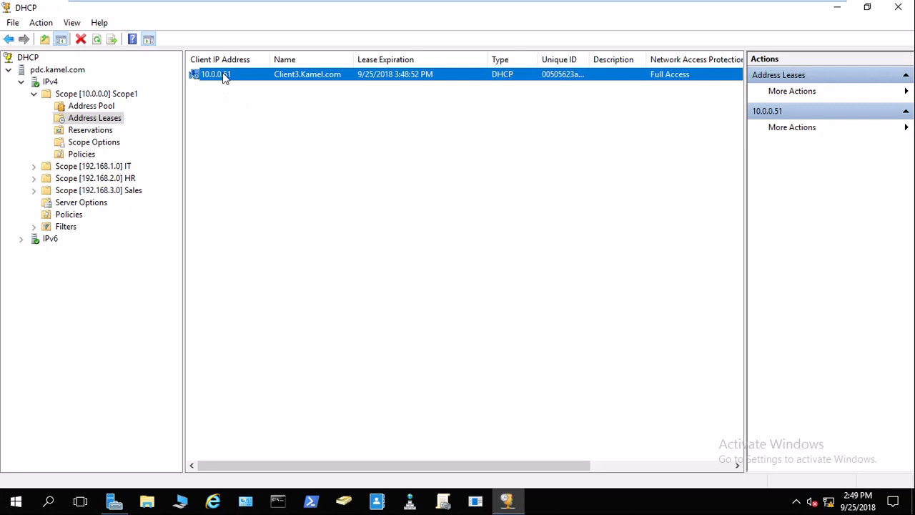
{"action": "mouse_move", "coordinate": [484, 15]}
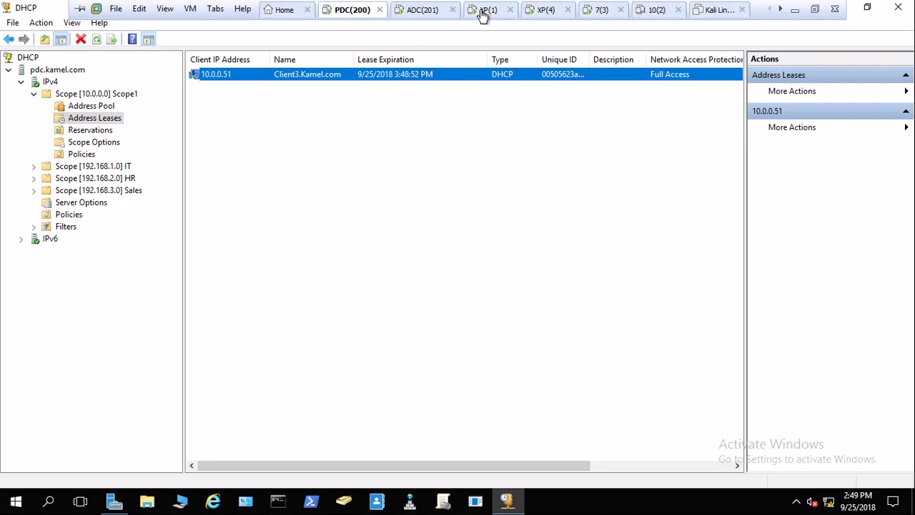
Enable the XP client's Local Area Connection, confirm its 10.0.0.52 DHCP address, then return to the PDC.
{"action": "left_click", "coordinate": [547, 10]}
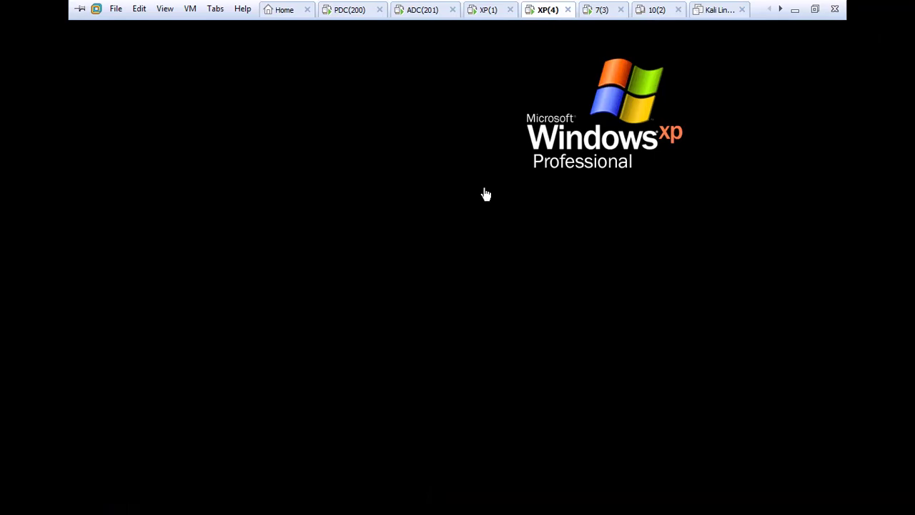
{"action": "double_click", "coordinate": [271, 198]}
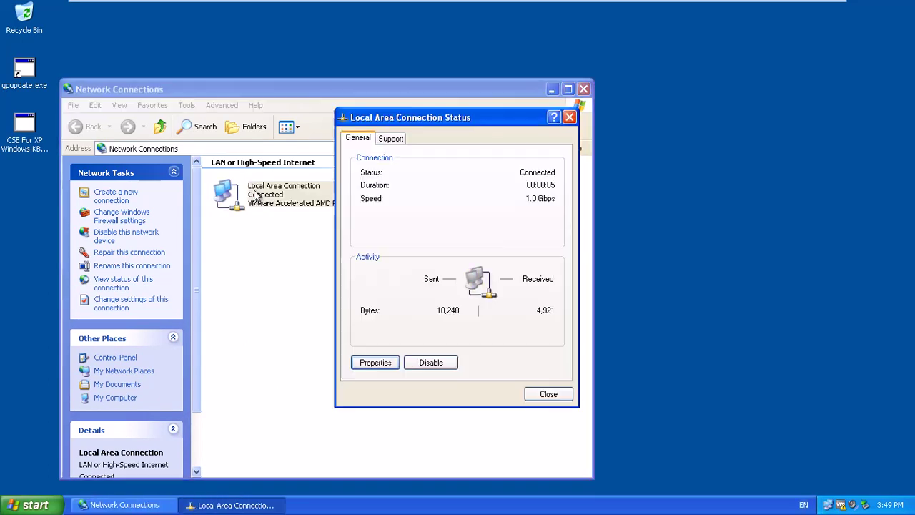
{"action": "left_click", "coordinate": [391, 139]}
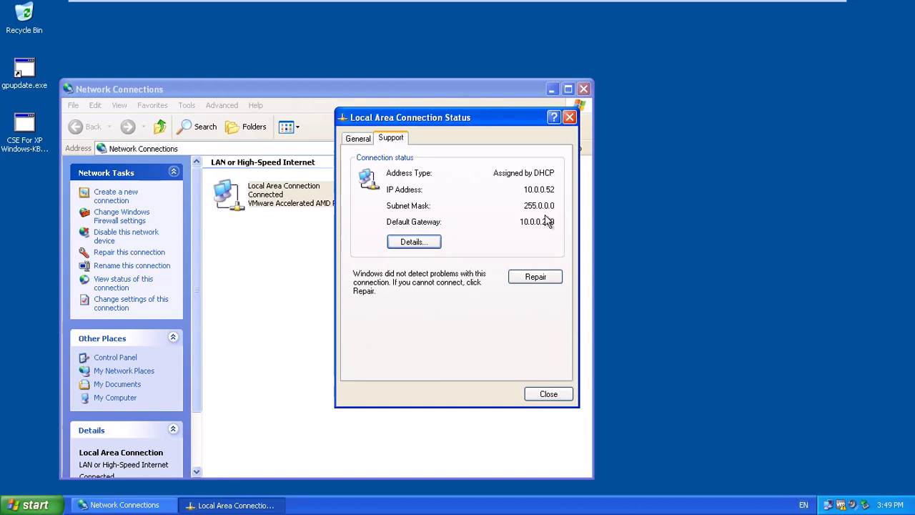
{"action": "left_click", "coordinate": [551, 395]}
{"action": "left_click", "coordinate": [548, 394]}
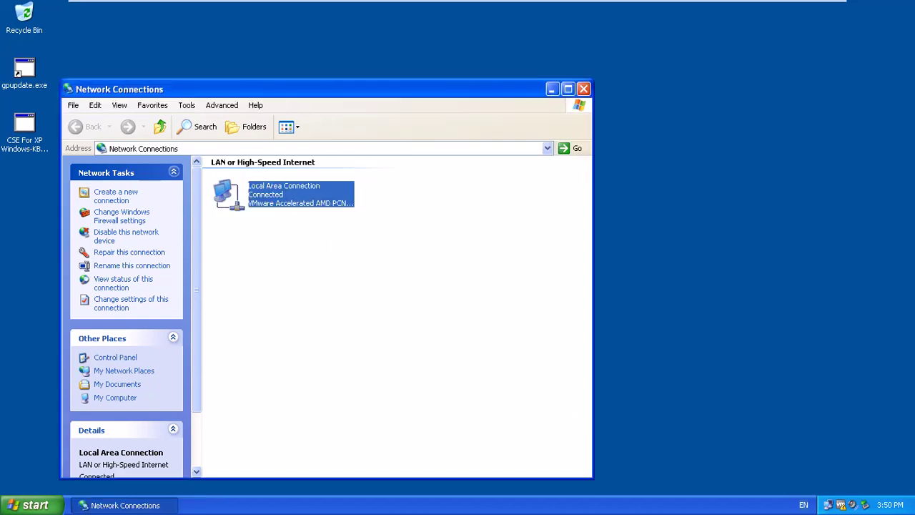
{"action": "left_click", "coordinate": [352, 10]}
Refresh the Address Leases list on PDC, then on ADC, to show Client4's 10.0.0.52 lease.
{"action": "right_click", "coordinate": [249, 133]}
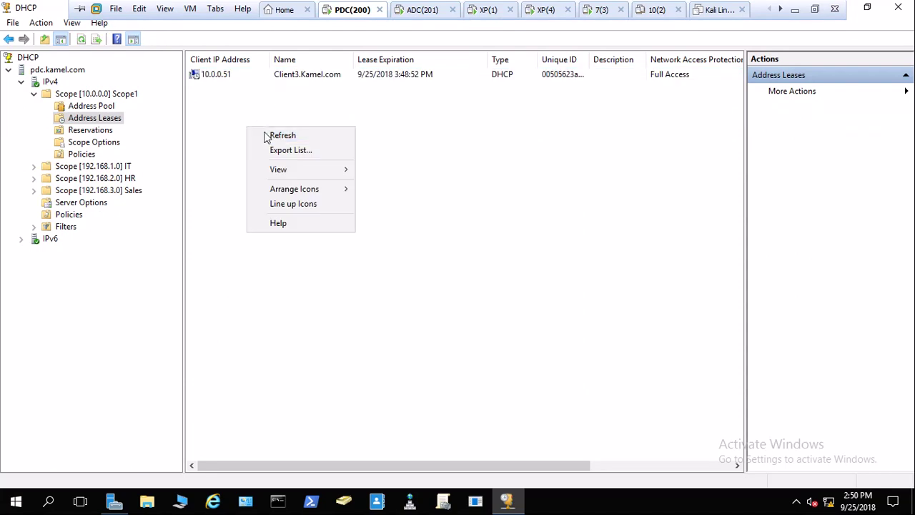
{"action": "left_click", "coordinate": [274, 136]}
{"action": "mouse_move", "coordinate": [215, 1]}
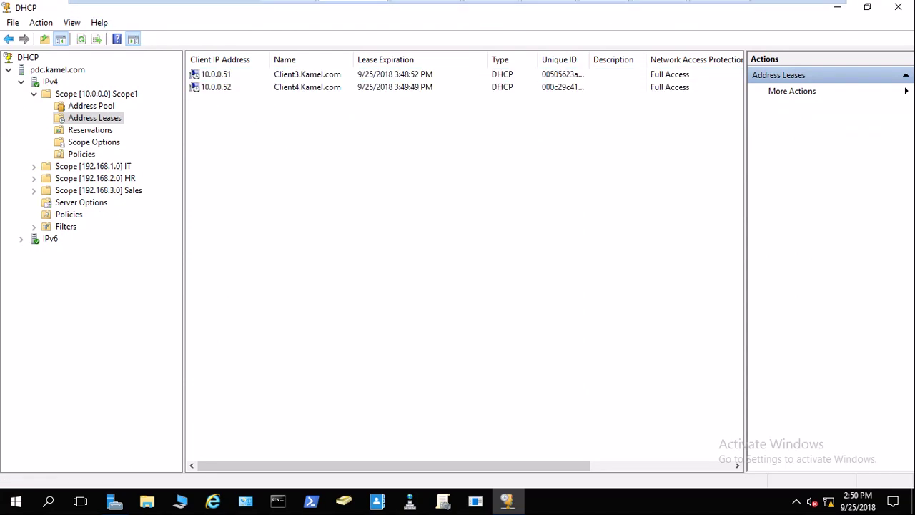
{"action": "left_click", "coordinate": [423, 9]}
{"action": "right_click", "coordinate": [274, 151]}
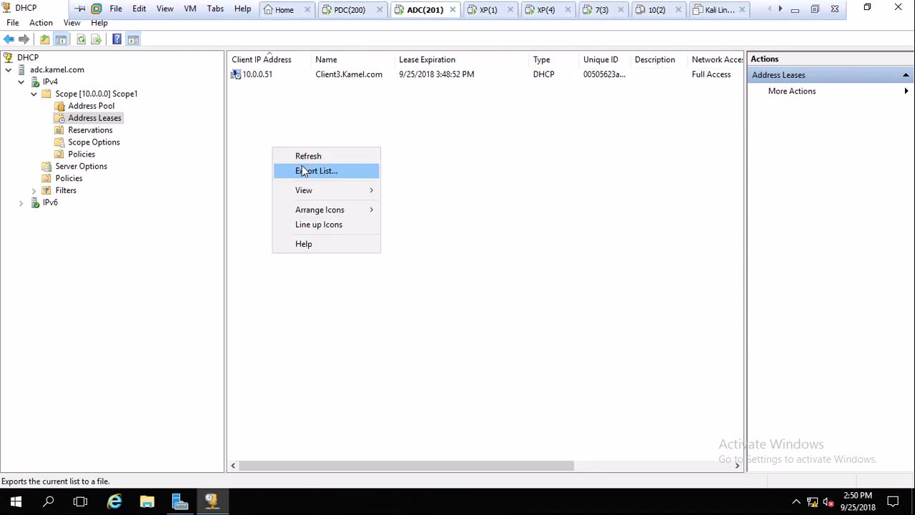
{"action": "left_click", "coordinate": [293, 155]}
{"action": "mouse_move", "coordinate": [398, 7]}
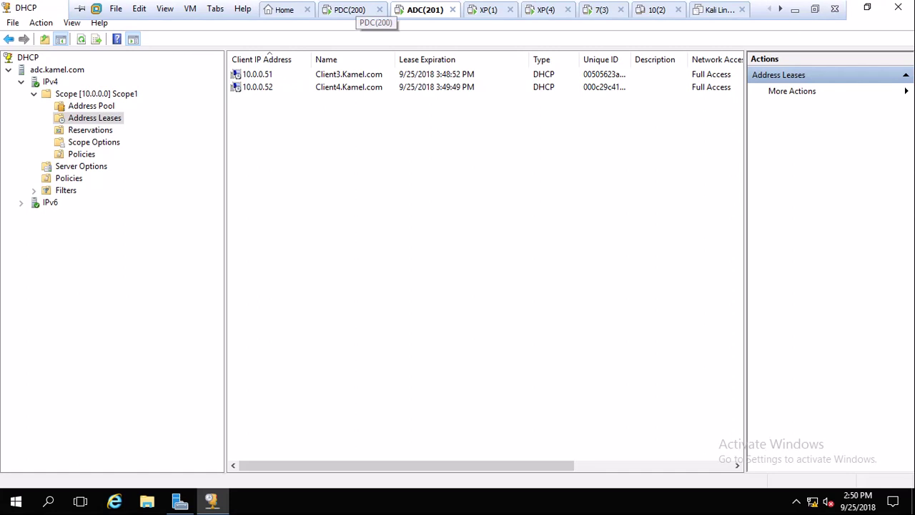
Re-enable the XP client's connection and verify its 10.0.0.1 lease from DHCP server 10.0.0.200.
{"action": "left_click", "coordinate": [489, 9]}
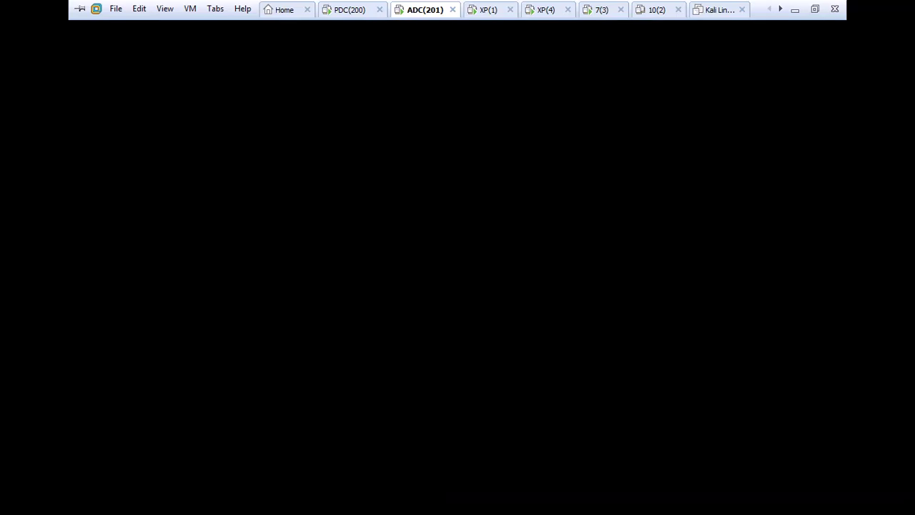
{"action": "double_click", "coordinate": [244, 209]}
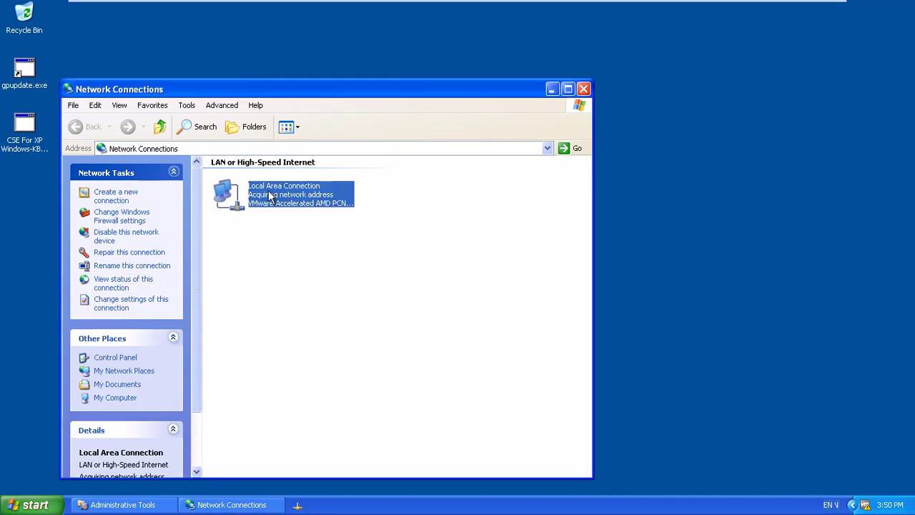
{"action": "double_click", "coordinate": [266, 194]}
{"action": "left_click", "coordinate": [393, 139]}
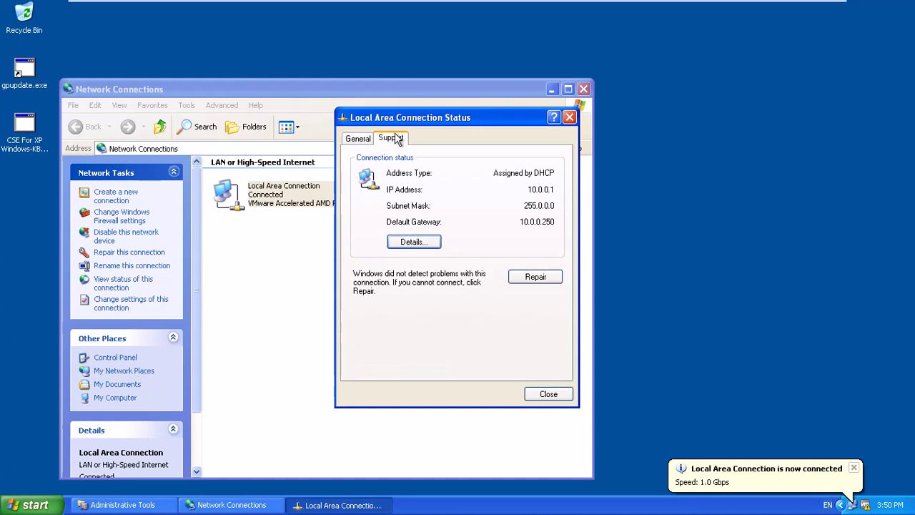
{"action": "left_click", "coordinate": [413, 243]}
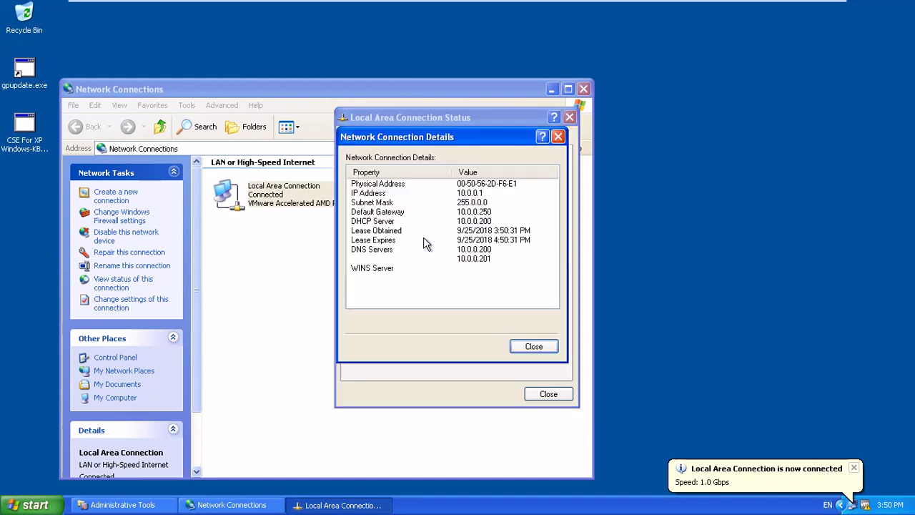
{"action": "left_click", "coordinate": [533, 348]}
{"action": "left_click", "coordinate": [549, 394]}
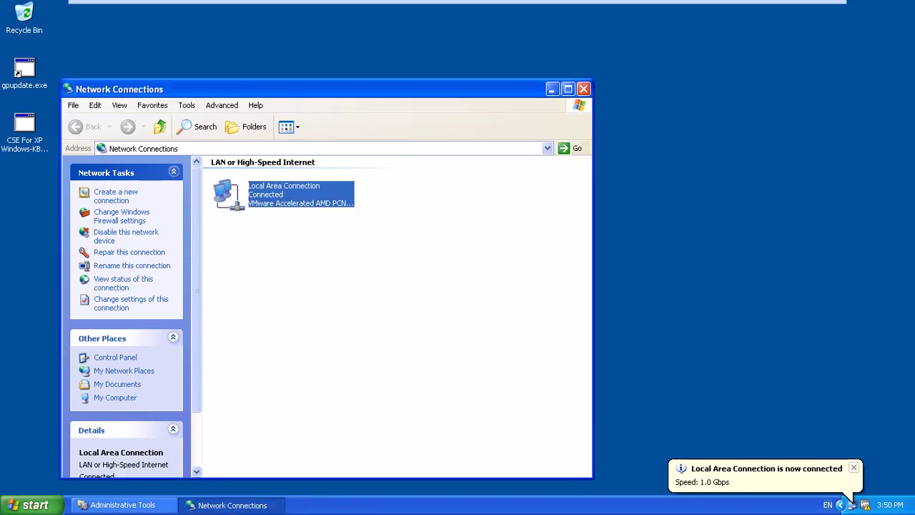
{"action": "left_click", "coordinate": [372, 10]}
Refresh the PDC's Scope1 leases and review the 10.0.0.1, 10.0.0.51 and 10.0.0.52 entries.
{"action": "right_click", "coordinate": [270, 180]}
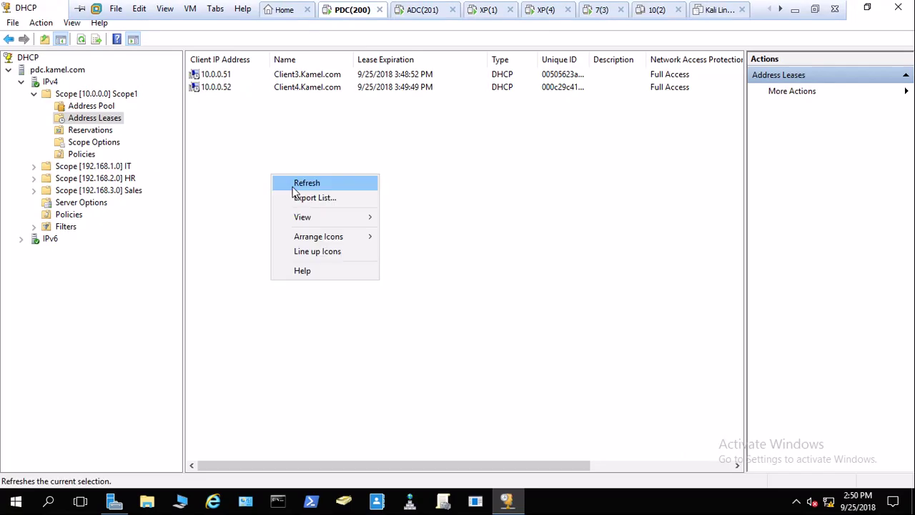
{"action": "left_click", "coordinate": [297, 183]}
{"action": "left_click", "coordinate": [220, 80]}
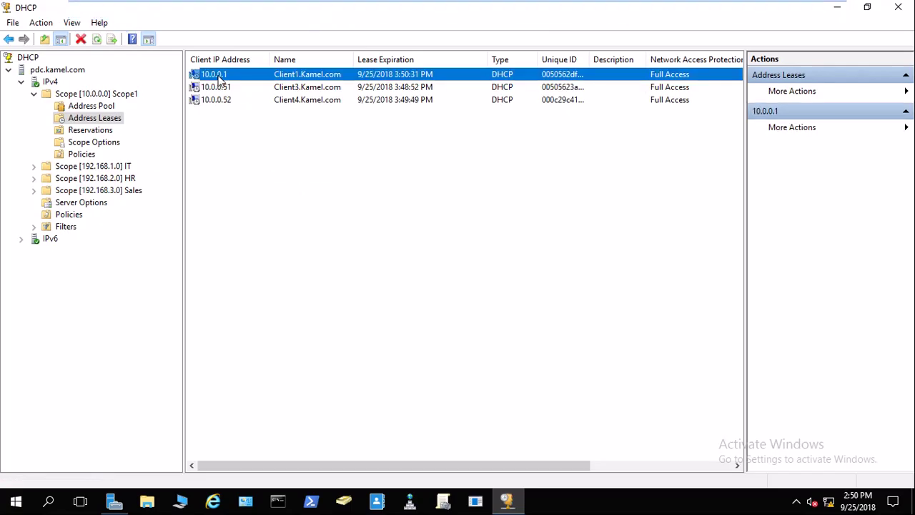
{"action": "left_click", "coordinate": [230, 87]}
{"action": "left_click", "coordinate": [229, 99]}
{"action": "left_click", "coordinate": [226, 75]}
Check Scope1's Reservations on PDC and ADC, then return to the PDC's Address Leases.
{"action": "left_click", "coordinate": [85, 130]}
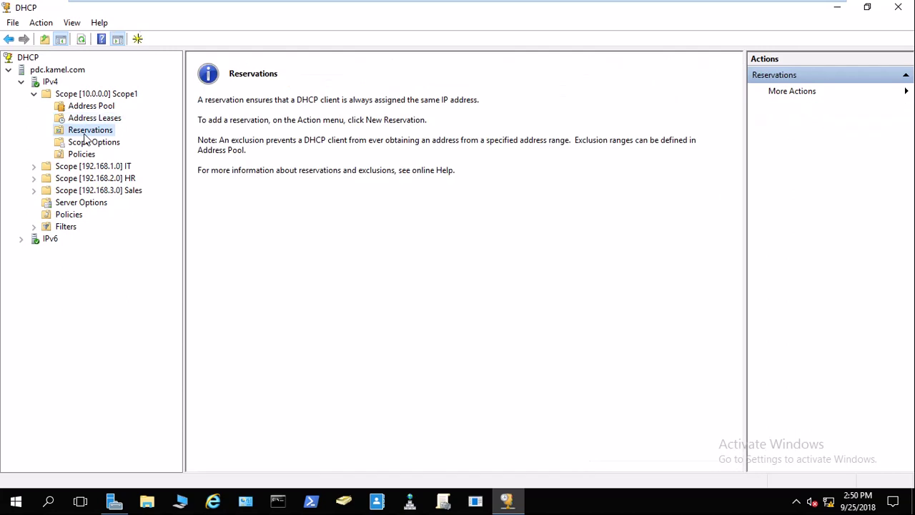
{"action": "left_click", "coordinate": [429, 11]}
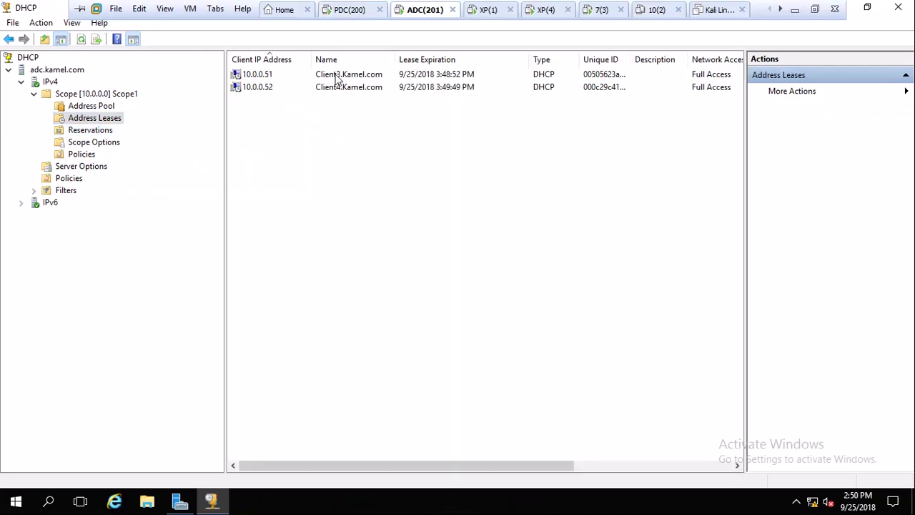
{"action": "left_click", "coordinate": [87, 132]}
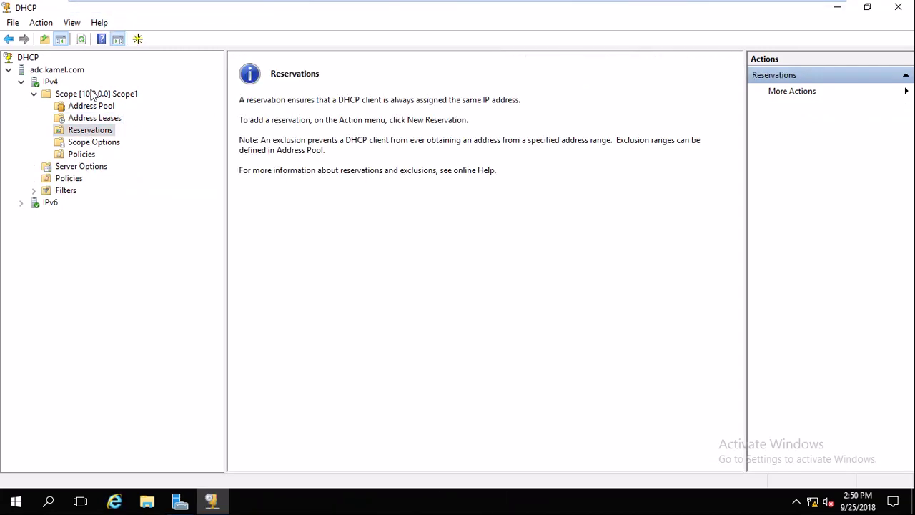
{"action": "mouse_move", "coordinate": [333, 21]}
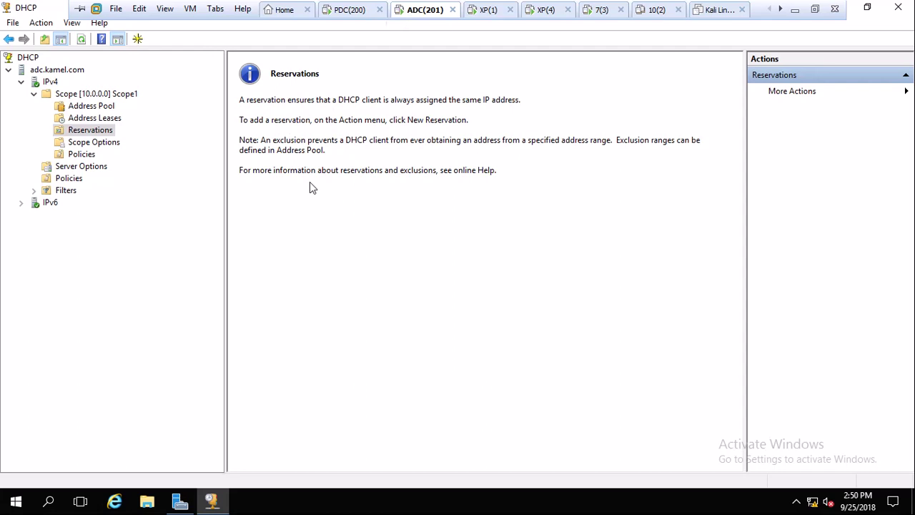
{"action": "left_click", "coordinate": [349, 10]}
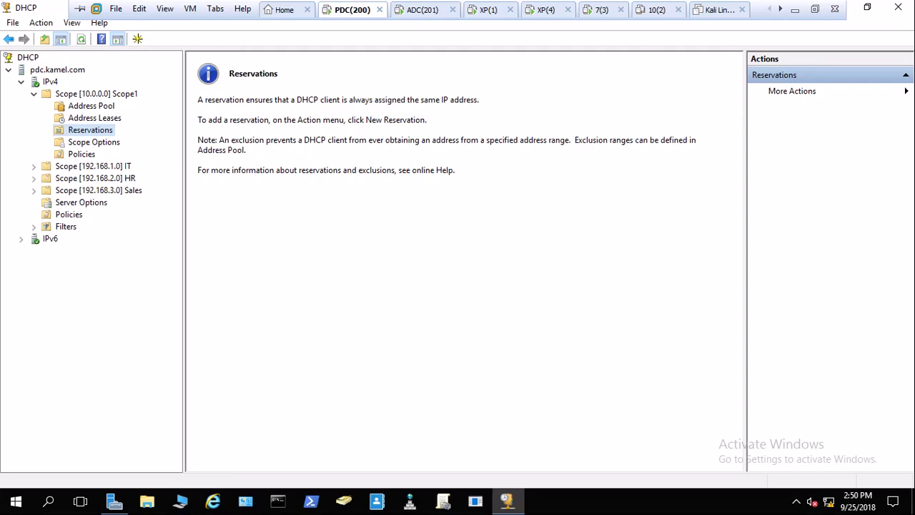
{"action": "left_click", "coordinate": [105, 122]}
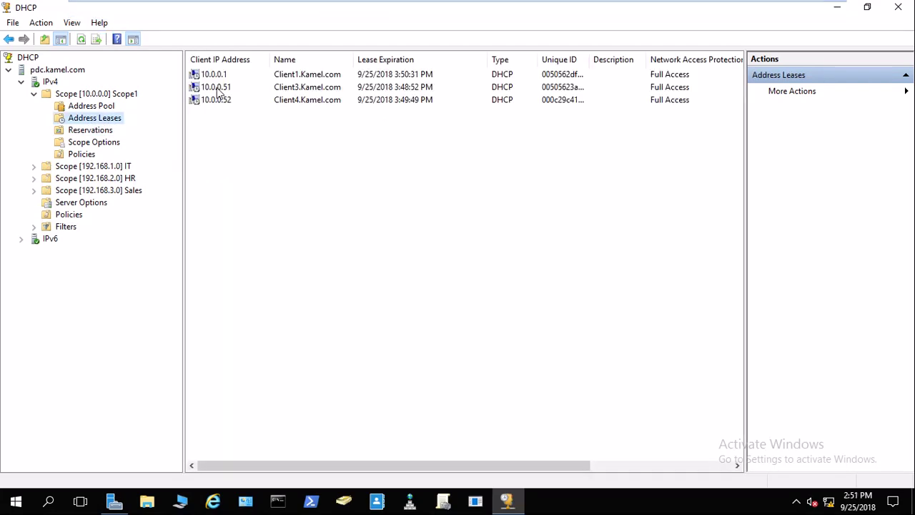
Add the 10.0.0.52 lease to reservations for Client4 and view the new reservation.
{"action": "right_click", "coordinate": [220, 102]}
{"action": "left_click", "coordinate": [276, 121]}
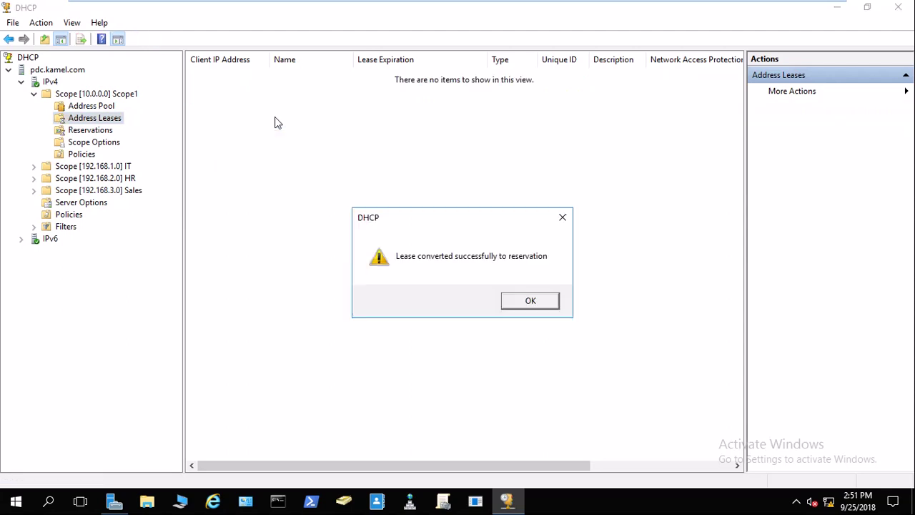
{"action": "left_click", "coordinate": [528, 301]}
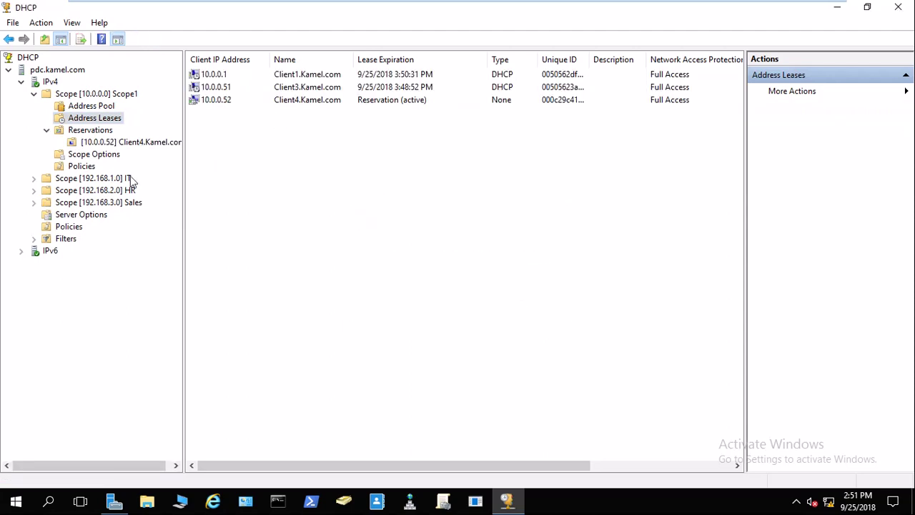
{"action": "left_click", "coordinate": [84, 144]}
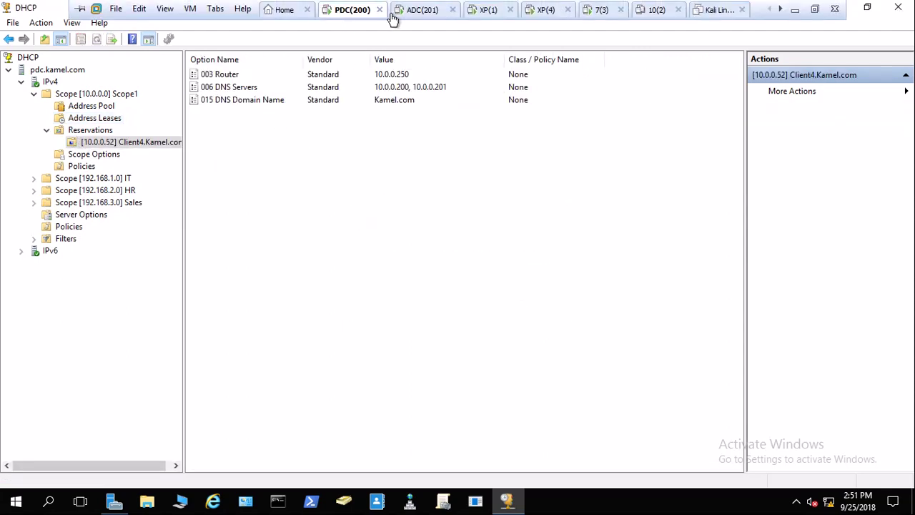
On ADC, refresh Scope1's Reservations and check its Address Leases.
{"action": "left_click", "coordinate": [406, 15]}
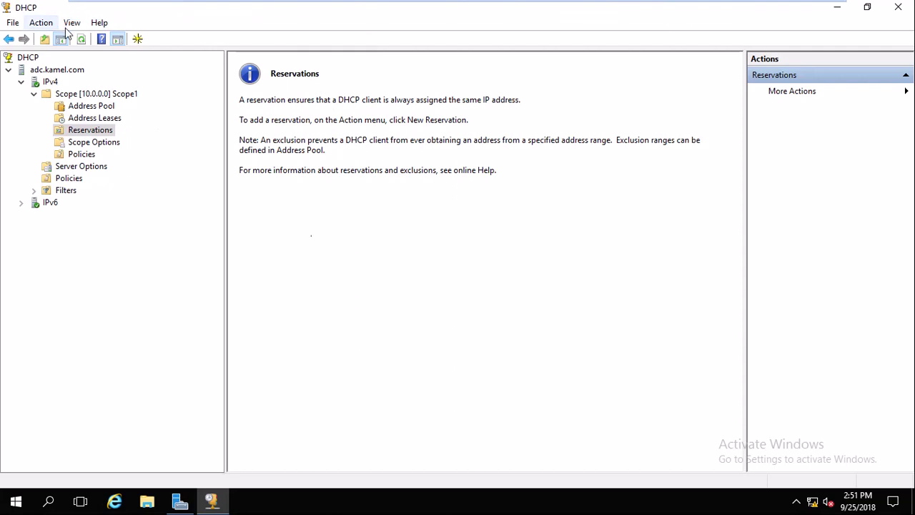
{"action": "left_click", "coordinate": [40, 23]}
{"action": "left_click", "coordinate": [63, 57]}
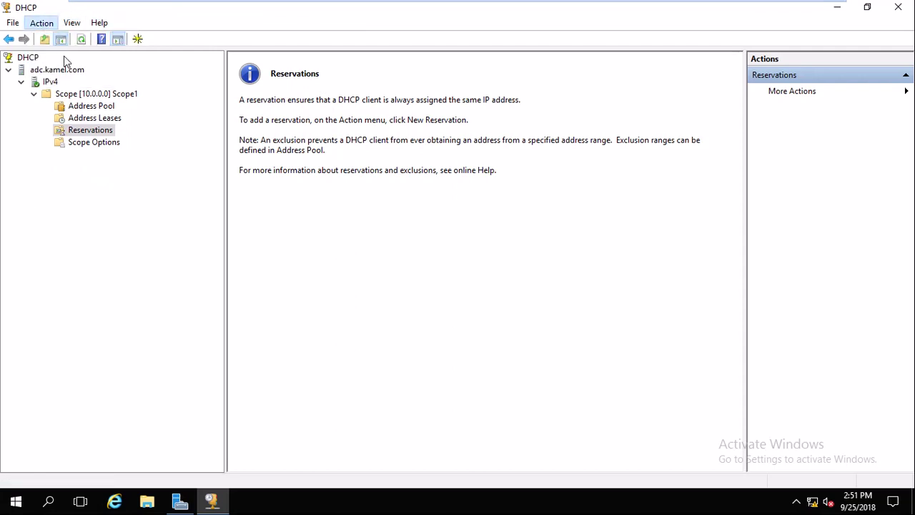
{"action": "left_click", "coordinate": [88, 120]}
{"action": "left_click", "coordinate": [88, 131]}
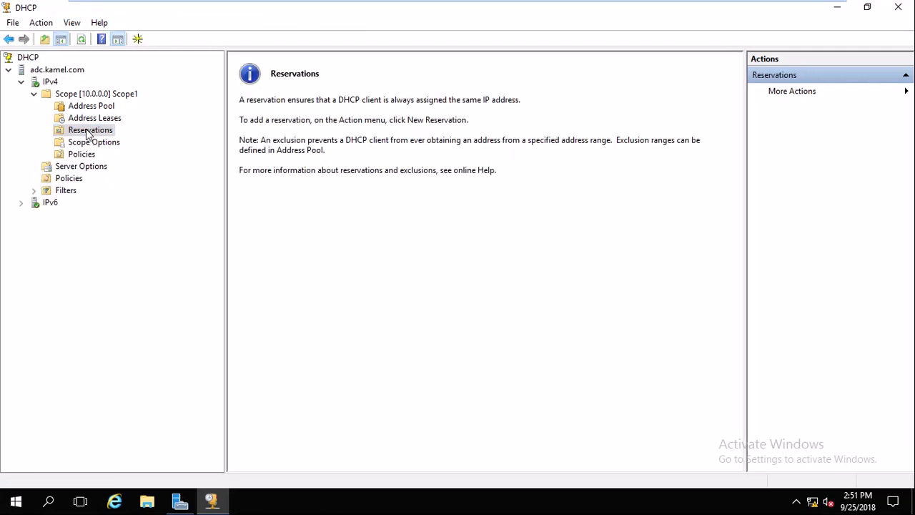
Replicate Scope1 from the ADC to its failover partner and close the report.
{"action": "right_click", "coordinate": [77, 95]}
{"action": "left_click", "coordinate": [124, 138]}
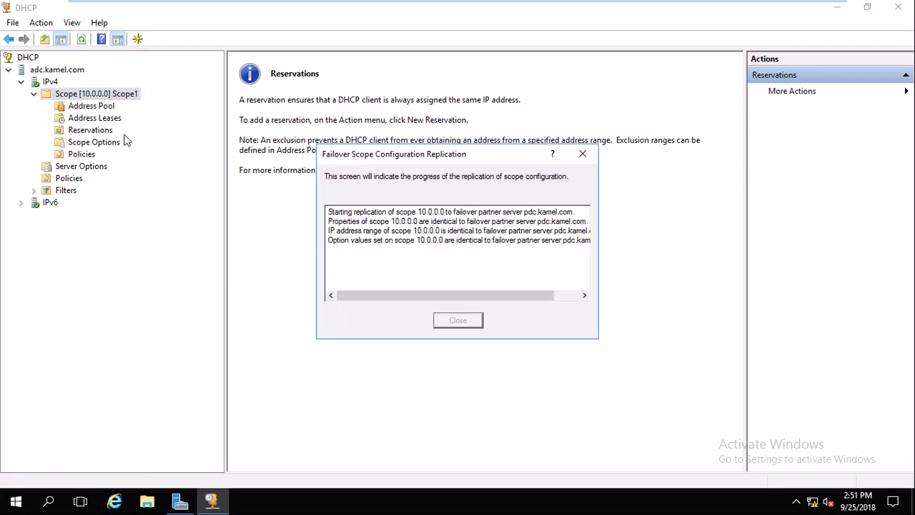
{"action": "left_click", "coordinate": [465, 319]}
{"action": "mouse_move", "coordinate": [425, 3]}
{"action": "left_click", "coordinate": [350, 9]}
Refresh the reservation's options on the PDC and replicate Scope1 to its partner.
{"action": "right_click", "coordinate": [235, 159]}
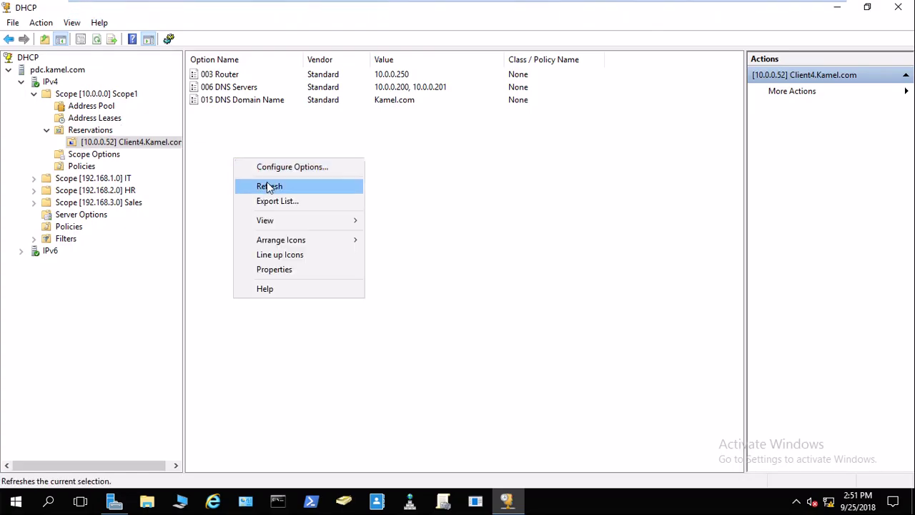
{"action": "left_click", "coordinate": [269, 186]}
{"action": "right_click", "coordinate": [86, 97]}
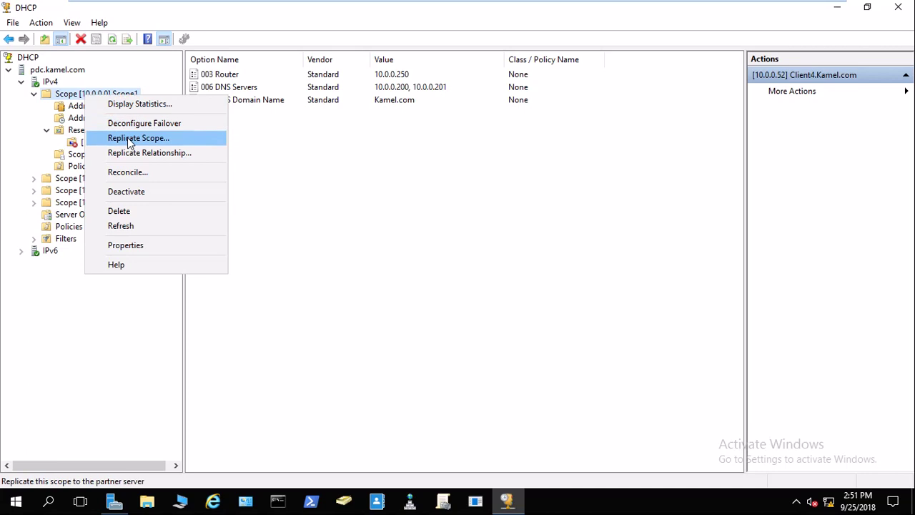
{"action": "left_click", "coordinate": [136, 138]}
{"action": "left_click", "coordinate": [453, 320]}
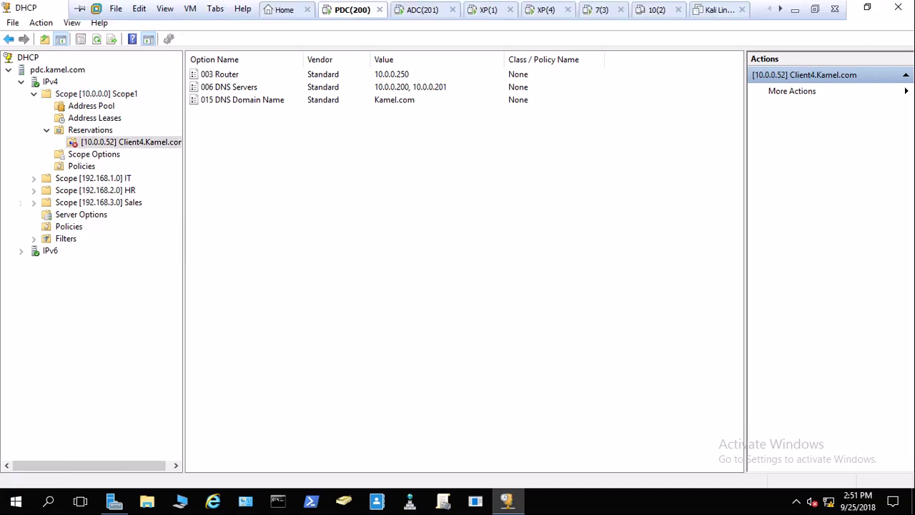
On ADC, refresh Reservations and check Address Leases and Scope Options.
{"action": "left_click", "coordinate": [422, 9]}
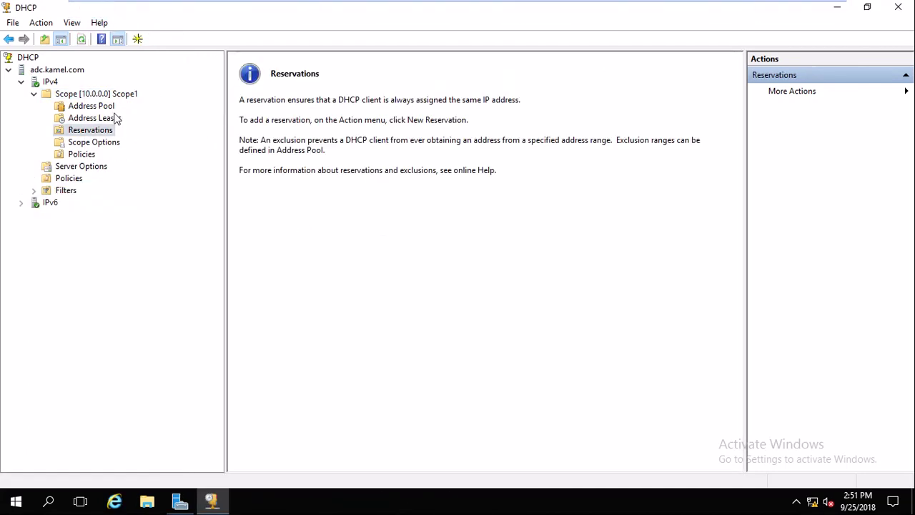
{"action": "left_click", "coordinate": [41, 22]}
{"action": "left_click", "coordinate": [54, 59]}
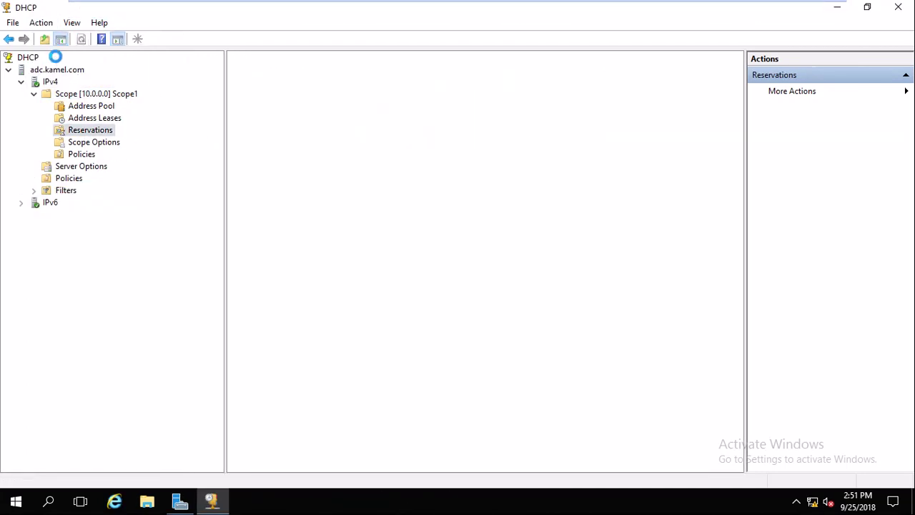
{"action": "left_click", "coordinate": [90, 120]}
{"action": "left_click", "coordinate": [89, 131]}
{"action": "left_click", "coordinate": [88, 143]}
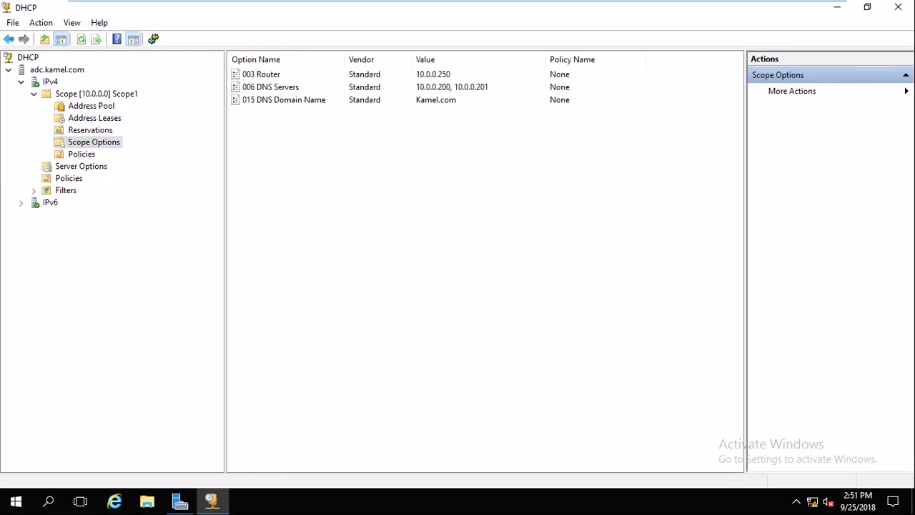
Refresh the PDC's Scope Options and compare them with the ADC's Scope Options and Reservations.
{"action": "left_click", "coordinate": [351, 9]}
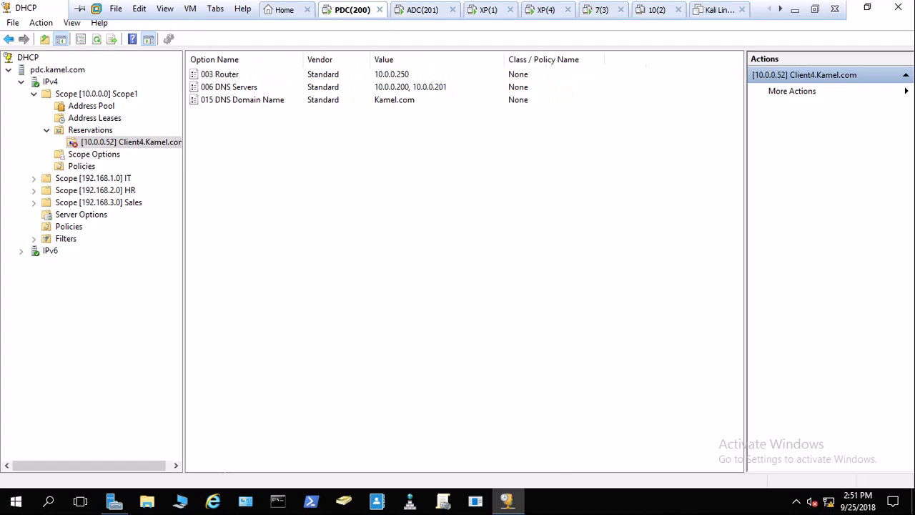
{"action": "right_click", "coordinate": [267, 207]}
{"action": "left_click", "coordinate": [293, 234]}
{"action": "right_click", "coordinate": [129, 147]}
{"action": "key", "text": "Escape"}
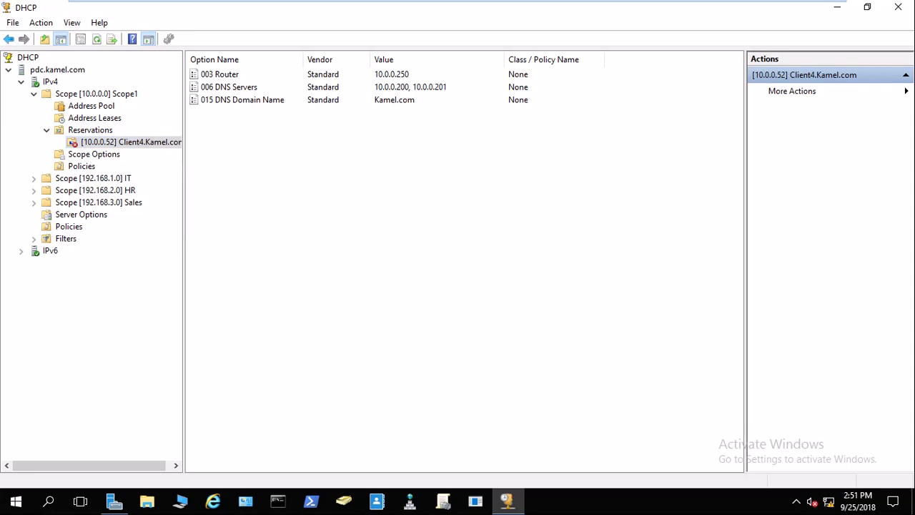
{"action": "left_click", "coordinate": [425, 10]}
{"action": "right_click", "coordinate": [279, 167]}
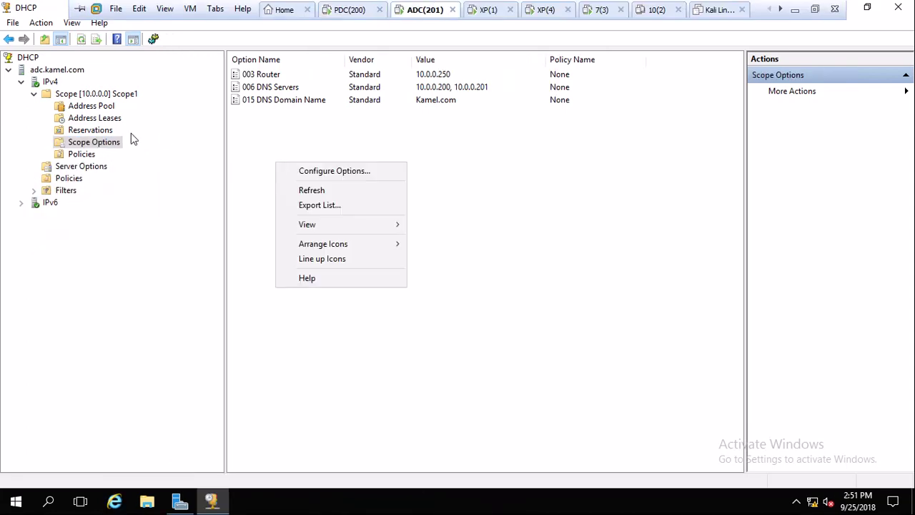
{"action": "left_click", "coordinate": [104, 131]}
{"action": "left_click", "coordinate": [352, 4]}
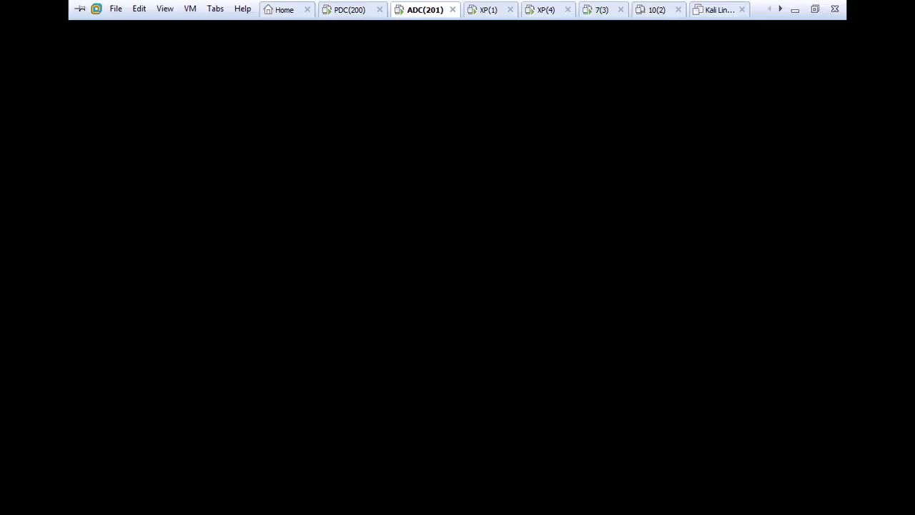
Replicate Scope1's failover relationship to adc and close the in-sync report.
{"action": "right_click", "coordinate": [113, 144]}
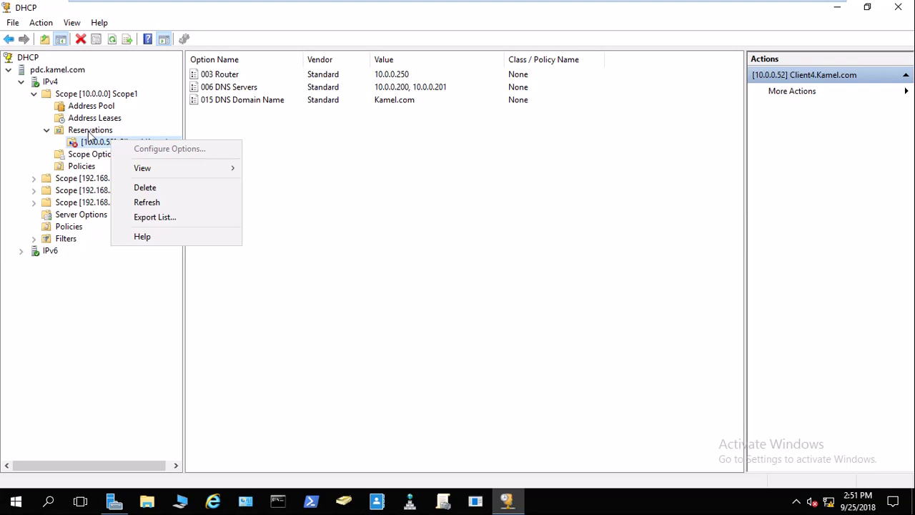
{"action": "right_click", "coordinate": [89, 133]}
{"action": "right_click", "coordinate": [88, 94]}
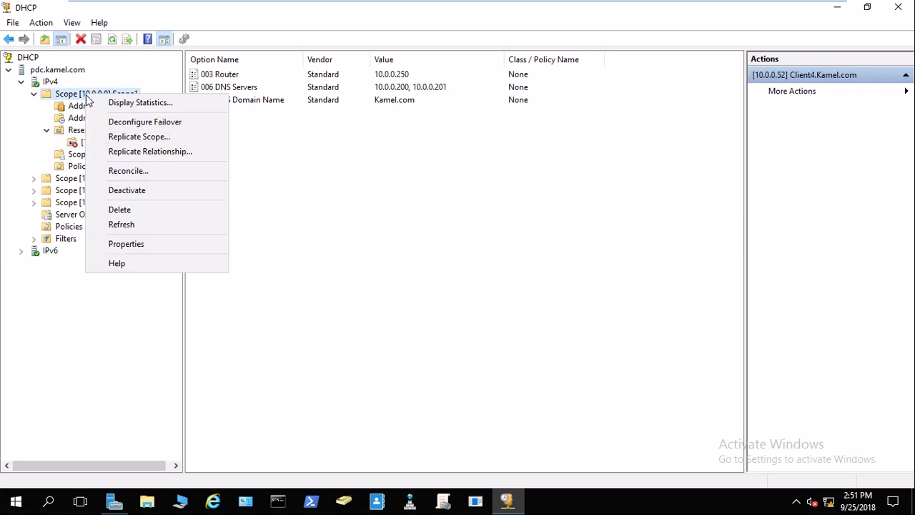
{"action": "left_click", "coordinate": [128, 153]}
{"action": "left_click", "coordinate": [517, 308]}
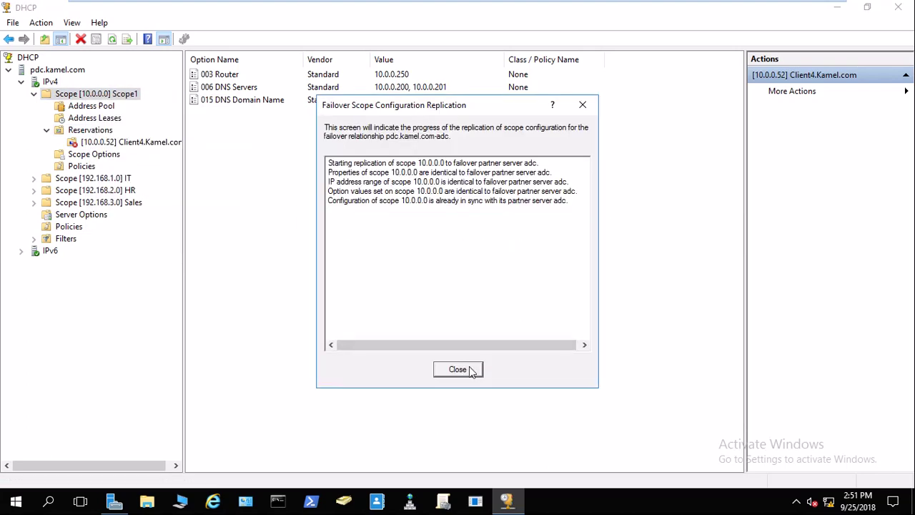
{"action": "left_click", "coordinate": [471, 371]}
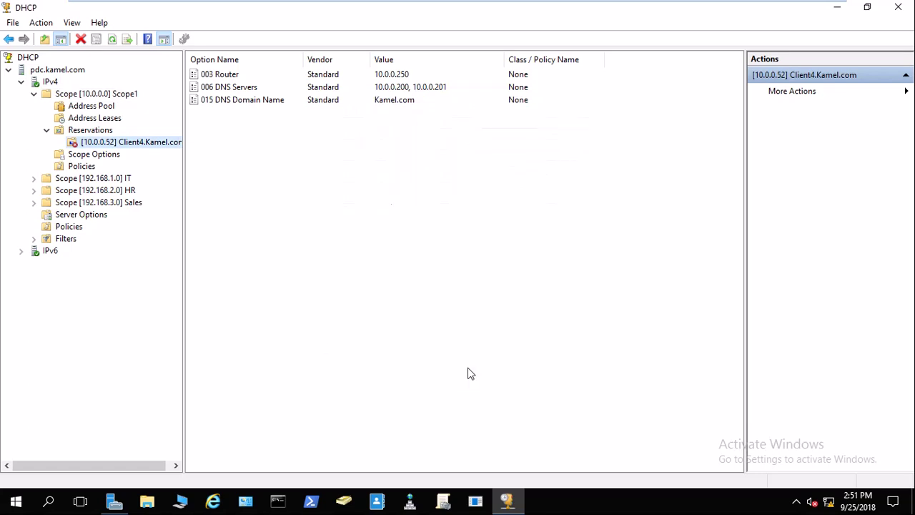
{"action": "left_click", "coordinate": [424, 10]}
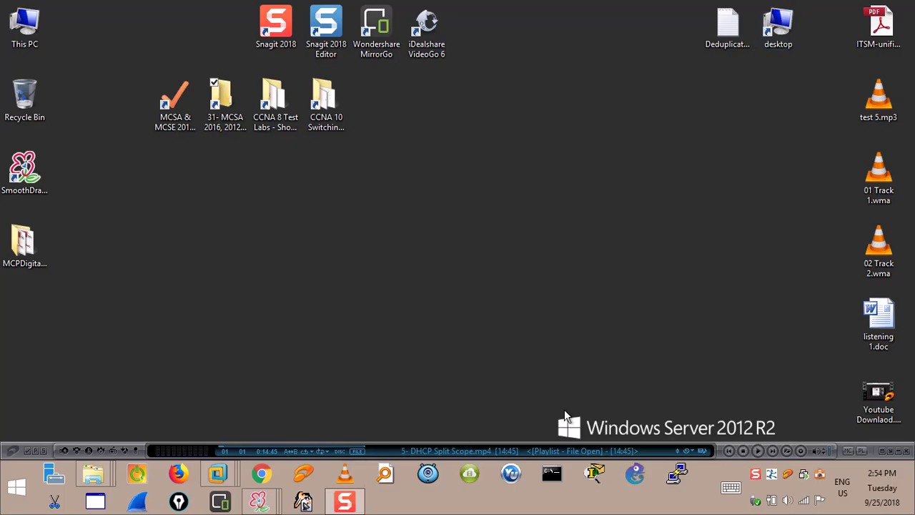
Restore VMware Workstation and show Scope [10.0.0.0] Scope1's contents in the PDC's DHCP console.
{"action": "left_click", "coordinate": [221, 474]}
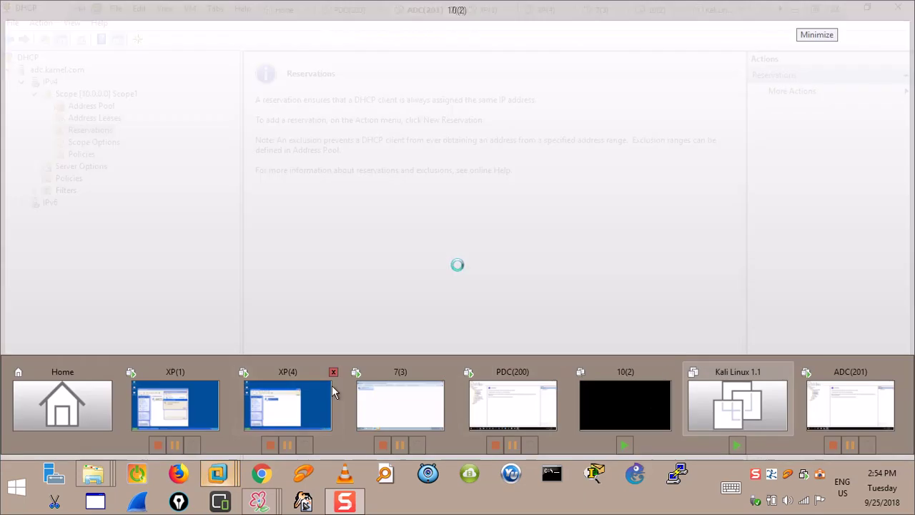
{"action": "left_click", "coordinate": [394, 394]}
{"action": "left_click", "coordinate": [500, 397]}
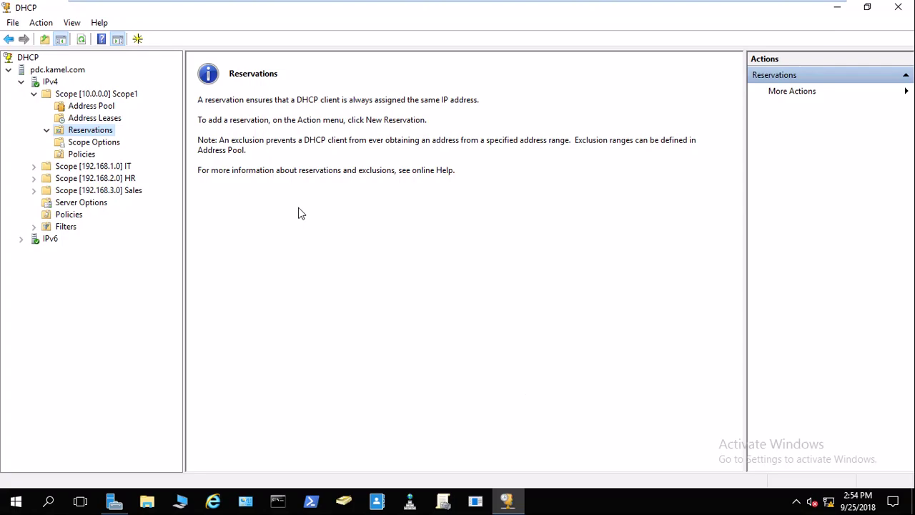
{"action": "left_click", "coordinate": [67, 96]}
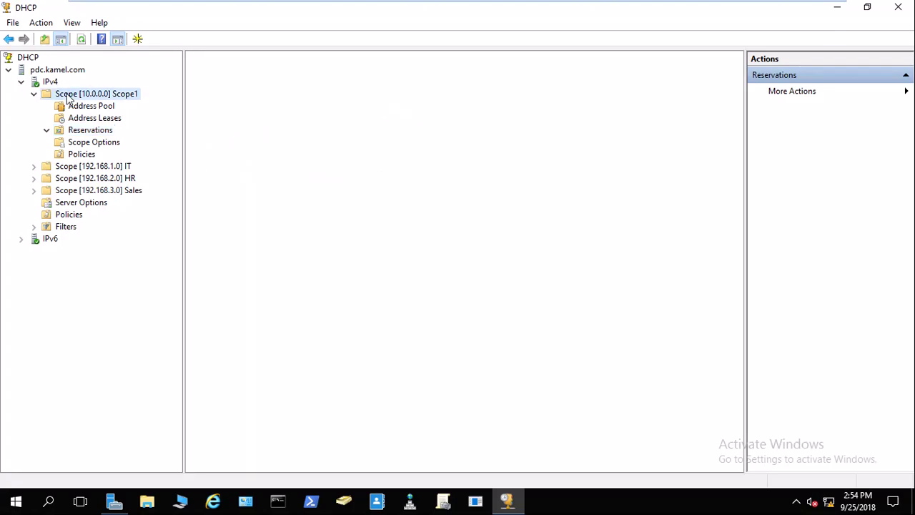
{"action": "right_click", "coordinate": [67, 94]}
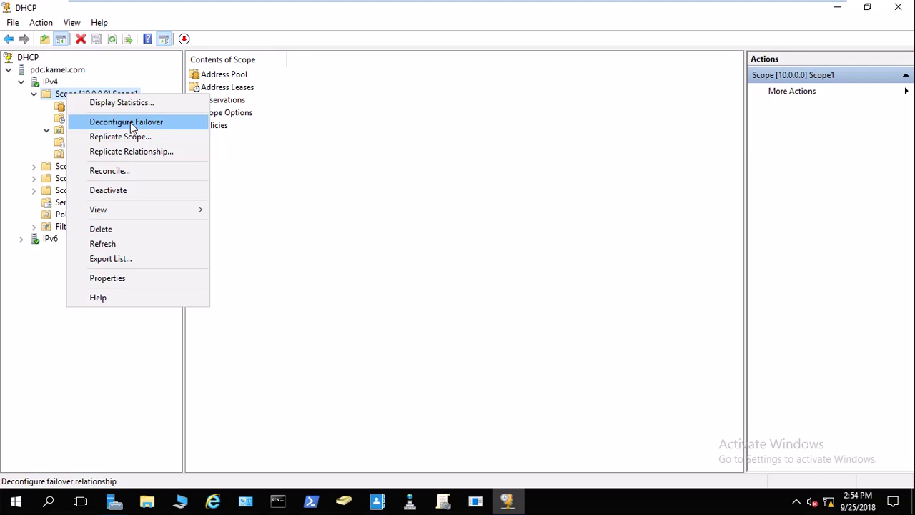
{"action": "left_click", "coordinate": [118, 279]}
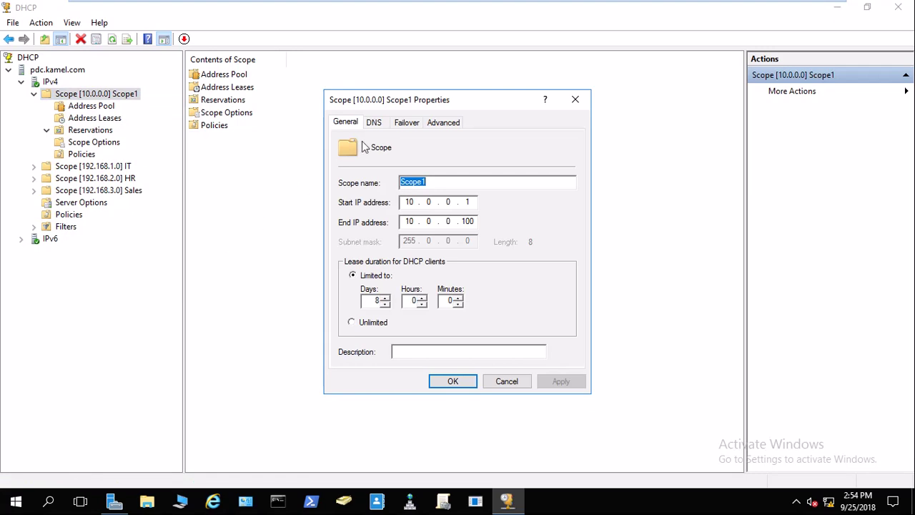
{"action": "left_click", "coordinate": [407, 124]}
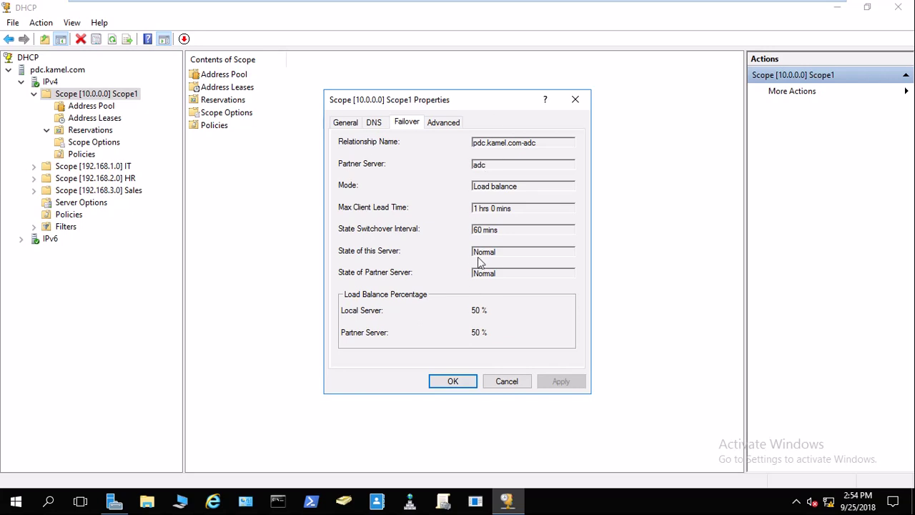
{"action": "left_click", "coordinate": [514, 382]}
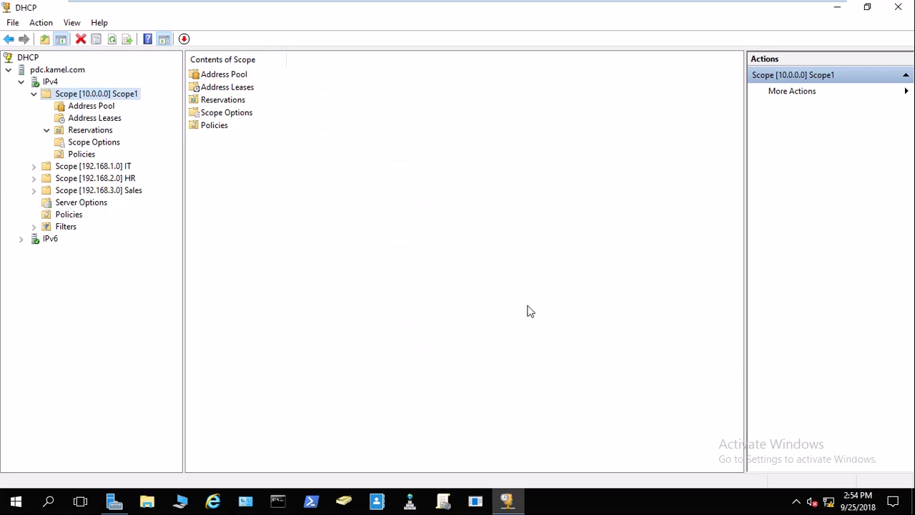
Open Properties for pdc.kamel.com's IPv4 node.
{"action": "mouse_move", "coordinate": [458, 2]}
{"action": "left_click", "coordinate": [50, 82]}
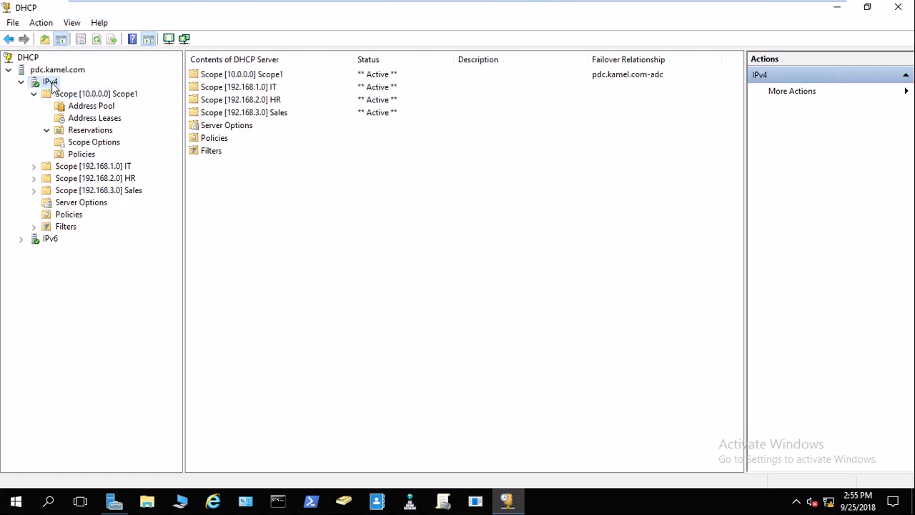
{"action": "right_click", "coordinate": [51, 83]}
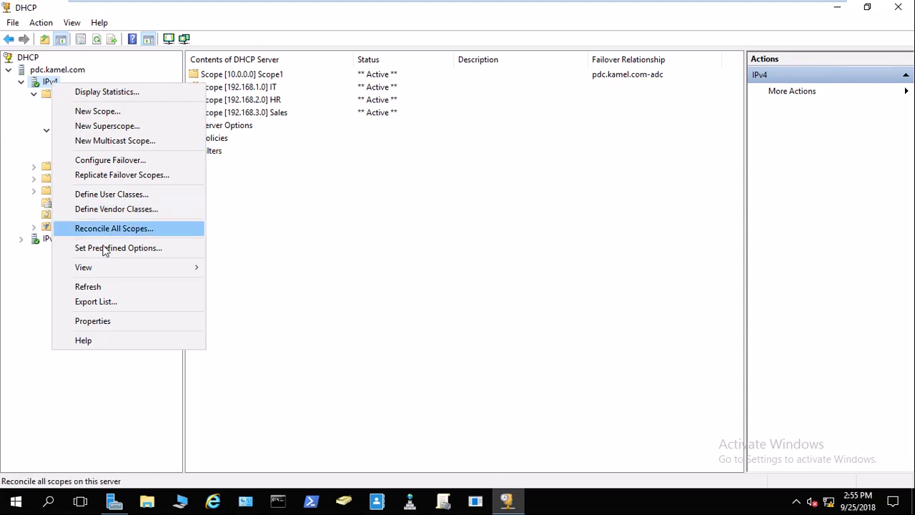
{"action": "left_click", "coordinate": [105, 320]}
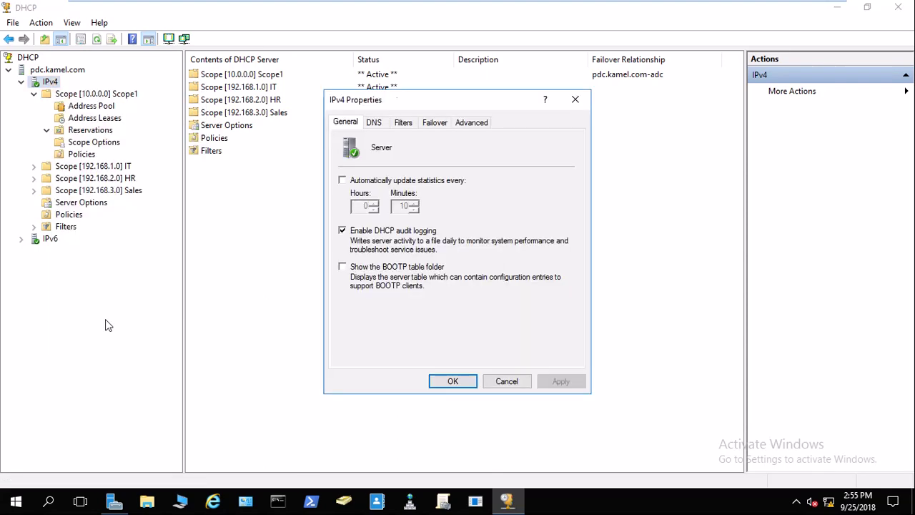
View the pdc.kamel.com-adc failover relationship (Normal, Load balance) on the Failover tab, then cancel.
{"action": "left_click", "coordinate": [431, 124]}
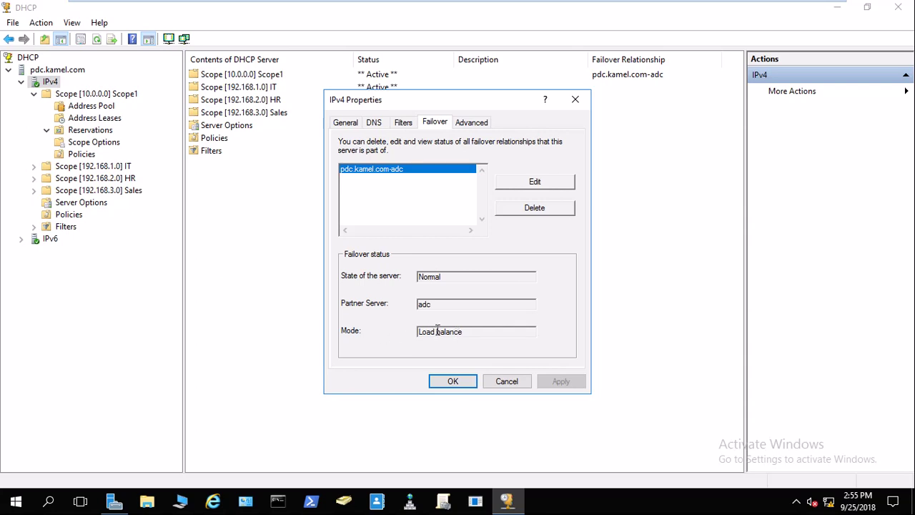
{"action": "left_click", "coordinate": [537, 185]}
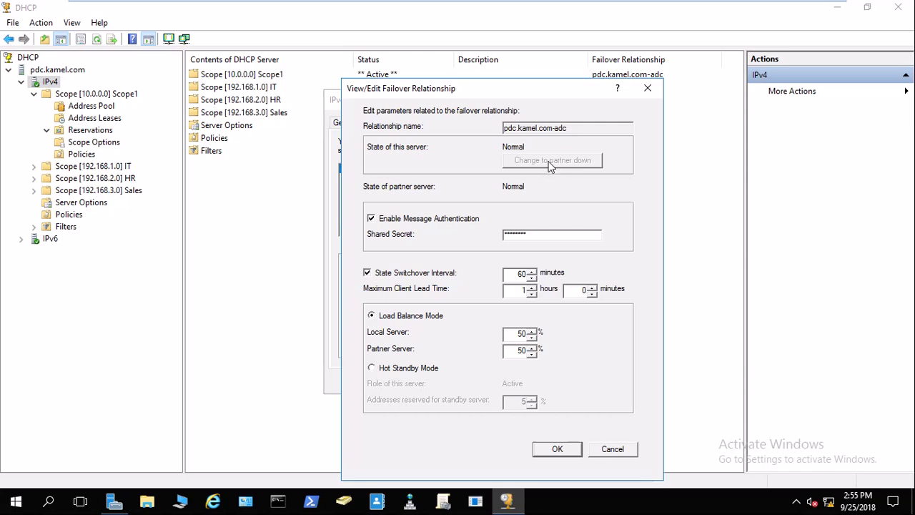
{"action": "mouse_move", "coordinate": [468, 2]}
{"action": "left_click", "coordinate": [597, 449]}
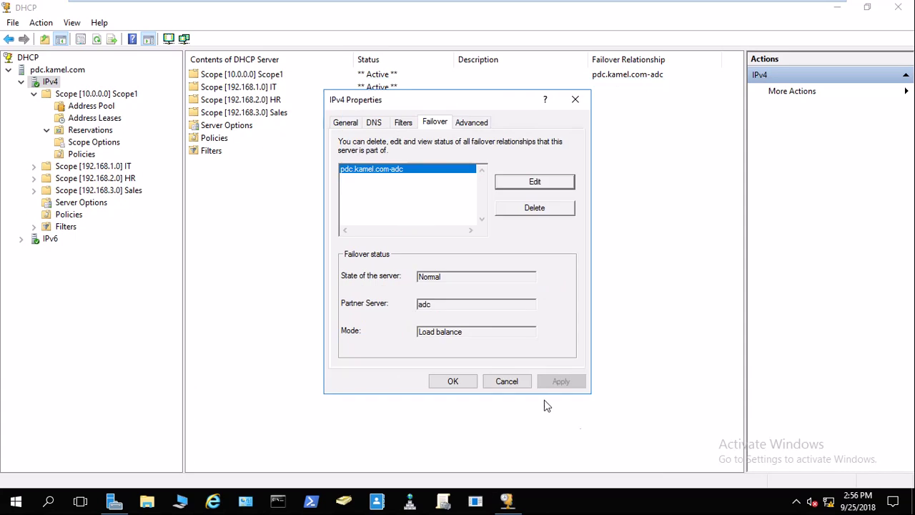
Disconnect the ADC VM's network adapter by clearing Connected and Connect at power on, then return to PDC.
{"action": "left_click", "coordinate": [507, 381]}
{"action": "mouse_move", "coordinate": [357, 8]}
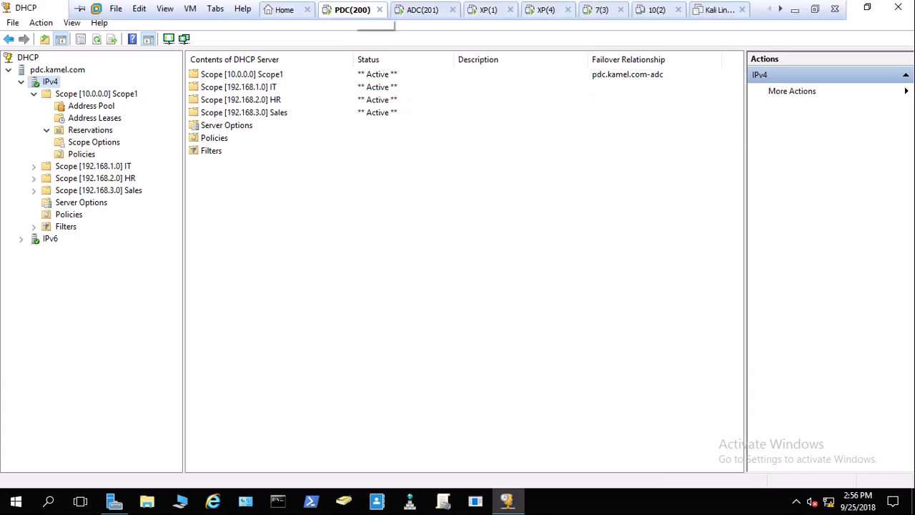
{"action": "left_click", "coordinate": [423, 9]}
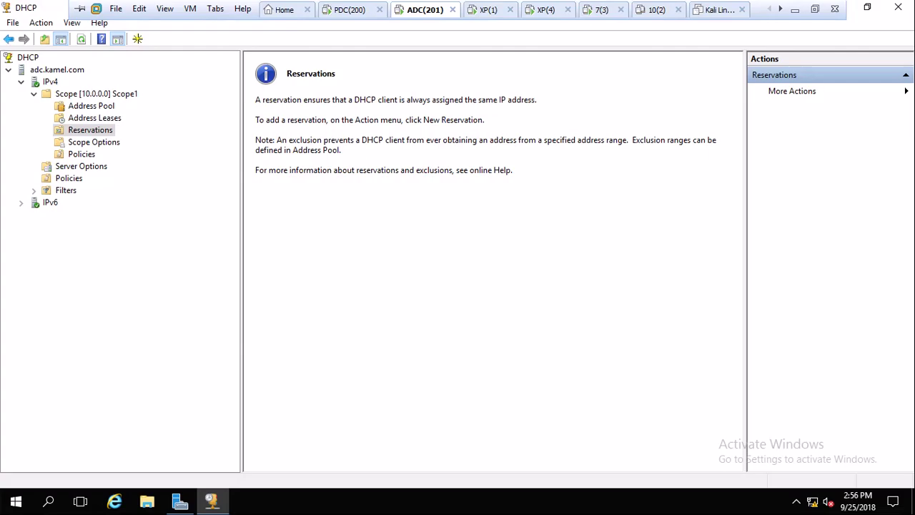
{"action": "right_click", "coordinate": [423, 9]}
{"action": "left_click", "coordinate": [452, 181]}
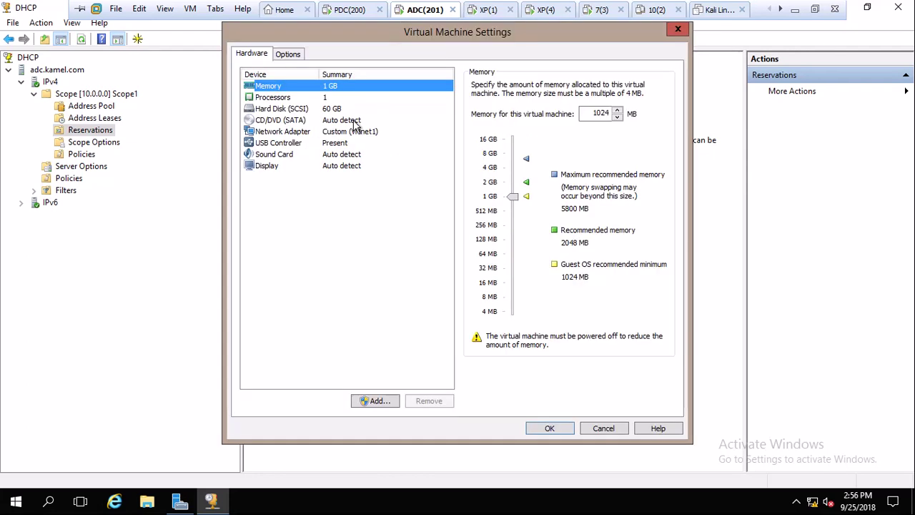
{"action": "left_click", "coordinate": [351, 132]}
{"action": "left_click", "coordinate": [477, 85]}
{"action": "left_click", "coordinate": [476, 98]}
{"action": "left_click", "coordinate": [549, 427]}
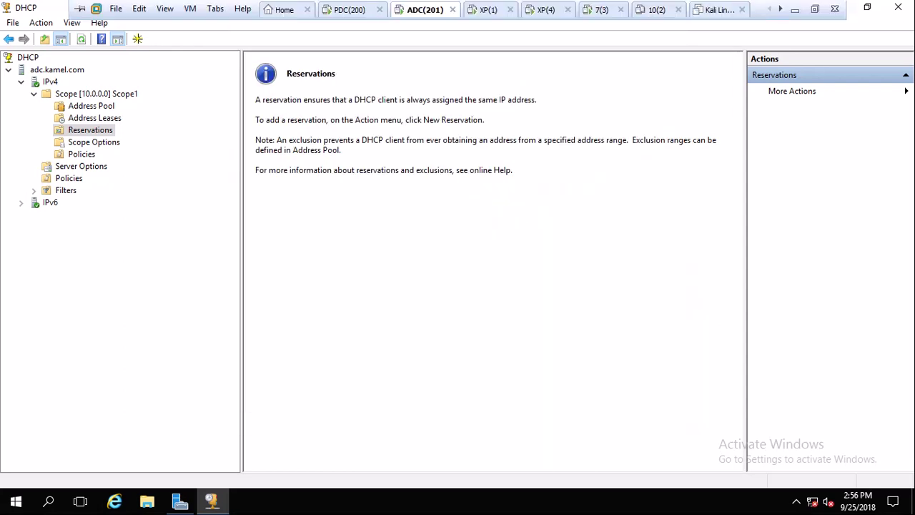
{"action": "left_click", "coordinate": [350, 10]}
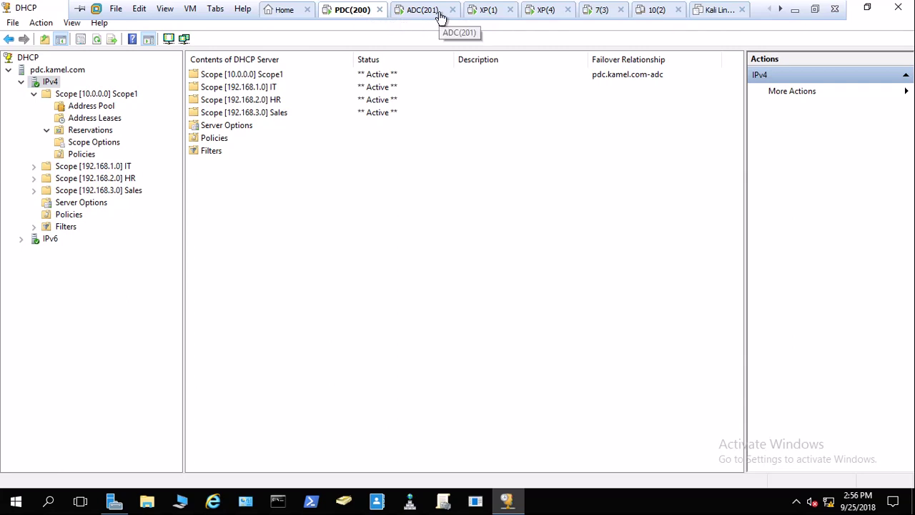
{"action": "right_click", "coordinate": [49, 84]}
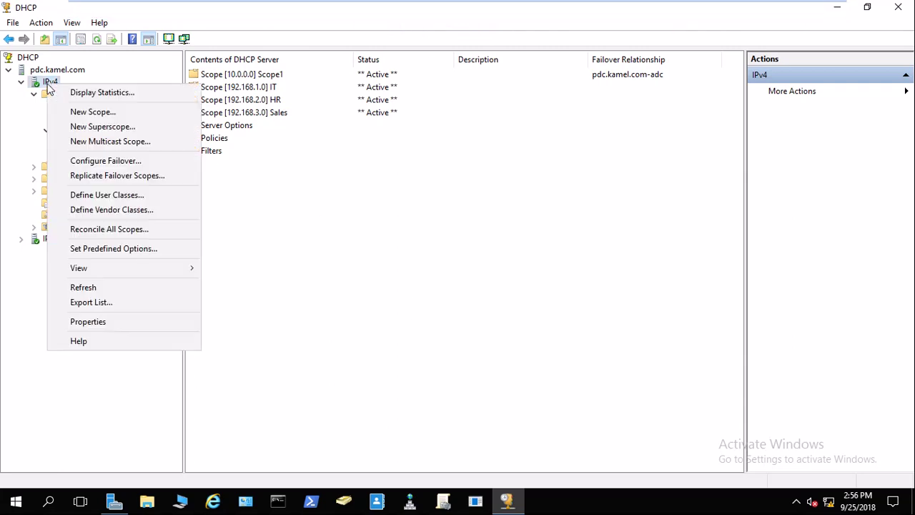
Check the pdc.kamel.com-adc failover status in IPv4 Properties, which reports Lost contact with partner adc.
{"action": "left_click", "coordinate": [94, 326]}
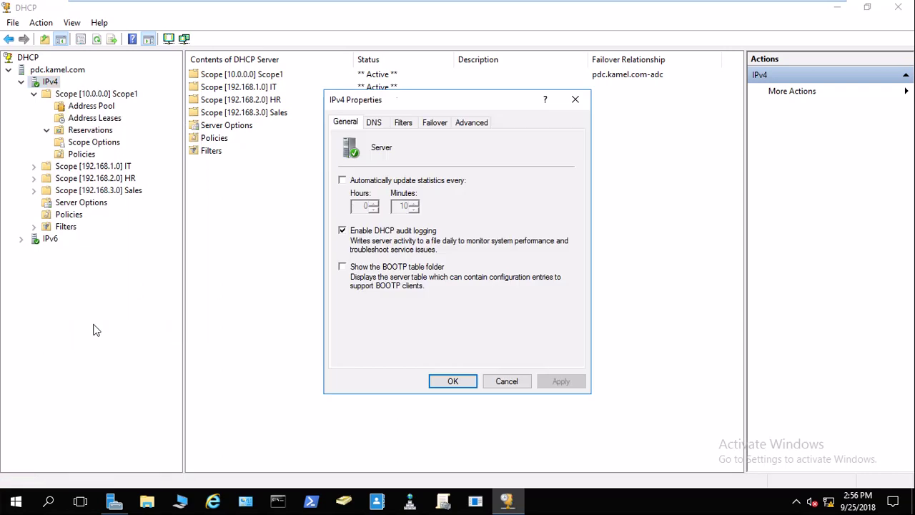
{"action": "left_click", "coordinate": [439, 123]}
{"action": "left_click", "coordinate": [521, 184]}
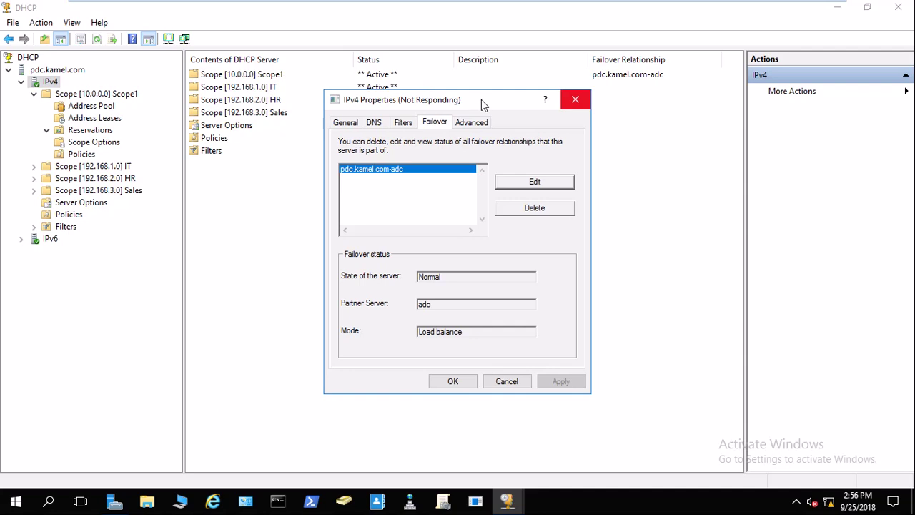
{"action": "mouse_move", "coordinate": [481, 1]}
{"action": "left_click", "coordinate": [422, 10]}
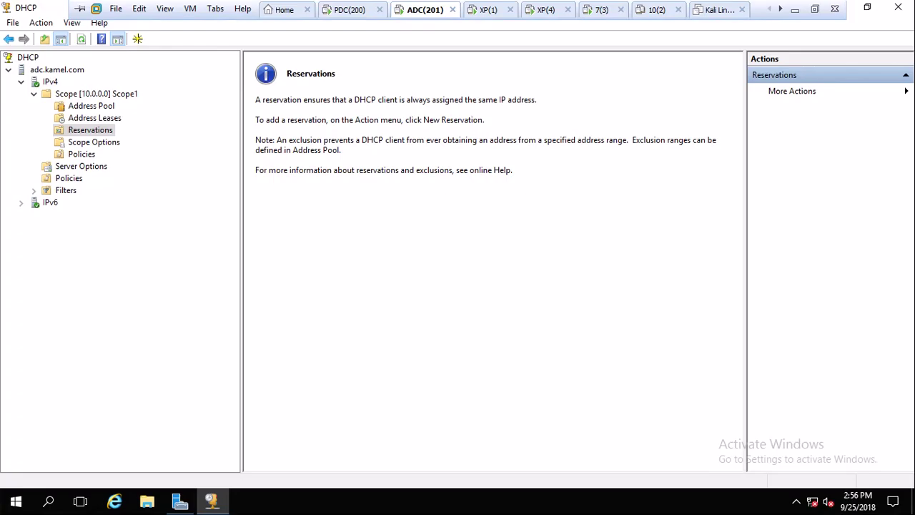
{"action": "left_click", "coordinate": [353, 9]}
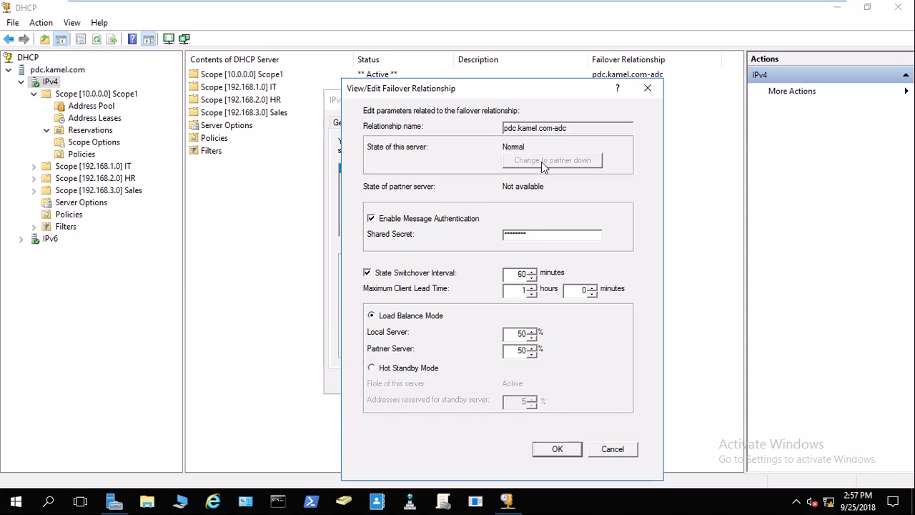
{"action": "left_click", "coordinate": [619, 451]}
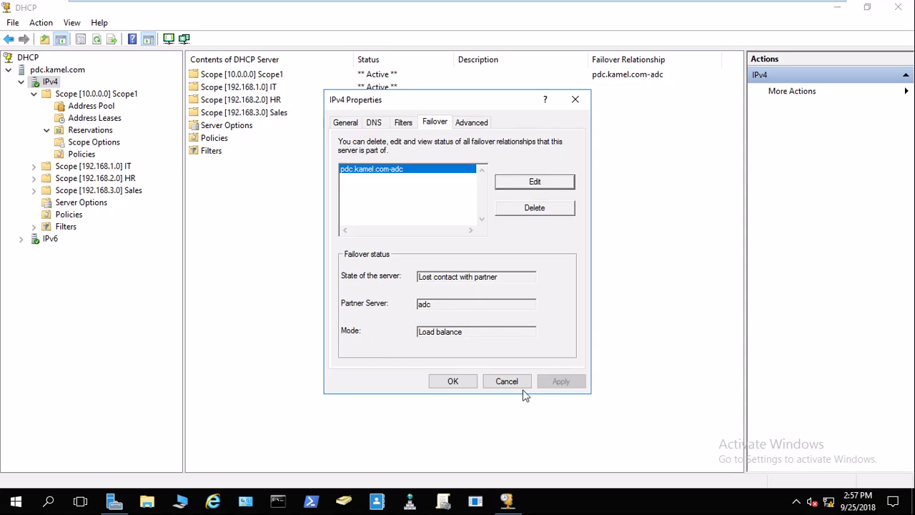
{"action": "left_click_drag", "start_coordinate": [510, 382], "coordinate": [480, 417]}
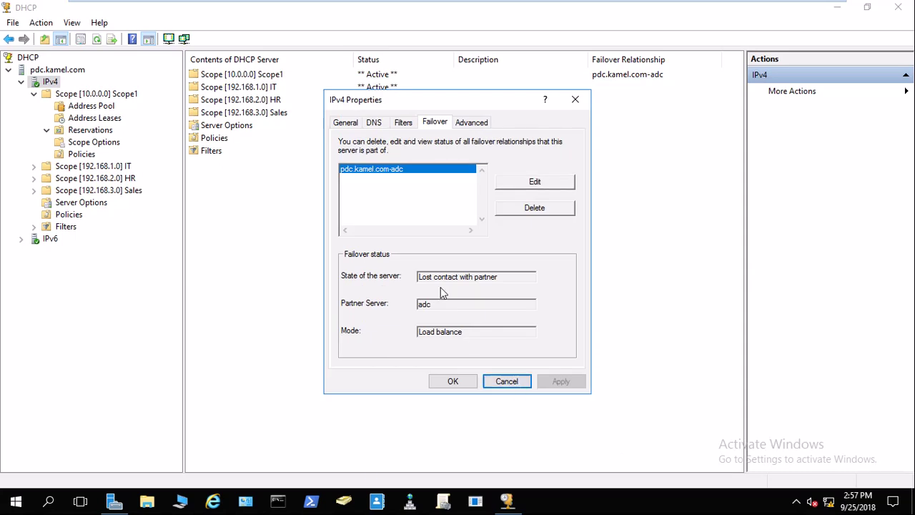
Change the pdc.kamel.com-adc relationship to Partner down, confirm it, and close both dialogs with OK.
{"action": "left_click", "coordinate": [535, 182]}
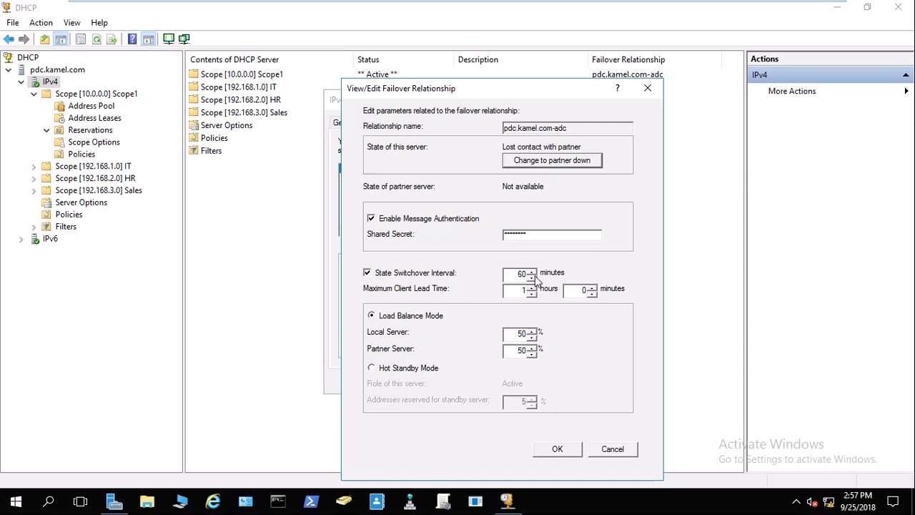
{"action": "left_click", "coordinate": [538, 163]}
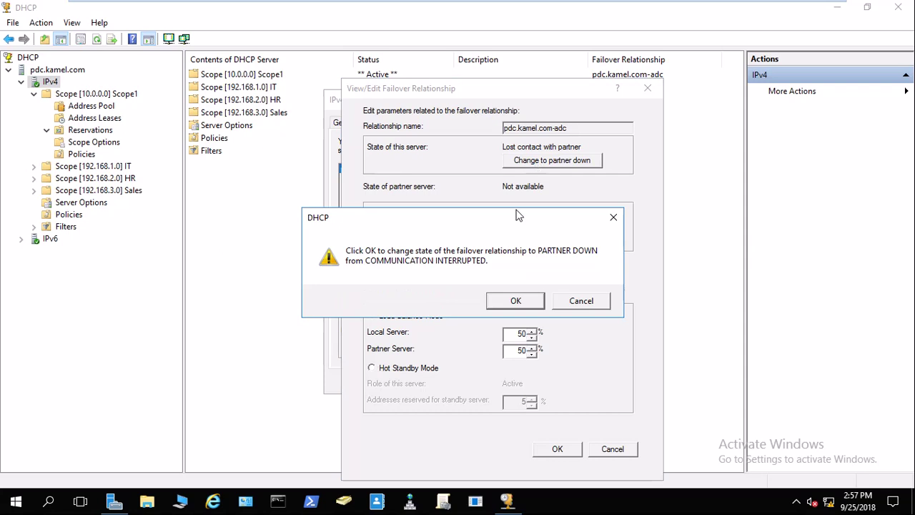
{"action": "left_click", "coordinate": [517, 300]}
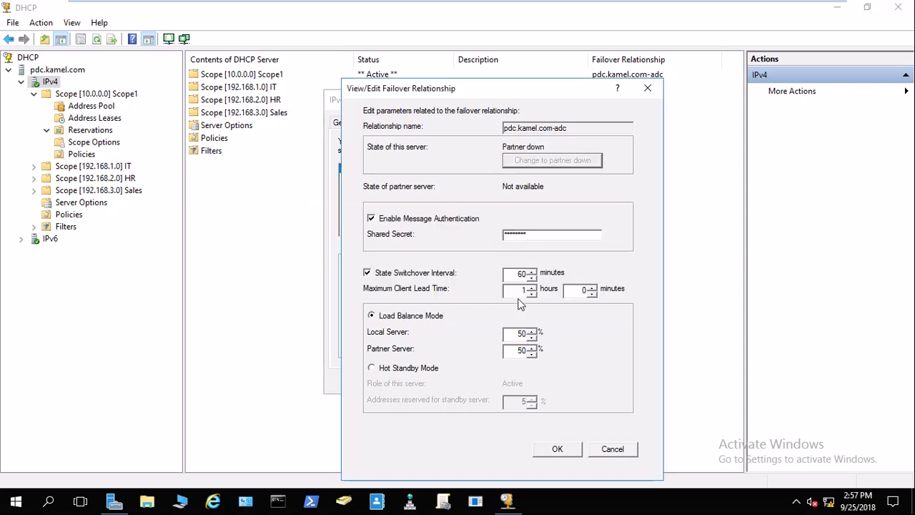
{"action": "left_click", "coordinate": [562, 450]}
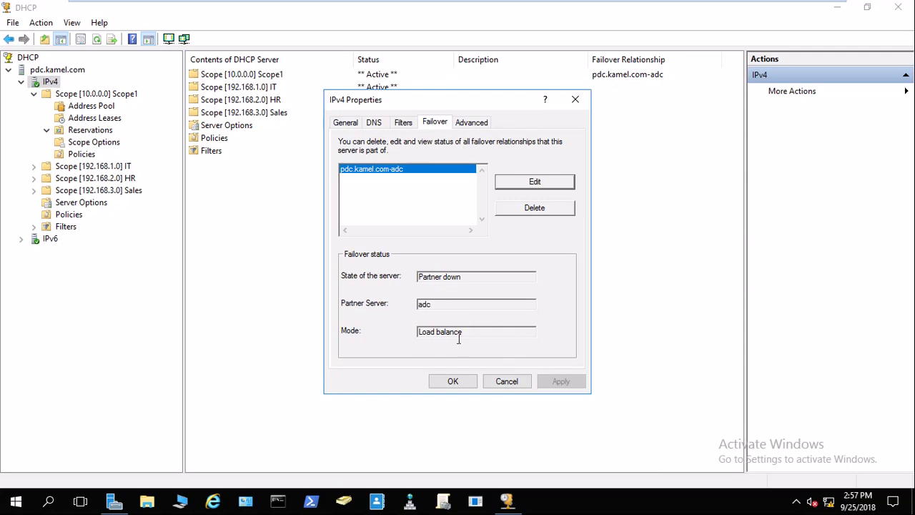
{"action": "left_click", "coordinate": [453, 381]}
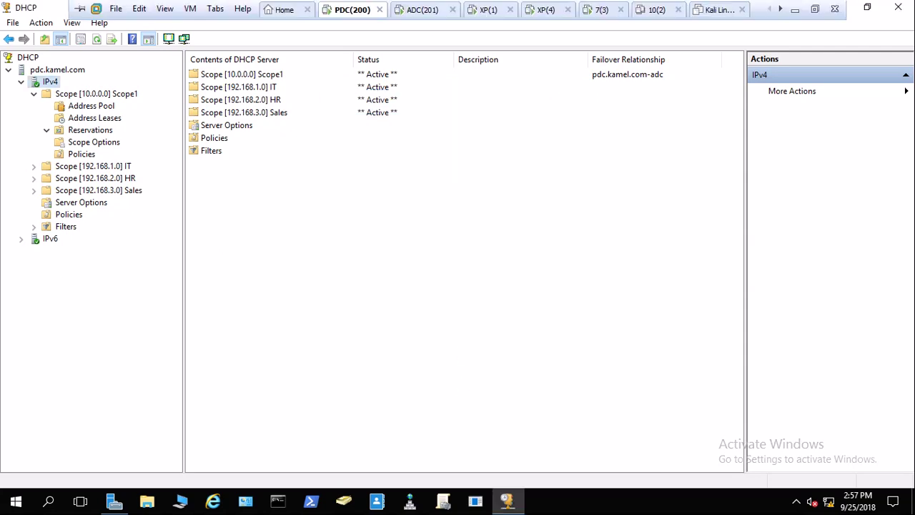
Switch between the ADC and PDC machines and briefly open and close PDC's IPv4 server properties.
{"action": "left_click", "coordinate": [424, 9]}
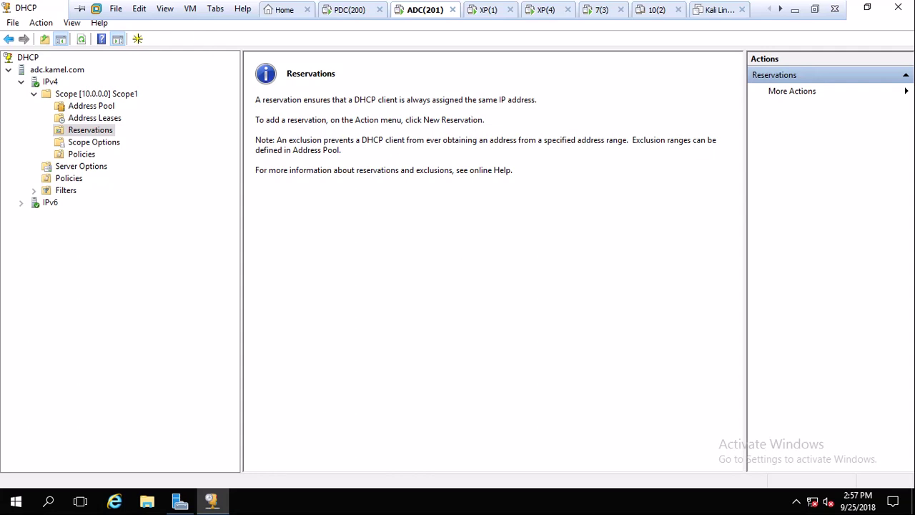
{"action": "left_click", "coordinate": [349, 9]}
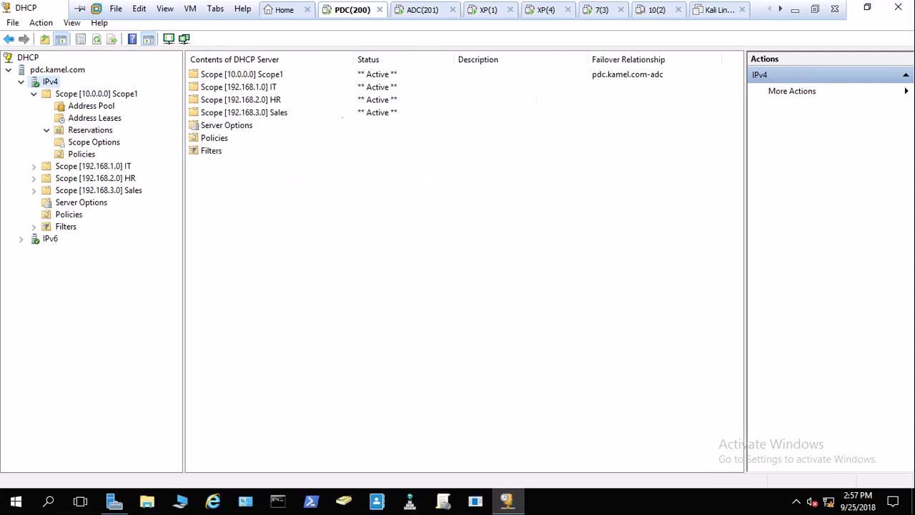
{"action": "left_click", "coordinate": [414, 13]}
{"action": "left_click", "coordinate": [347, 13]}
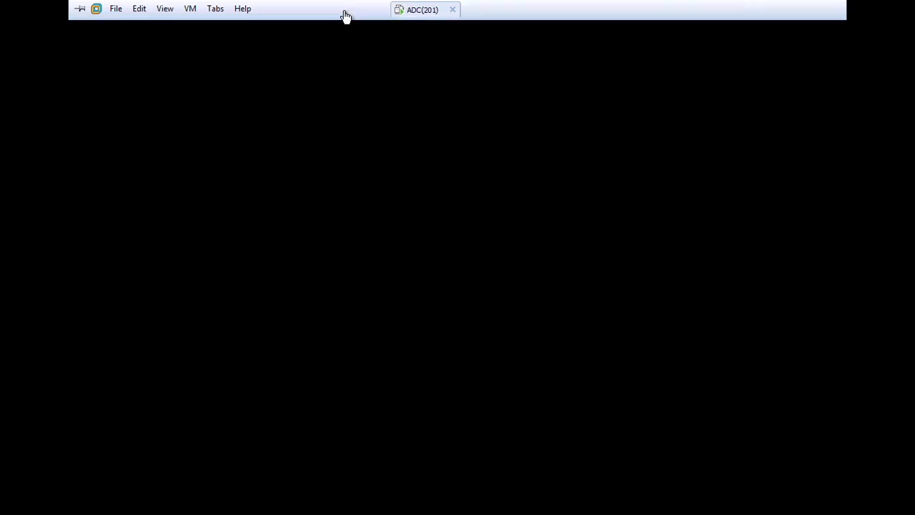
{"action": "right_click", "coordinate": [49, 82]}
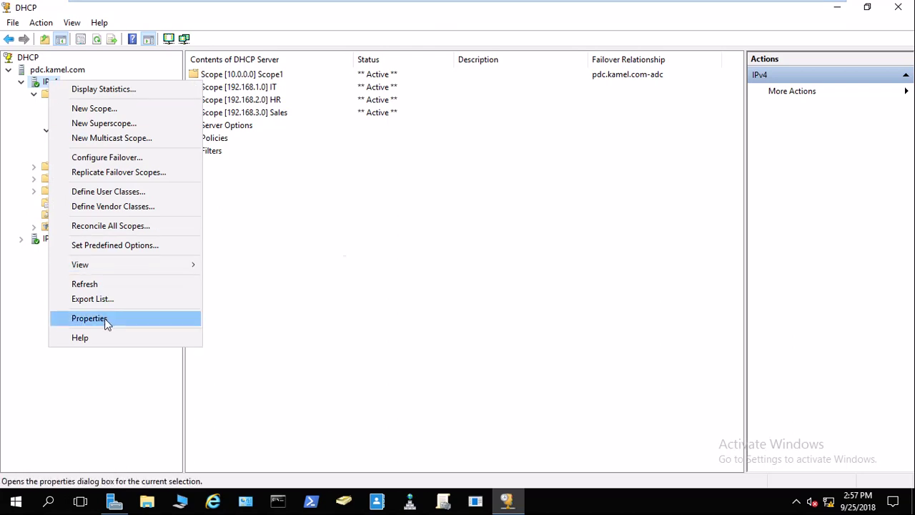
{"action": "left_click", "coordinate": [104, 318]}
{"action": "mouse_move", "coordinate": [521, 7]}
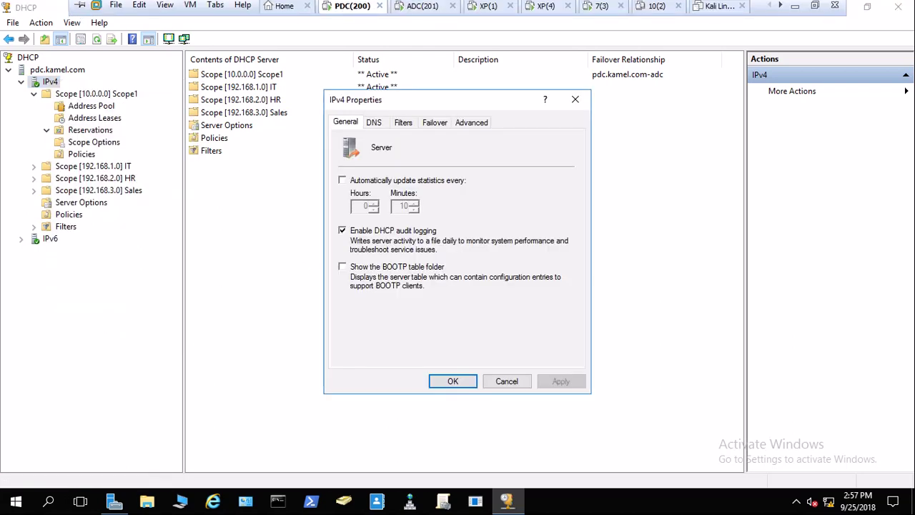
{"action": "left_click", "coordinate": [576, 100]}
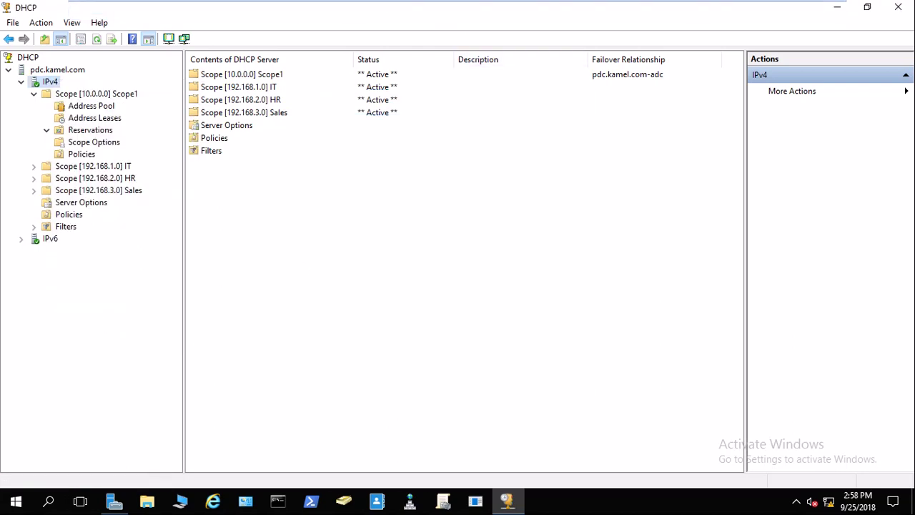
Reconnect the ADC VM's network adapter, ticking Connected and Connect at power on.
{"action": "left_click", "coordinate": [424, 9]}
{"action": "right_click", "coordinate": [424, 10]}
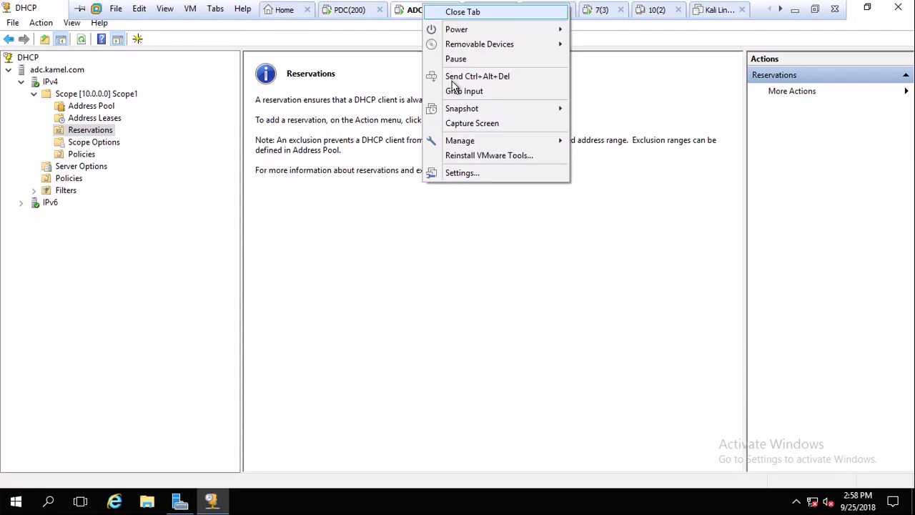
{"action": "left_click", "coordinate": [465, 172]}
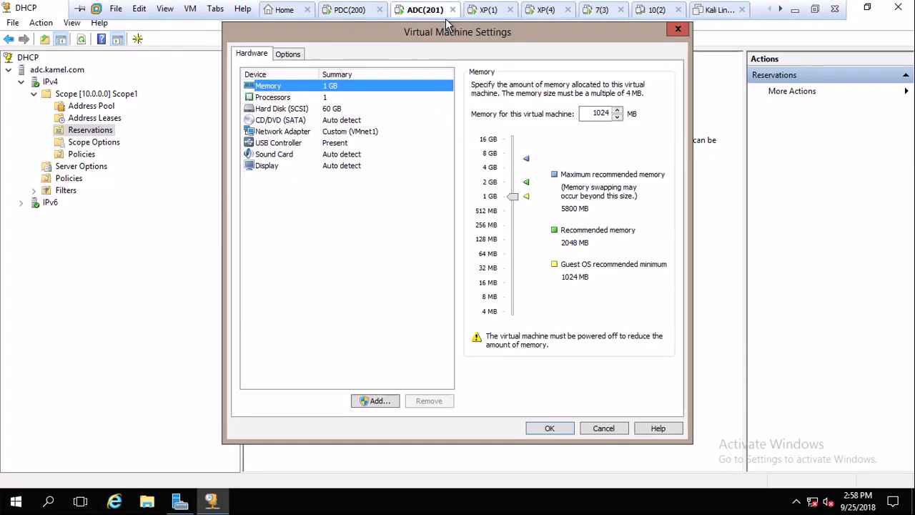
{"action": "left_click", "coordinate": [290, 56]}
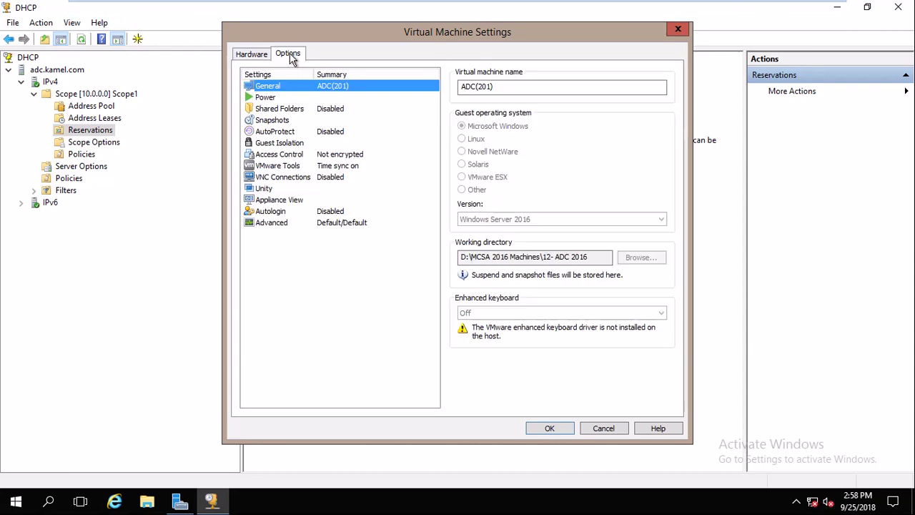
{"action": "left_click", "coordinate": [260, 54]}
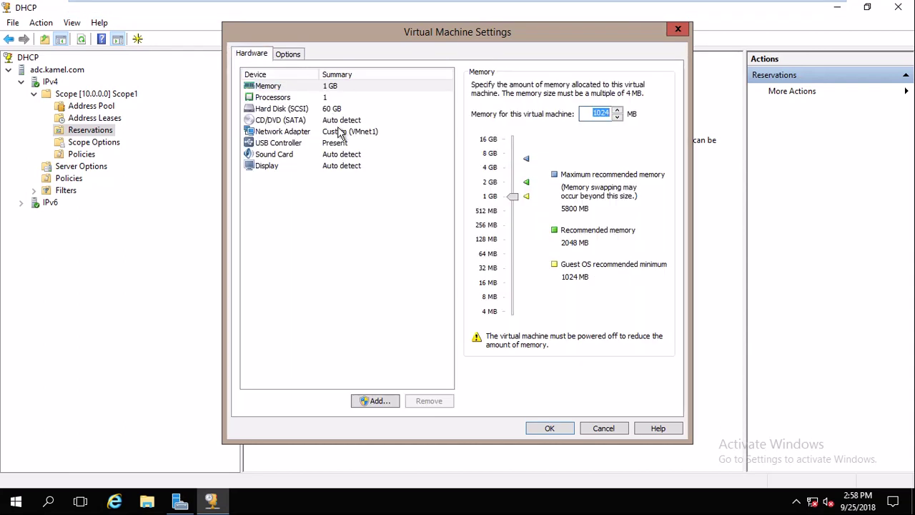
{"action": "left_click", "coordinate": [340, 133]}
{"action": "left_click", "coordinate": [476, 85]}
{"action": "left_click", "coordinate": [476, 97]}
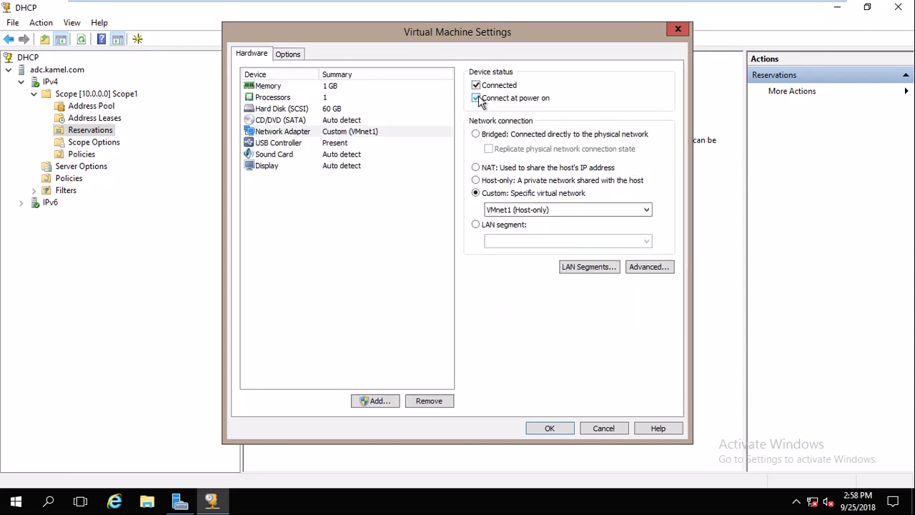
{"action": "left_click", "coordinate": [550, 429]}
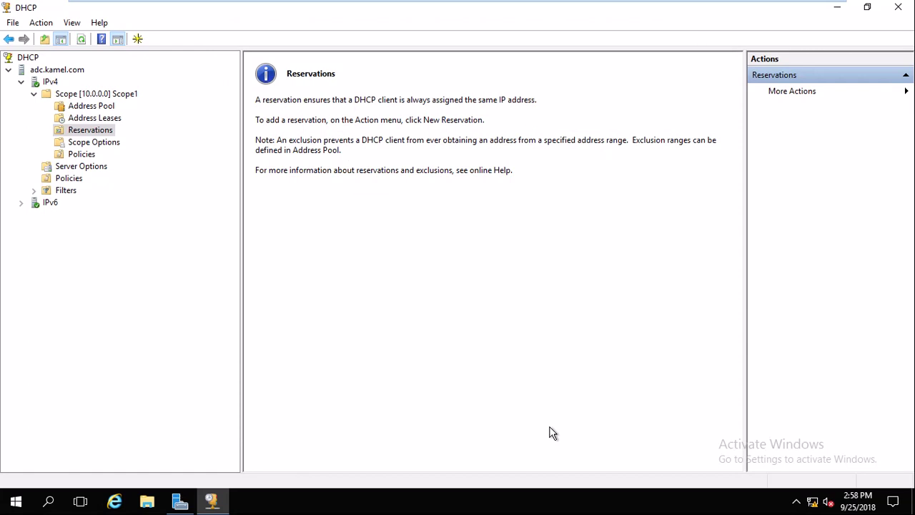
{"action": "mouse_move", "coordinate": [458, 2]}
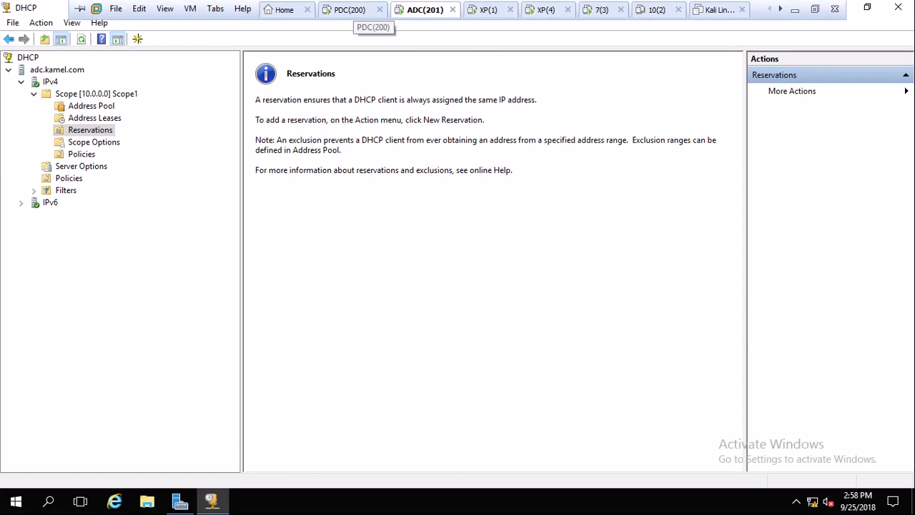
On PDC, verify the pdc.kamel.com-adc relationship details show both servers in Normal state.
{"action": "left_click", "coordinate": [350, 10]}
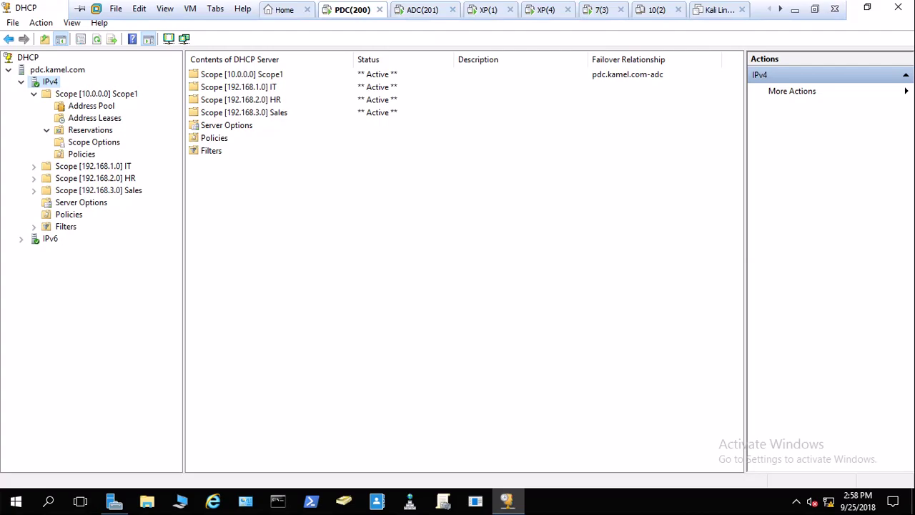
{"action": "right_click", "coordinate": [44, 83]}
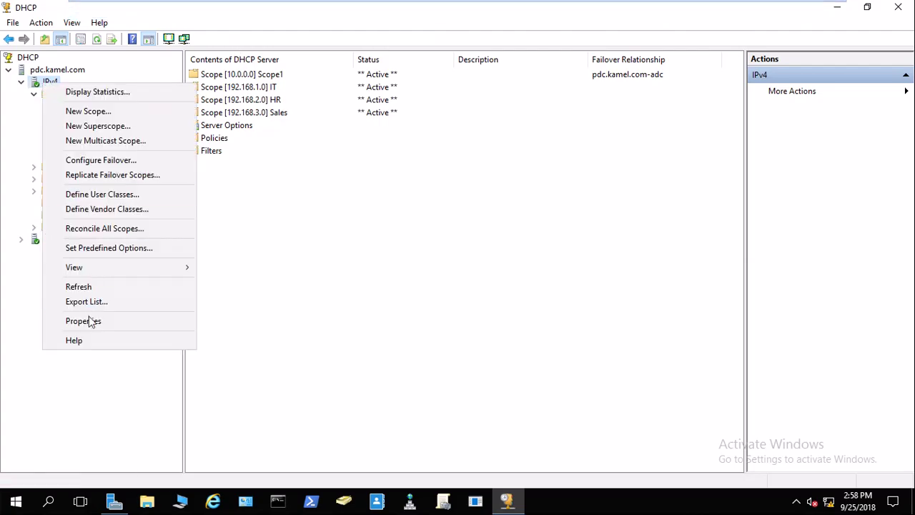
{"action": "left_click", "coordinate": [88, 321]}
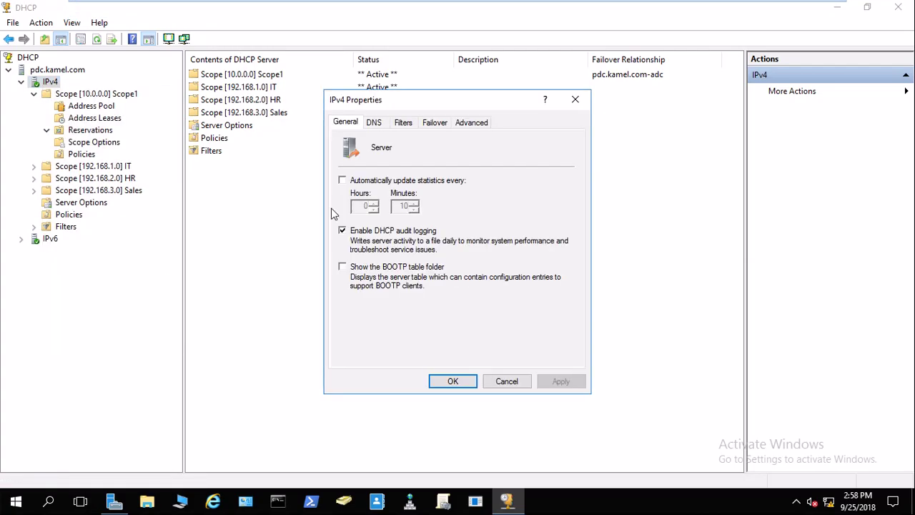
{"action": "left_click", "coordinate": [435, 123]}
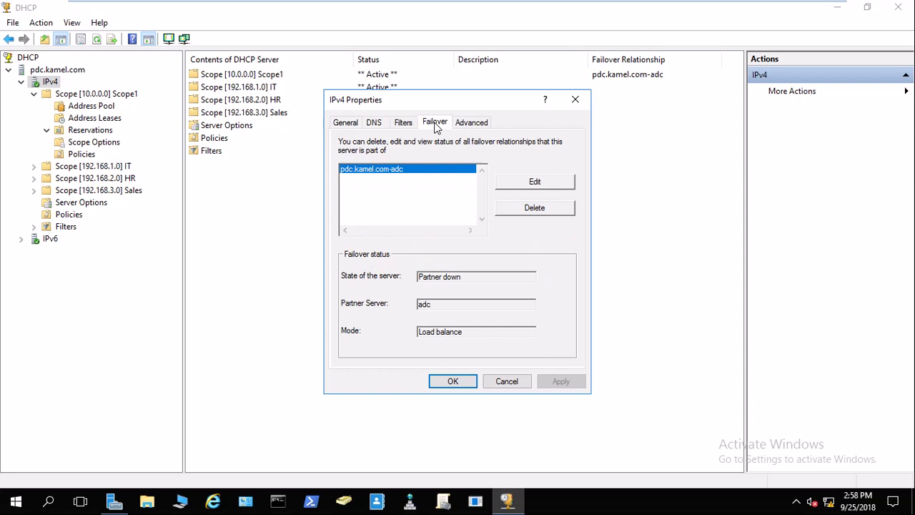
{"action": "left_click", "coordinate": [535, 185]}
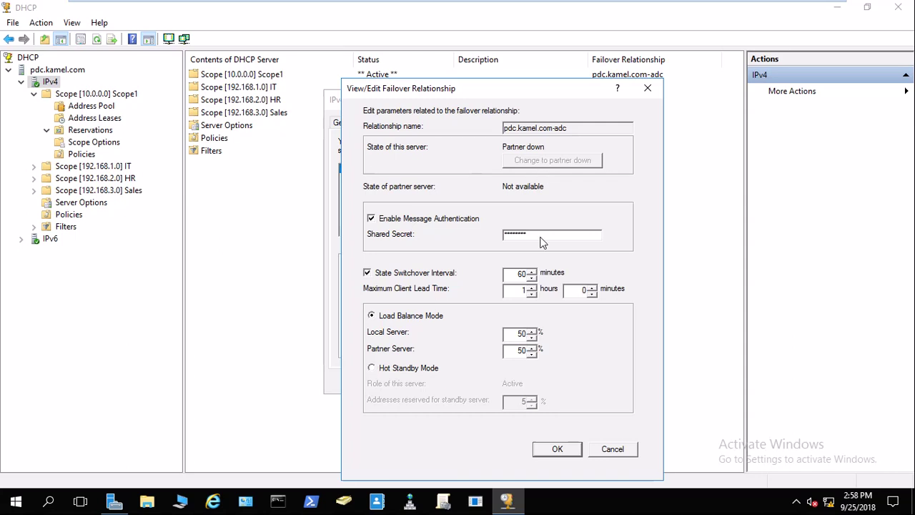
{"action": "left_click", "coordinate": [613, 449]}
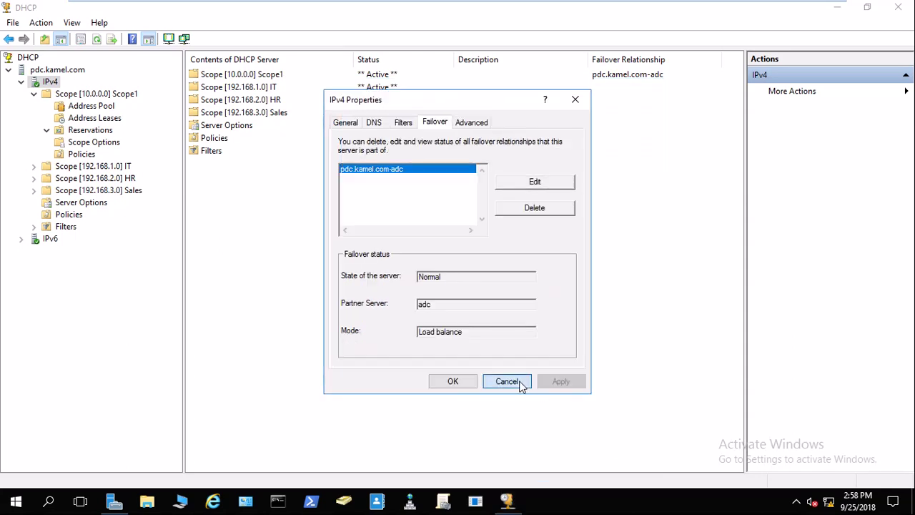
{"action": "left_click", "coordinate": [519, 381]}
Reopen the pdc.kamel.com-adc relationship for editing and select Hot Standby Mode.
{"action": "left_click", "coordinate": [422, 9]}
{"action": "left_click", "coordinate": [352, 9]}
{"action": "right_click", "coordinate": [47, 85]}
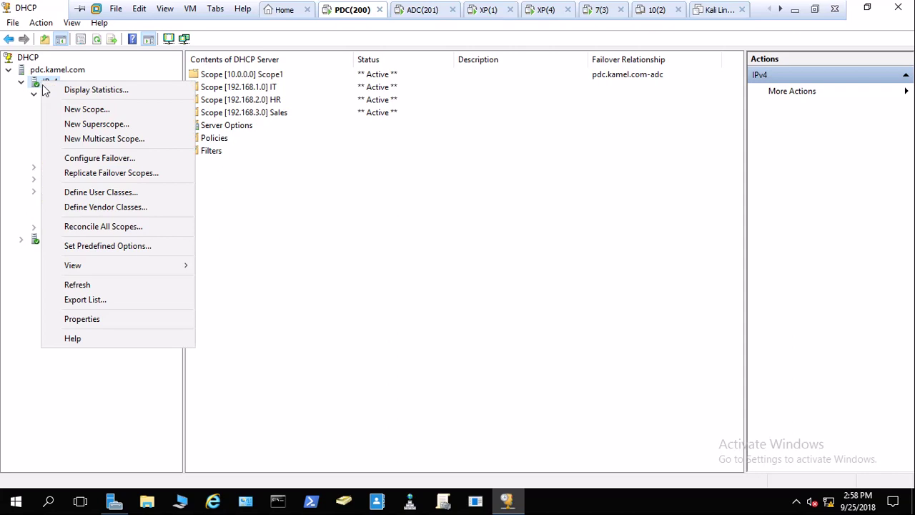
{"action": "left_click", "coordinate": [83, 321]}
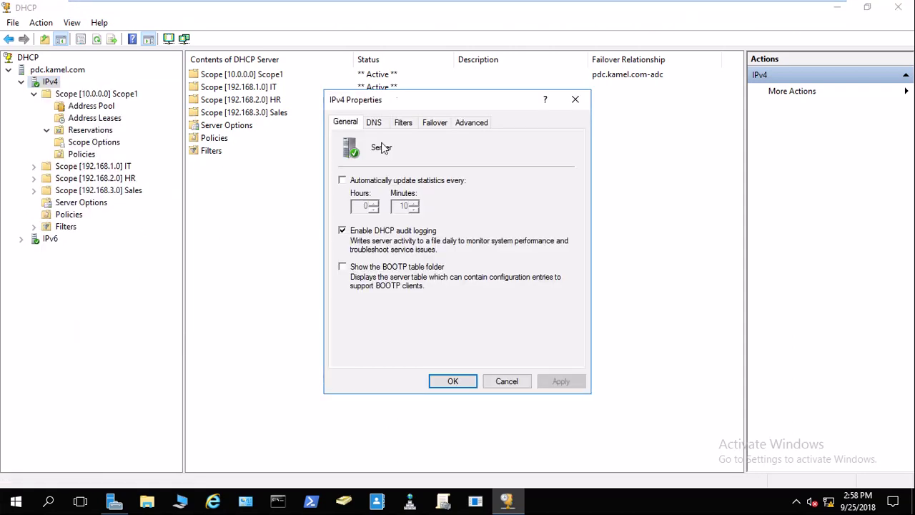
{"action": "left_click", "coordinate": [446, 125]}
{"action": "left_click", "coordinate": [533, 185]}
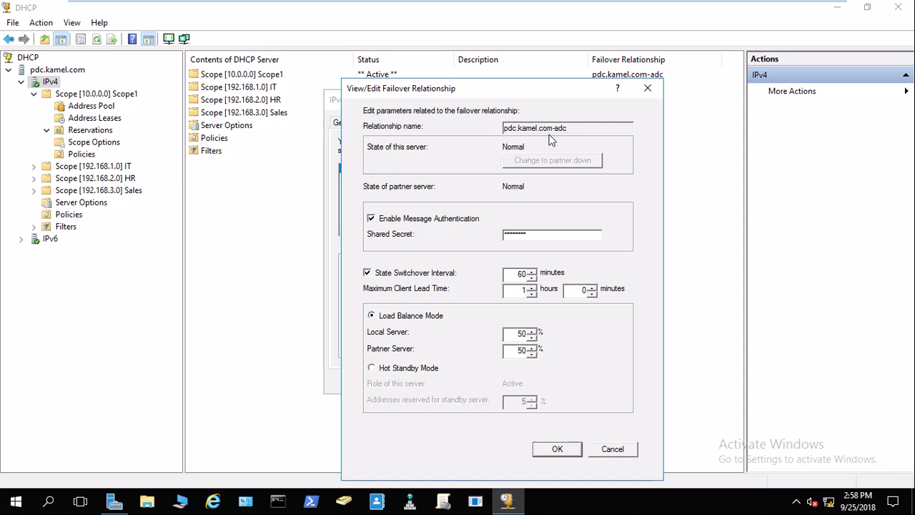
{"action": "left_click", "coordinate": [392, 370]}
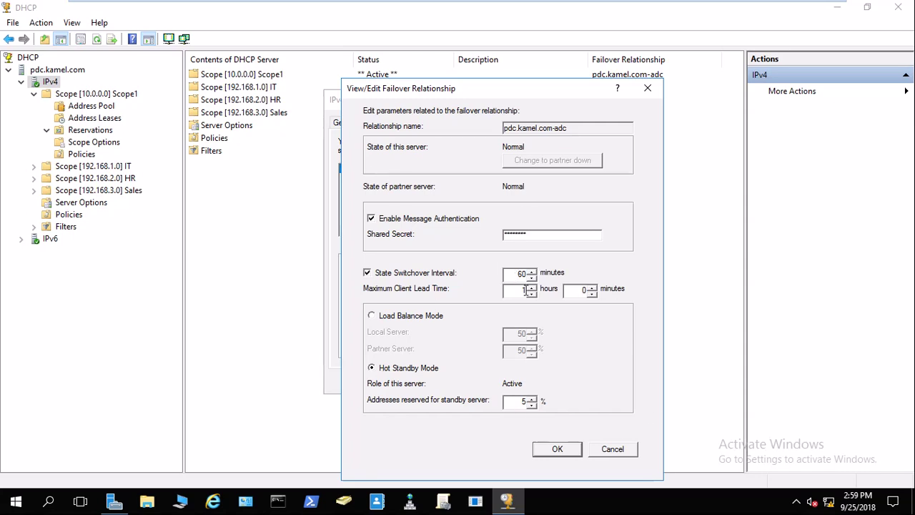
Close the failover relationship and IPv4 Properties dialogs, then return to pdc's DHCP console.
{"action": "left_click", "coordinate": [557, 448]}
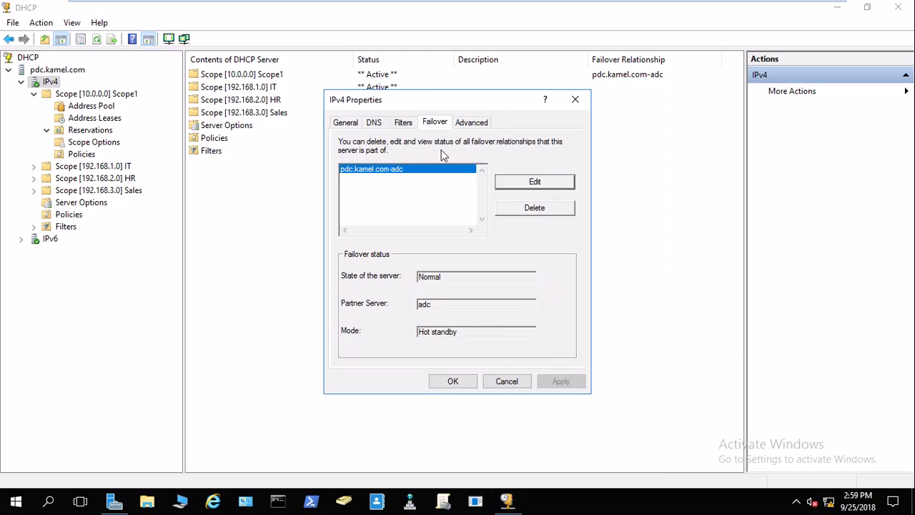
{"action": "left_click", "coordinate": [452, 384]}
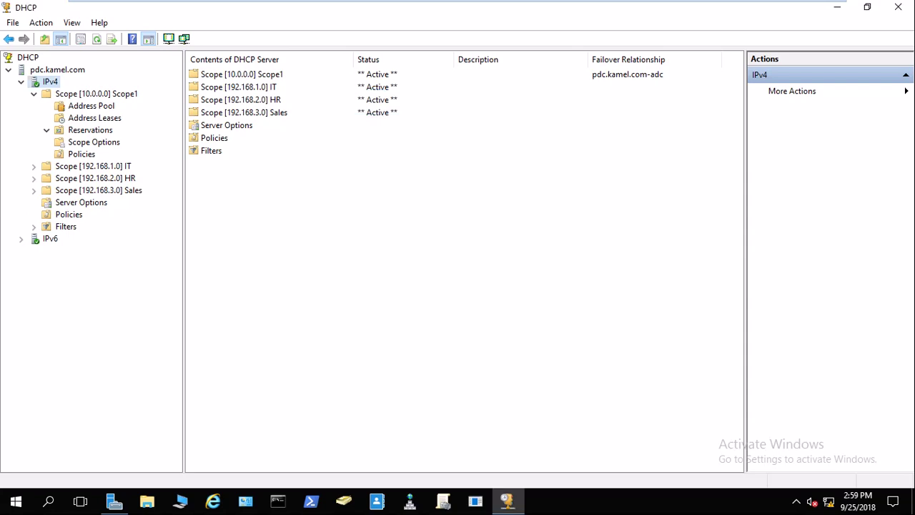
{"action": "mouse_move", "coordinate": [696, 12]}
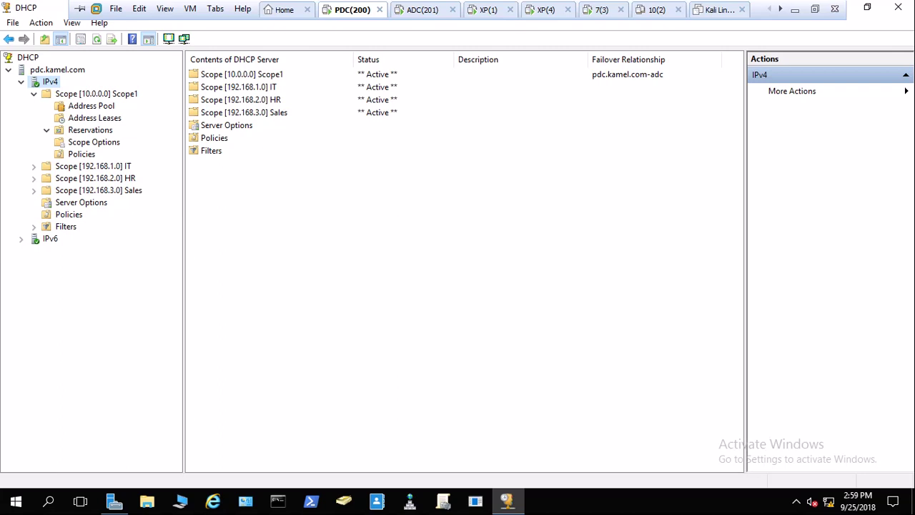
{"action": "left_click", "coordinate": [795, 9]}
{"action": "mouse_move", "coordinate": [706, 404]}
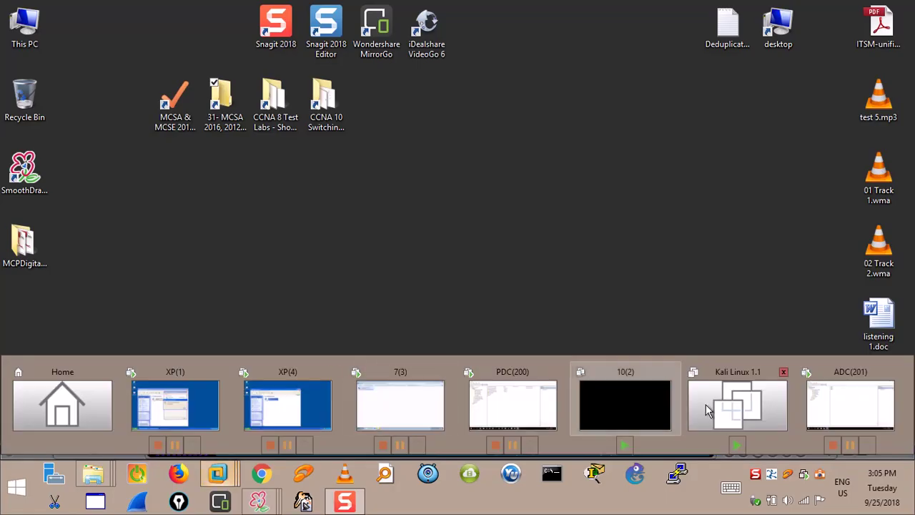
{"action": "left_click", "coordinate": [512, 406]}
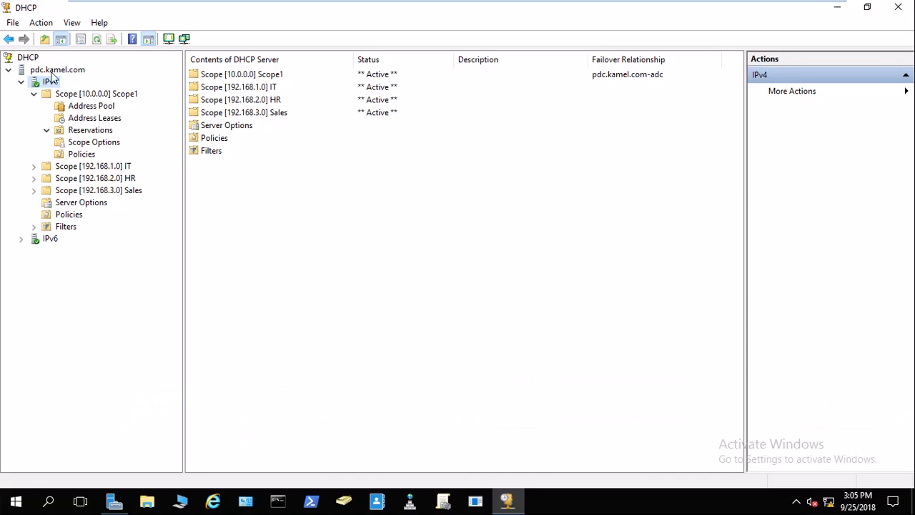
Show Scope1's Failover properties tab on both pdc and adc.
{"action": "right_click", "coordinate": [83, 95]}
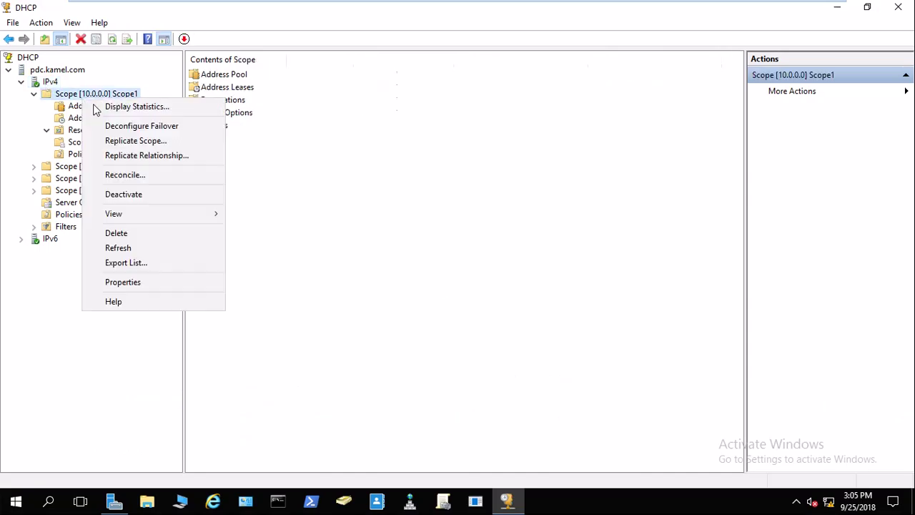
{"action": "left_click", "coordinate": [136, 285]}
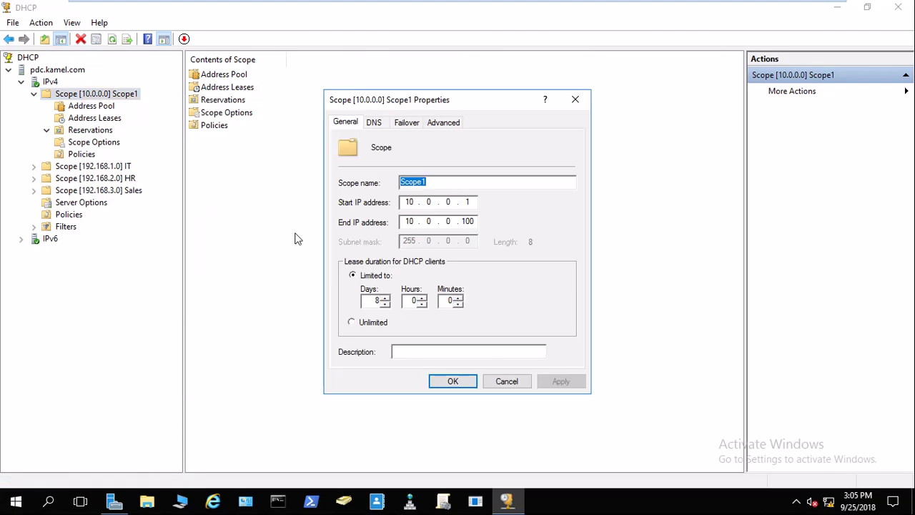
{"action": "left_click", "coordinate": [407, 123]}
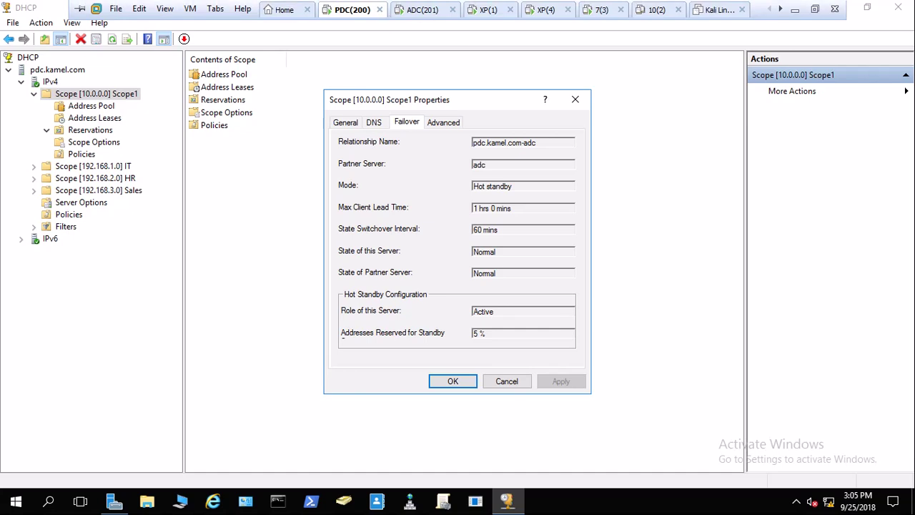
{"action": "left_click", "coordinate": [418, 12]}
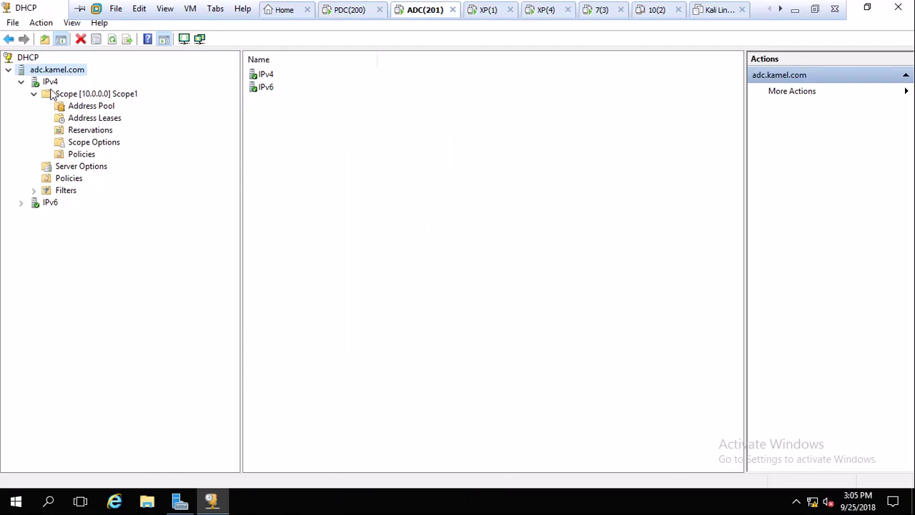
{"action": "right_click", "coordinate": [57, 98]}
{"action": "left_click", "coordinate": [95, 244]}
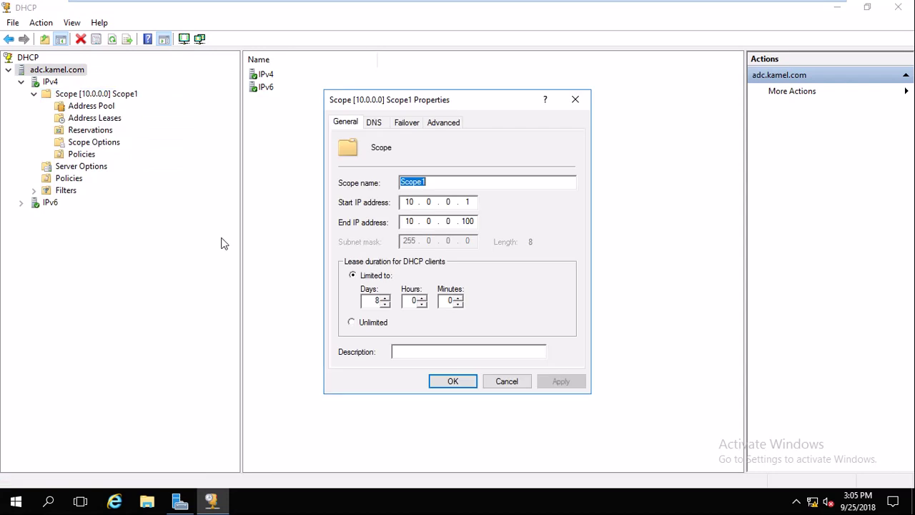
{"action": "left_click", "coordinate": [405, 123]}
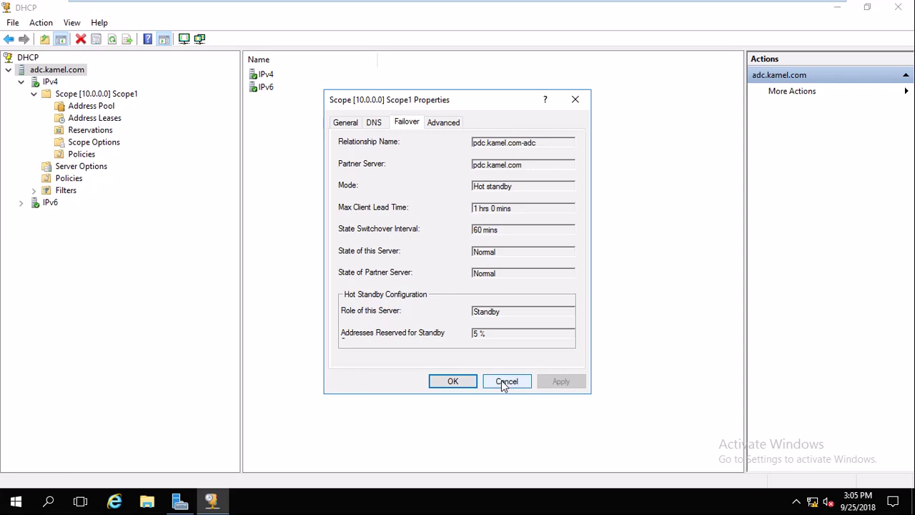
Compare pdc's Active role with adc's Standby role and 5% reserve.
{"action": "left_click", "coordinate": [353, 9]}
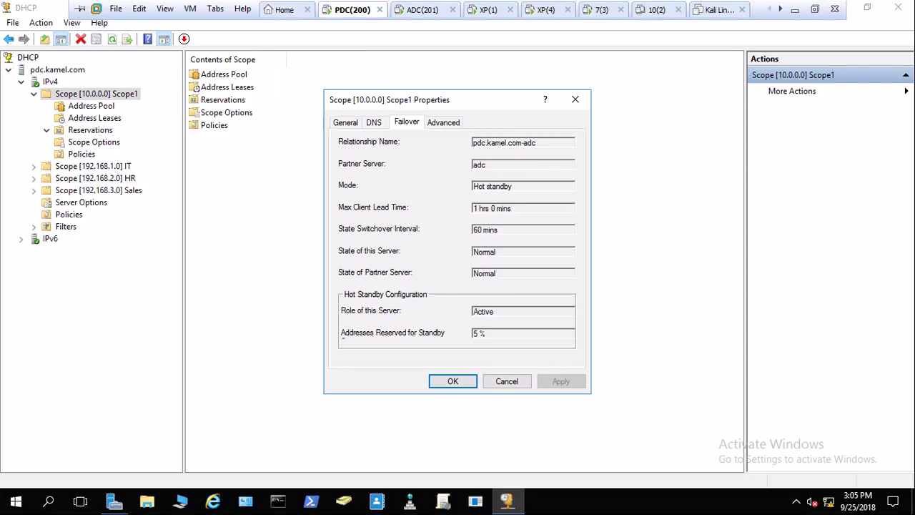
{"action": "left_click", "coordinate": [422, 9]}
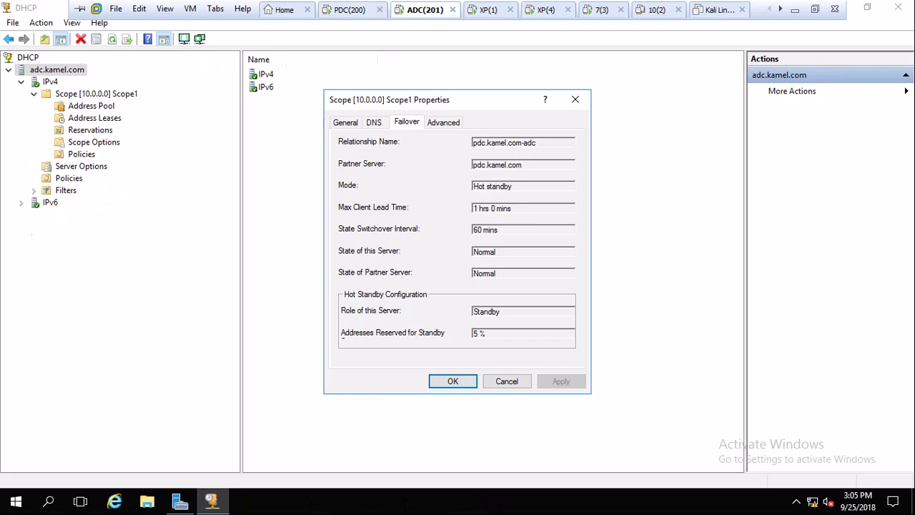
{"action": "left_click", "coordinate": [350, 9]}
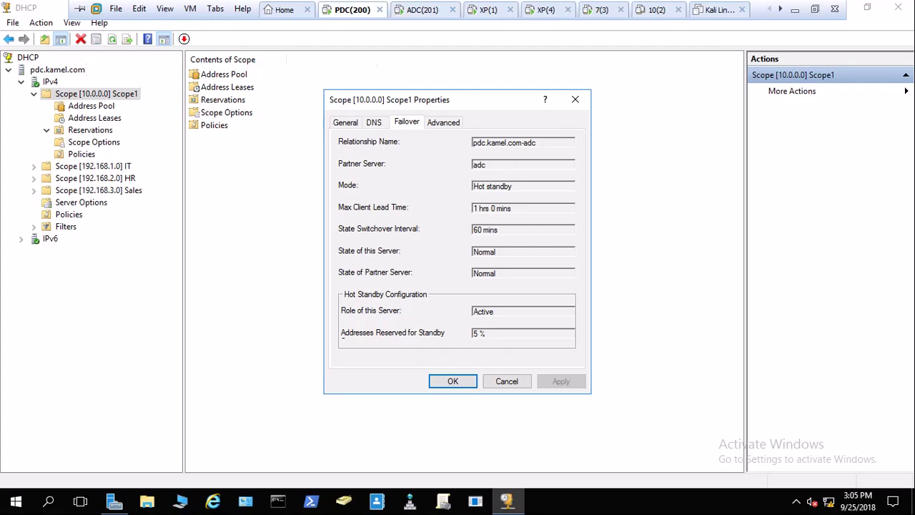
{"action": "left_click", "coordinate": [423, 10]}
{"action": "left_click", "coordinate": [352, 9]}
Close pdc's Scope1 properties and bring up Scope1's context menu.
{"action": "left_click", "coordinate": [575, 99]}
{"action": "left_click", "coordinate": [422, 9]}
{"action": "left_click", "coordinate": [361, 11]}
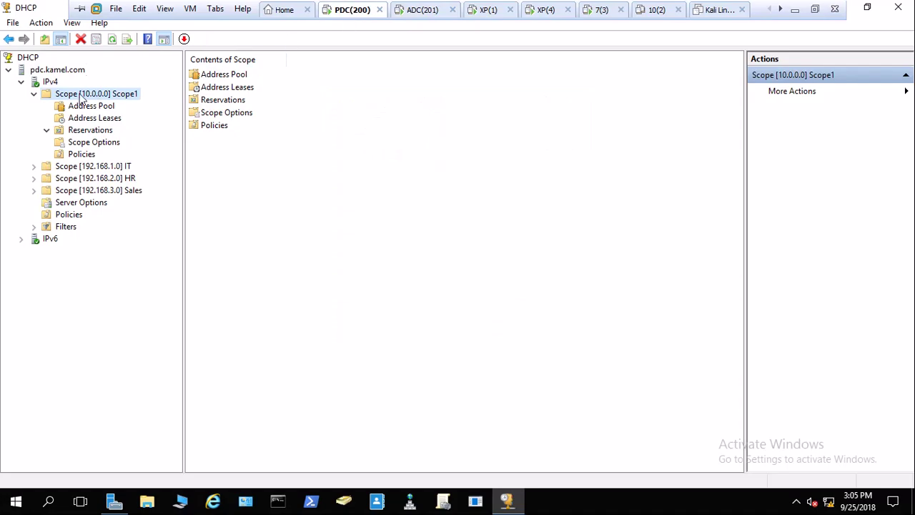
{"action": "right_click", "coordinate": [57, 95]}
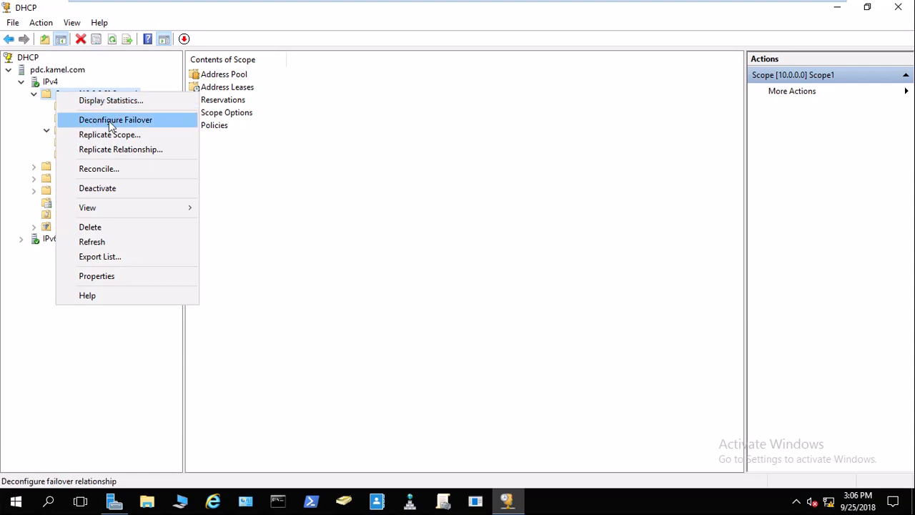
Start Deconfigure Failover for Scope1 and close adc's open Scope1 properties dialog.
{"action": "left_click", "coordinate": [110, 121]}
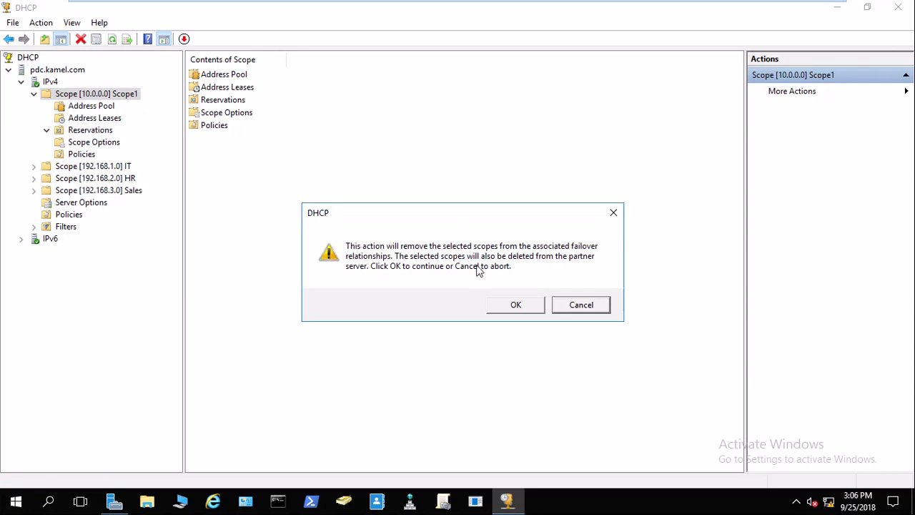
{"action": "mouse_move", "coordinate": [472, 1]}
{"action": "left_click", "coordinate": [421, 9]}
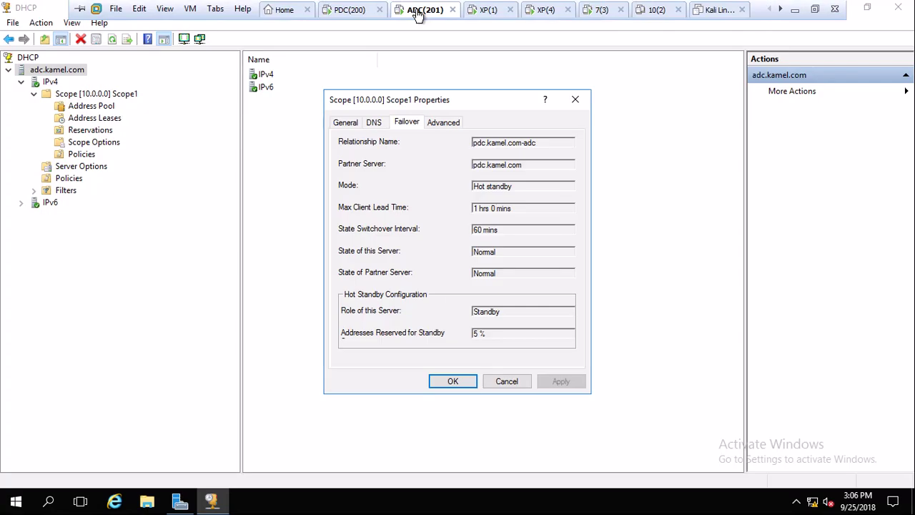
{"action": "left_click", "coordinate": [574, 99]}
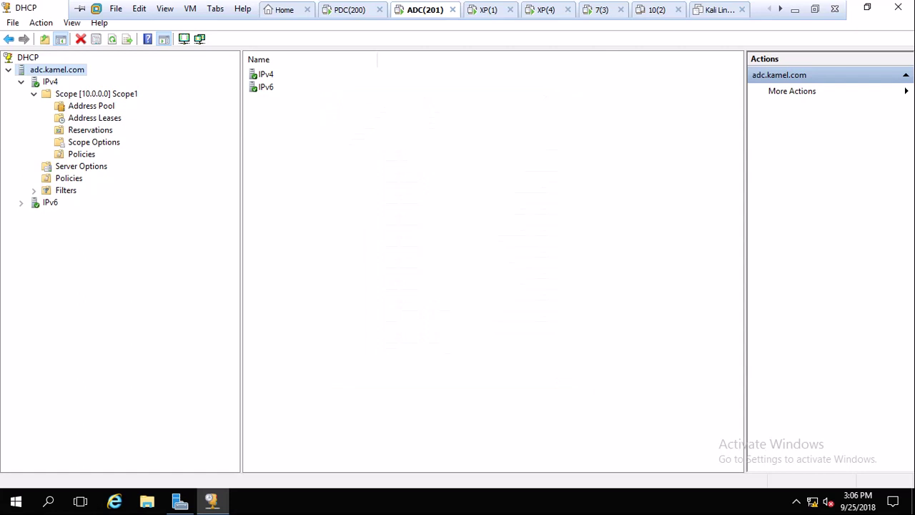
{"action": "left_click", "coordinate": [370, 13]}
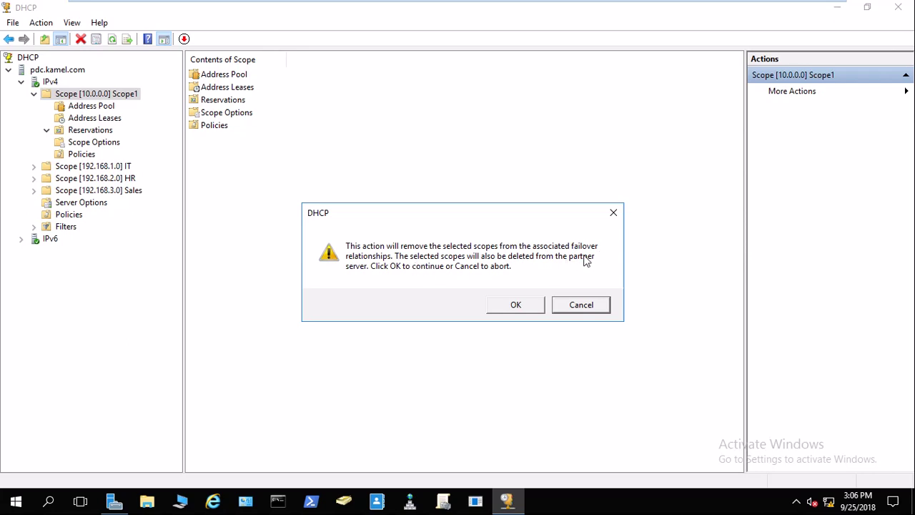
Confirm removing scope 10.0.0.0 from failover, then view Scope1's contents on pdc.
{"action": "left_click", "coordinate": [525, 306]}
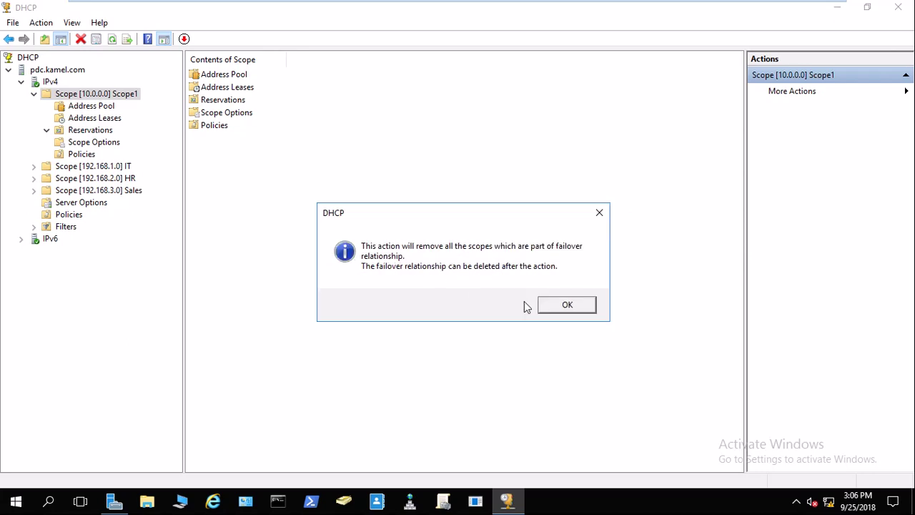
{"action": "left_click", "coordinate": [567, 305]}
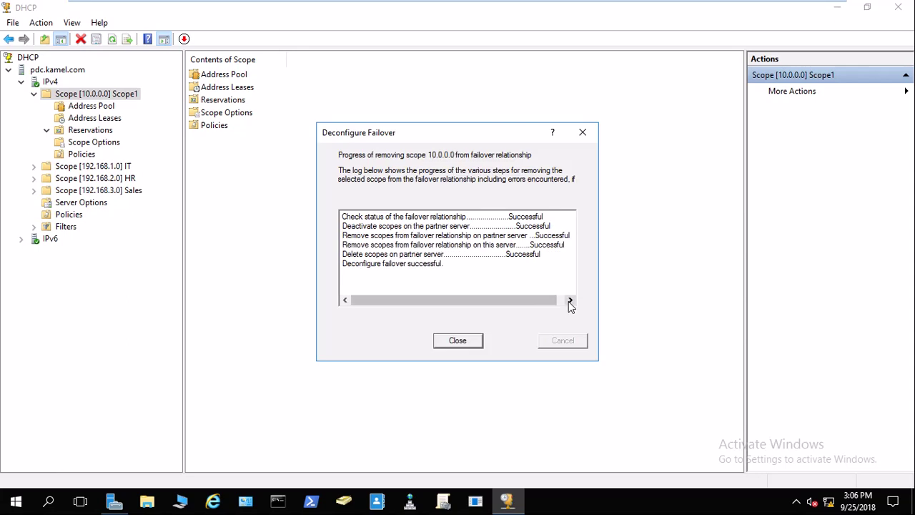
{"action": "left_click", "coordinate": [460, 339]}
{"action": "left_click", "coordinate": [49, 83]}
{"action": "left_click", "coordinate": [58, 96]}
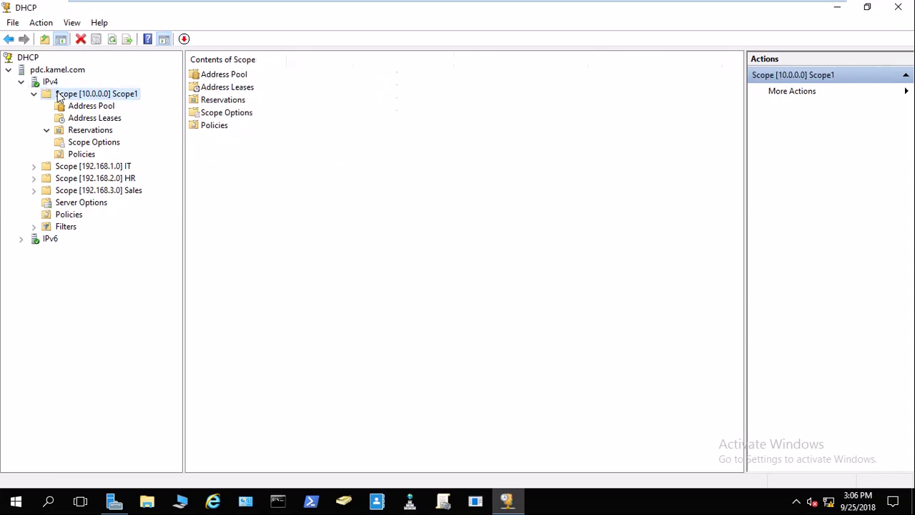
Refresh adc.kamel.com and expand IPv4 to confirm Scope1 is gone, then minimize VMware.
{"action": "left_click", "coordinate": [422, 9]}
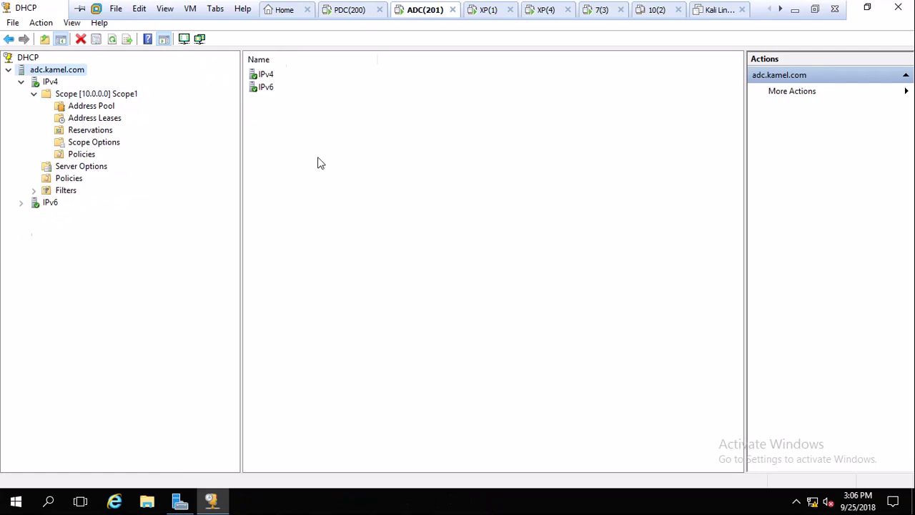
{"action": "right_click", "coordinate": [319, 157]}
{"action": "left_click", "coordinate": [355, 254]}
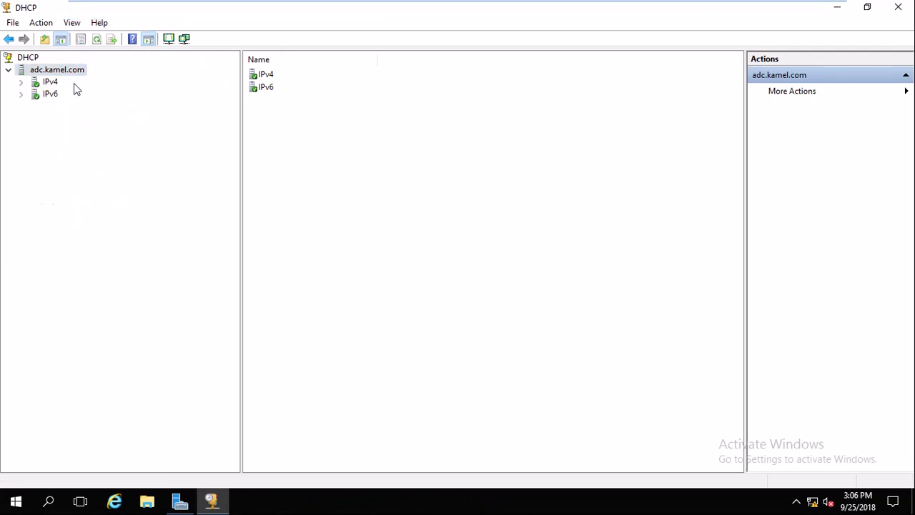
{"action": "left_click", "coordinate": [56, 84]}
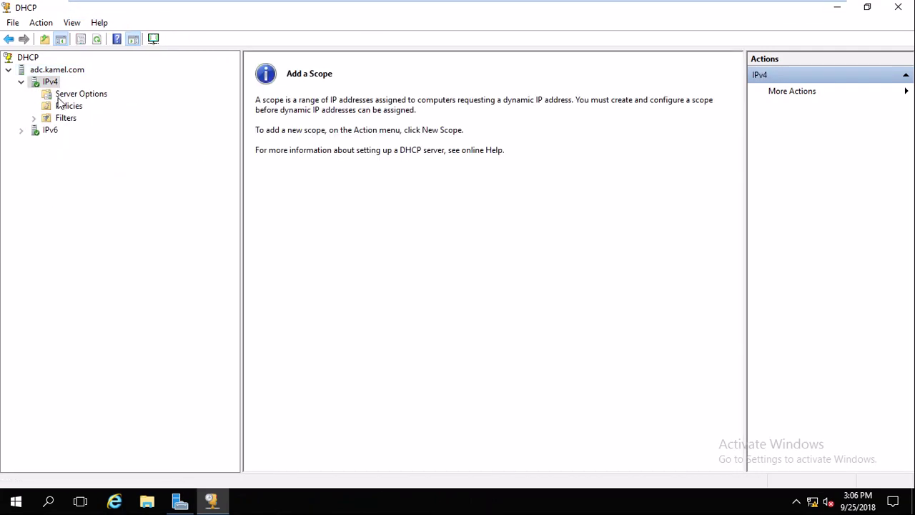
{"action": "mouse_move", "coordinate": [75, 2]}
{"action": "left_click", "coordinate": [349, 10]}
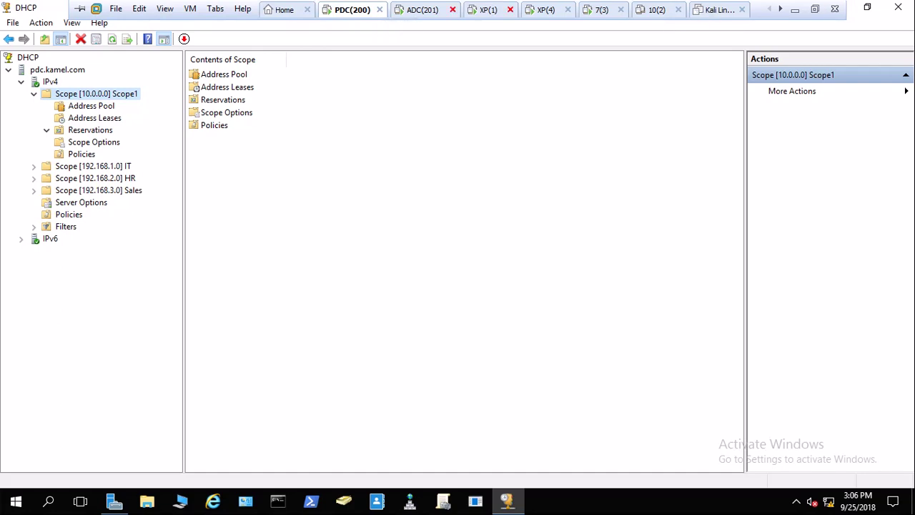
{"action": "left_click", "coordinate": [794, 9]}
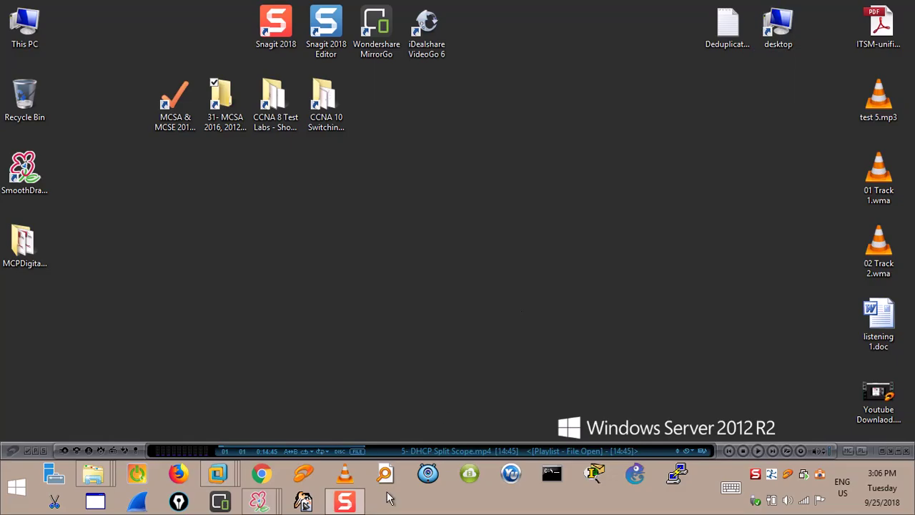